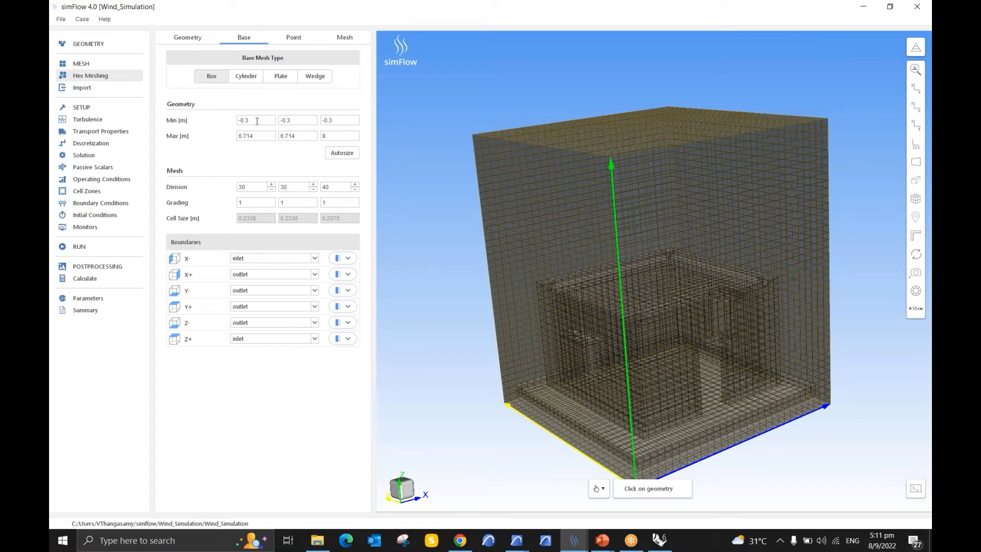
Step: Examine the minimum and maximum extents of the box base mesh
{"action": "double_click", "coordinate": [257, 122]}
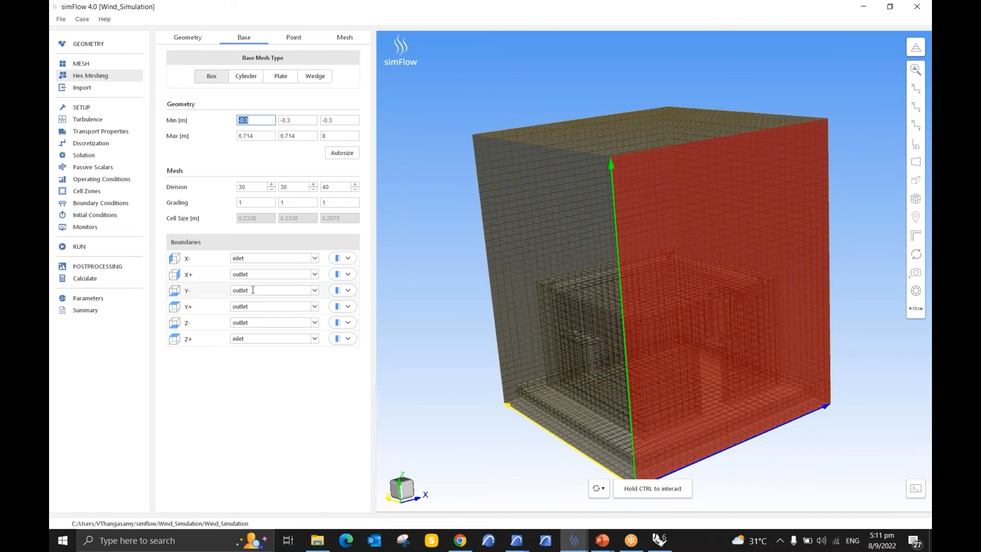
{"action": "left_click", "coordinate": [269, 136]}
{"action": "left_click", "coordinate": [301, 139]}
{"action": "left_click", "coordinate": [342, 136]}
{"action": "left_click_drag", "start_coordinate": [615, 253], "coordinate": [541, 353]}
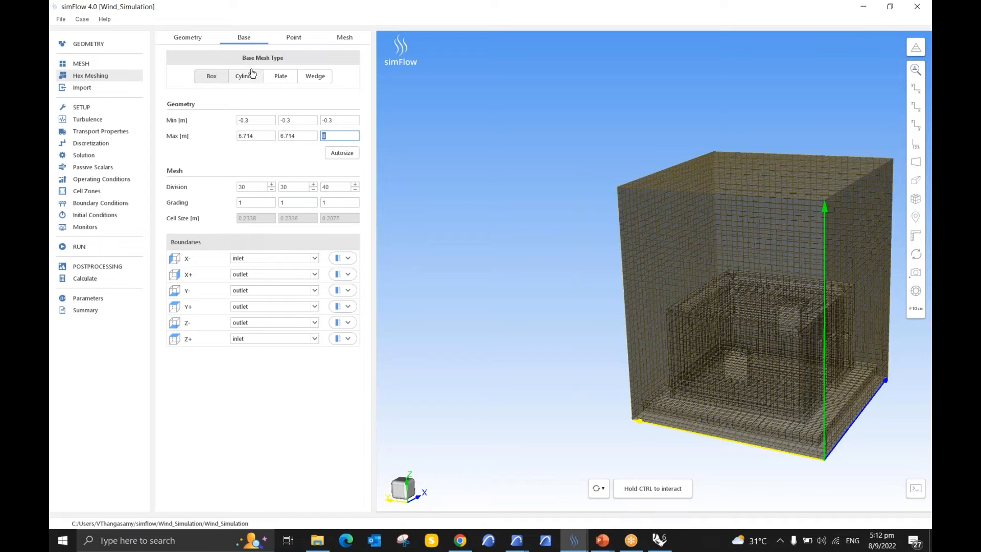
Step: Open the meshing run settings and inspect the generated mesh domain from several sides
{"action": "left_click", "coordinate": [306, 45]}
{"action": "left_click", "coordinate": [342, 38]}
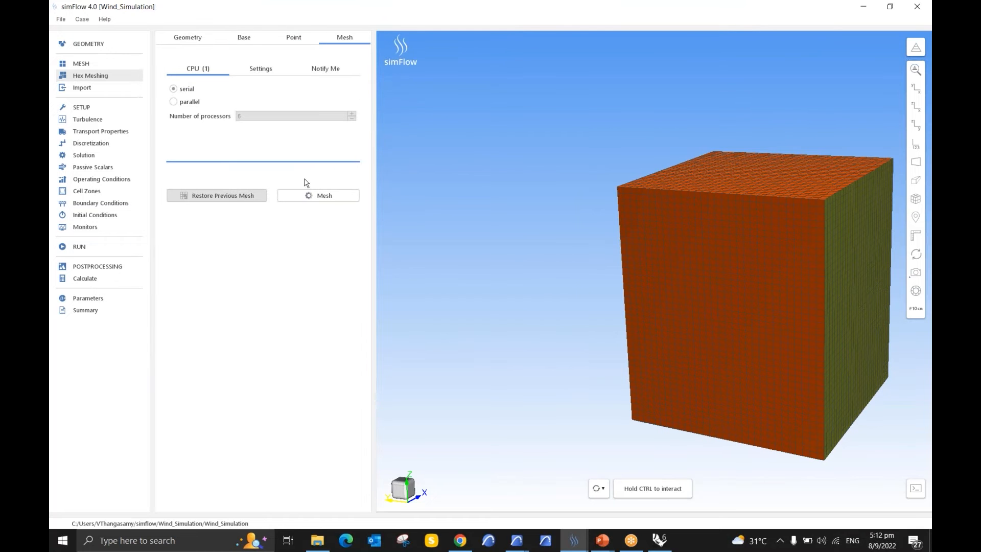
{"action": "left_click_drag", "start_coordinate": [567, 189], "coordinate": [676, 240], "text": "ctrl"}
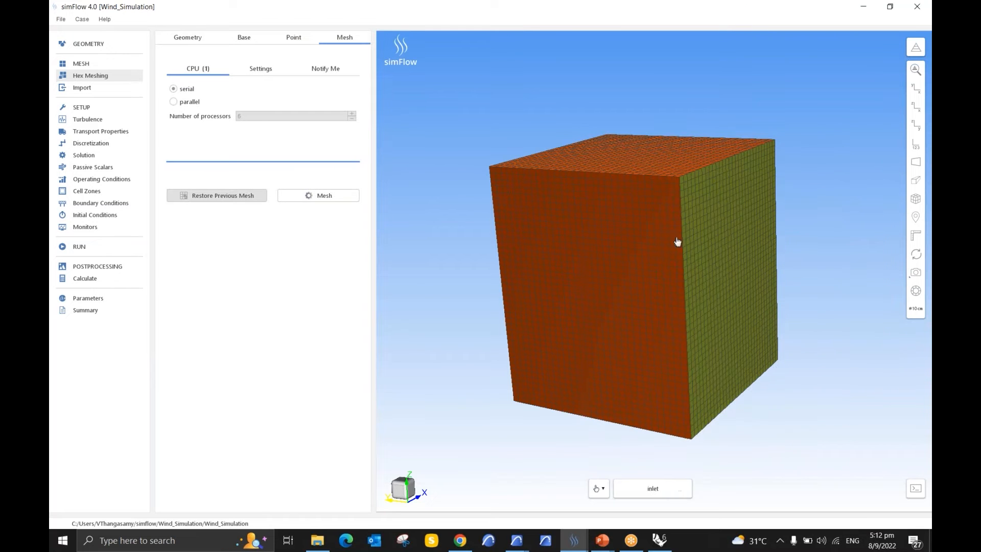
{"action": "left_click_drag", "start_coordinate": [411, 266], "coordinate": [516, 233], "text": "ctrl"}
{"action": "middle_click_drag", "start_coordinate": [517, 233], "coordinate": [417, 226]}
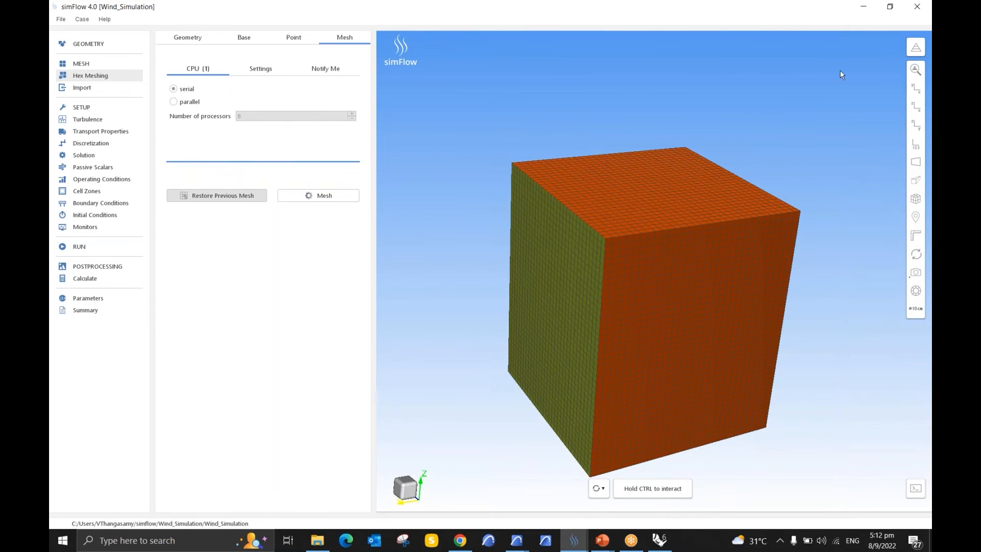
Step: Hide the outlet boundary of the mesh and examine the building mesh inside the domain
{"action": "left_click", "coordinate": [916, 70]}
{"action": "left_click", "coordinate": [916, 47]}
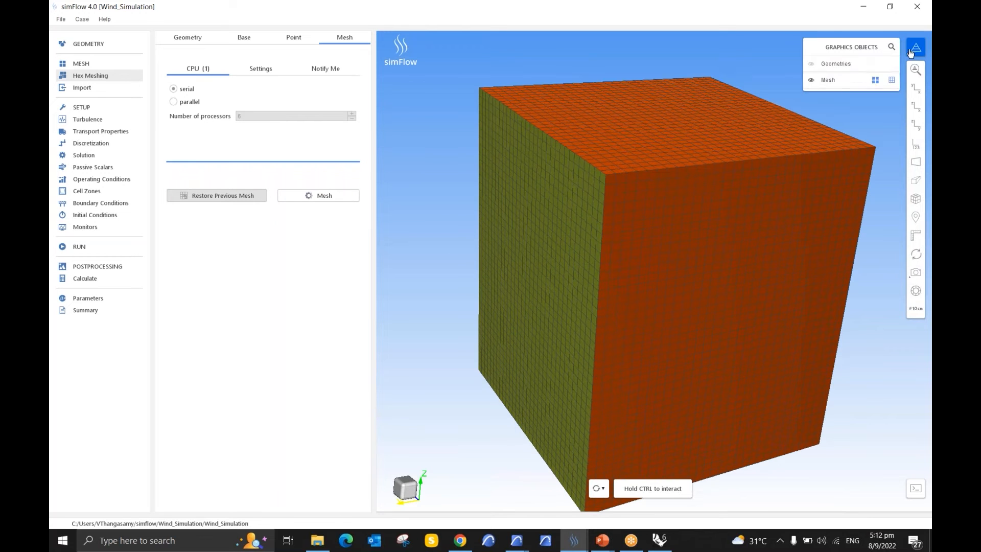
{"action": "left_click", "coordinate": [830, 80]}
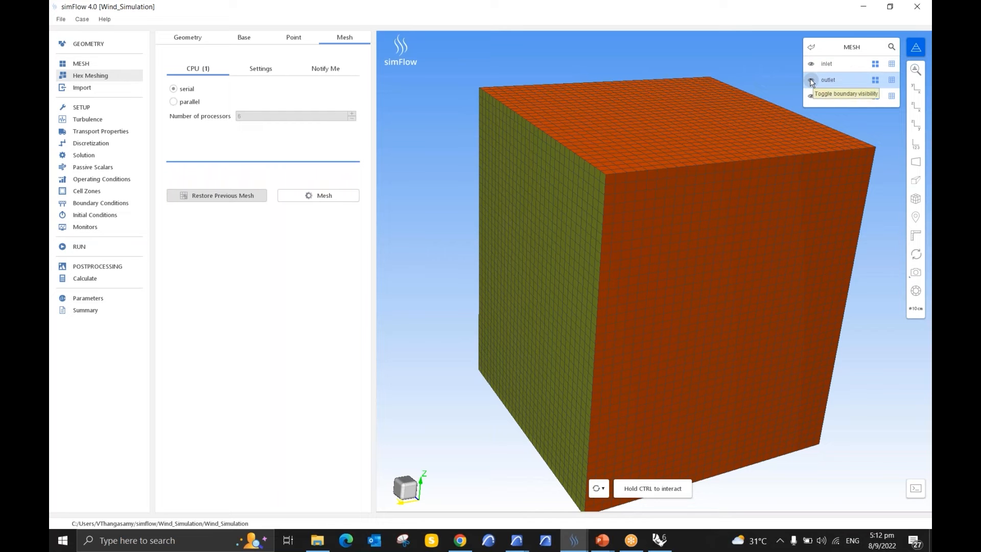
{"action": "left_click", "coordinate": [811, 82]}
{"action": "scroll", "coordinate": [523, 240], "scroll_direction": "down", "scroll_amount": 5}
{"action": "left_click_drag", "start_coordinate": [523, 240], "coordinate": [652, 248]}
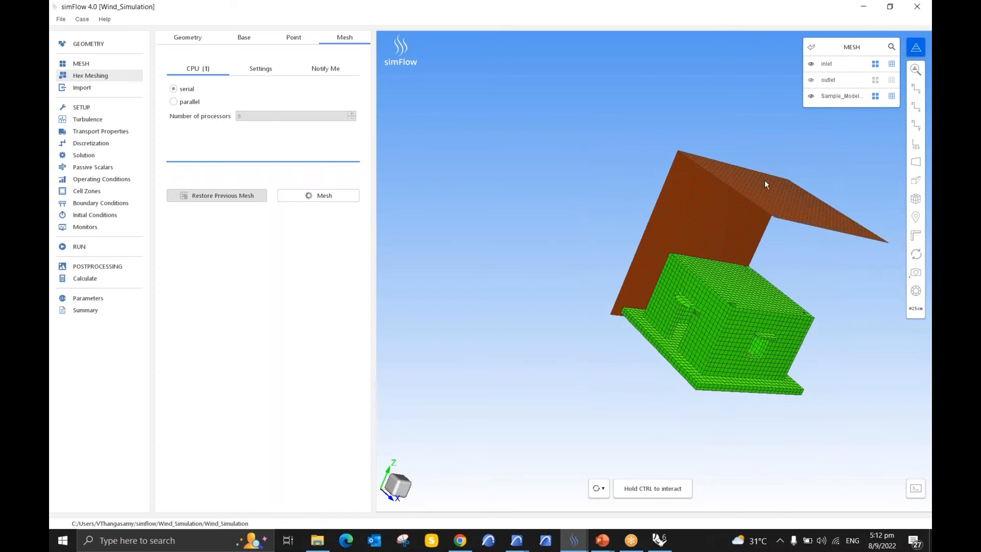
{"action": "mouse_move", "coordinate": [754, 174]}
{"action": "left_mouse_down"}
{"action": "mouse_move", "coordinate": [657, 194]}
{"action": "mouse_move", "coordinate": [758, 212]}
{"action": "mouse_move", "coordinate": [673, 193]}
{"action": "mouse_move", "coordinate": [725, 197]}
{"action": "mouse_move", "coordinate": [751, 174]}
{"action": "left_mouse_up"}
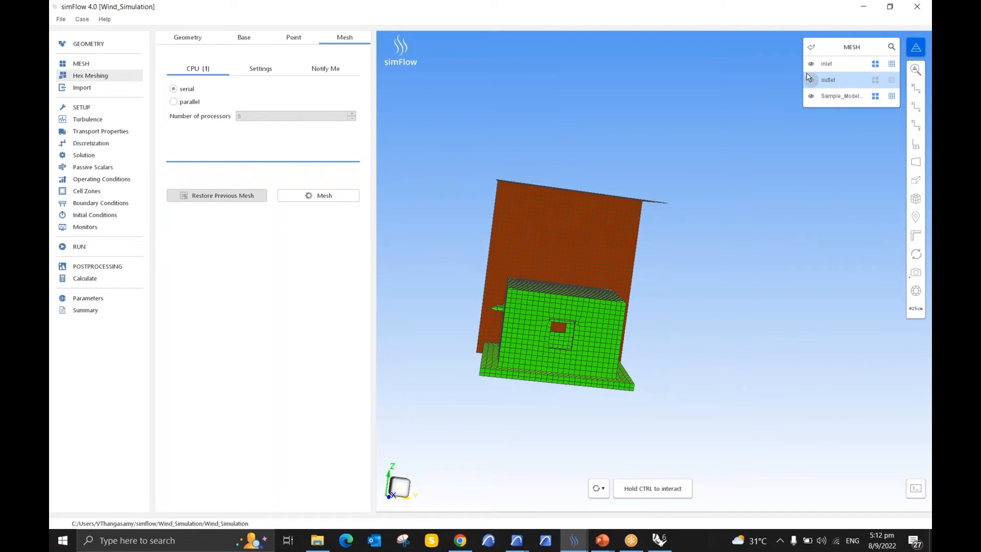
Step: Show the outlet boundary and hide the inlet boundary of the mesh
{"action": "left_click", "coordinate": [812, 80]}
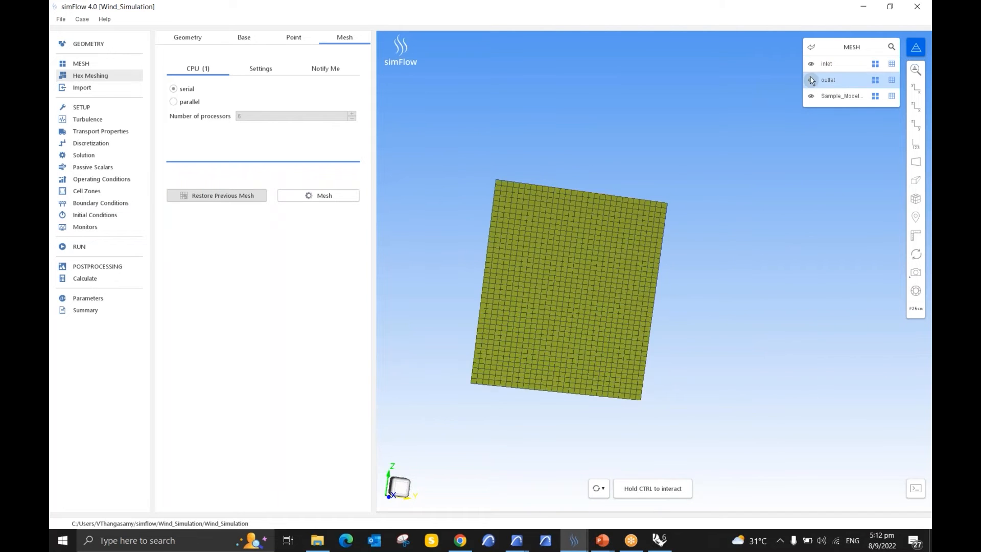
{"action": "left_click", "coordinate": [812, 64]}
{"action": "left_click_drag", "start_coordinate": [533, 204], "coordinate": [565, 333]}
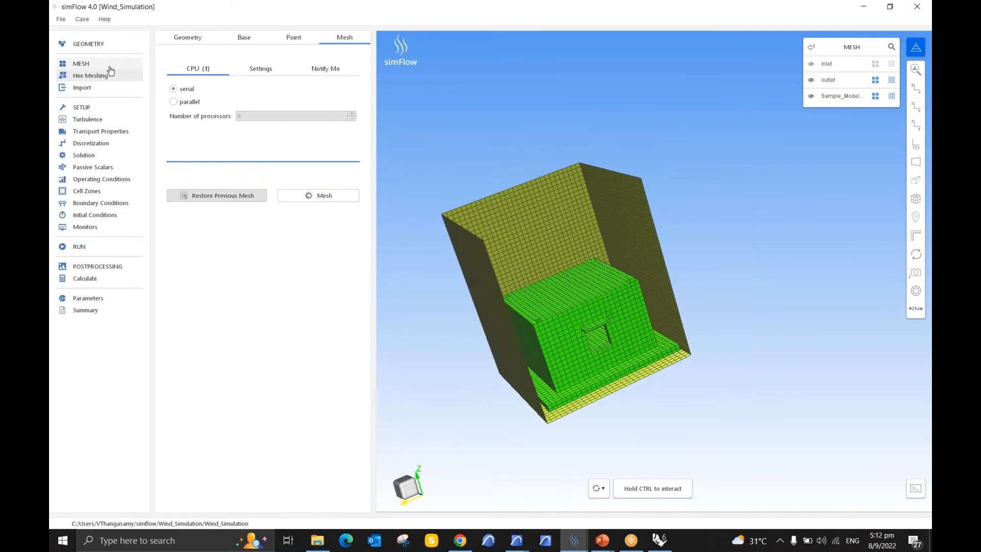
Step: Filter the available solvers by Steady State time and Incompressible flow
{"action": "left_click", "coordinate": [89, 44]}
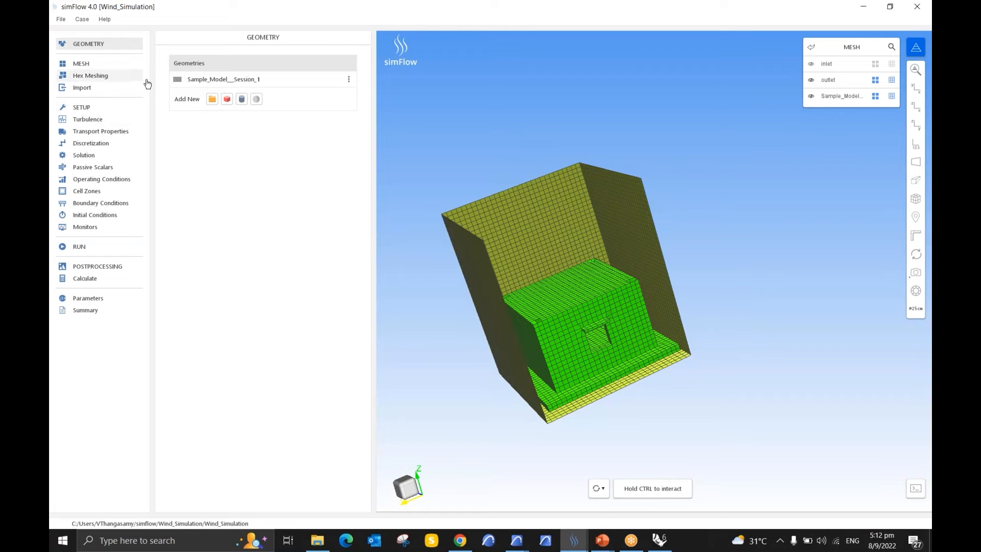
{"action": "left_click", "coordinate": [90, 108]}
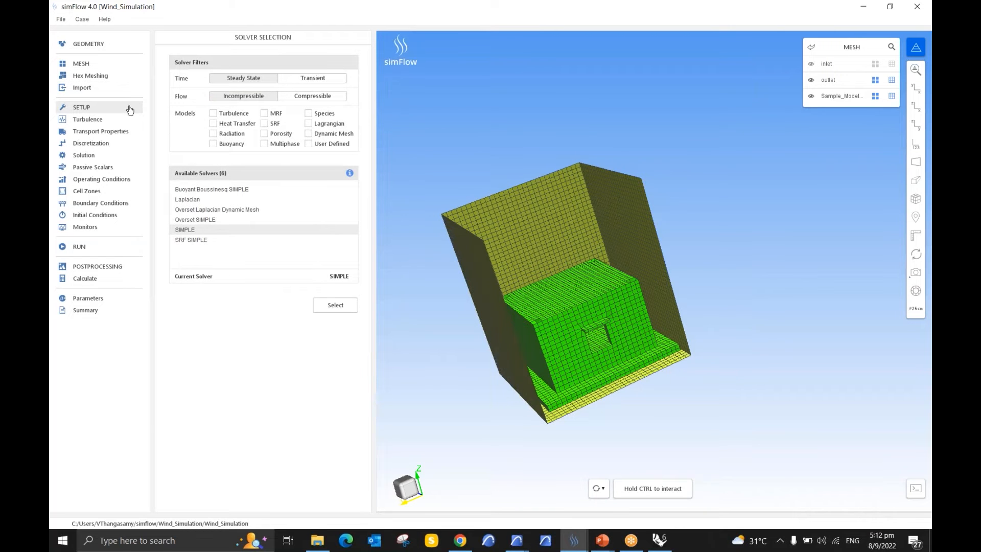
{"action": "left_click", "coordinate": [242, 80]}
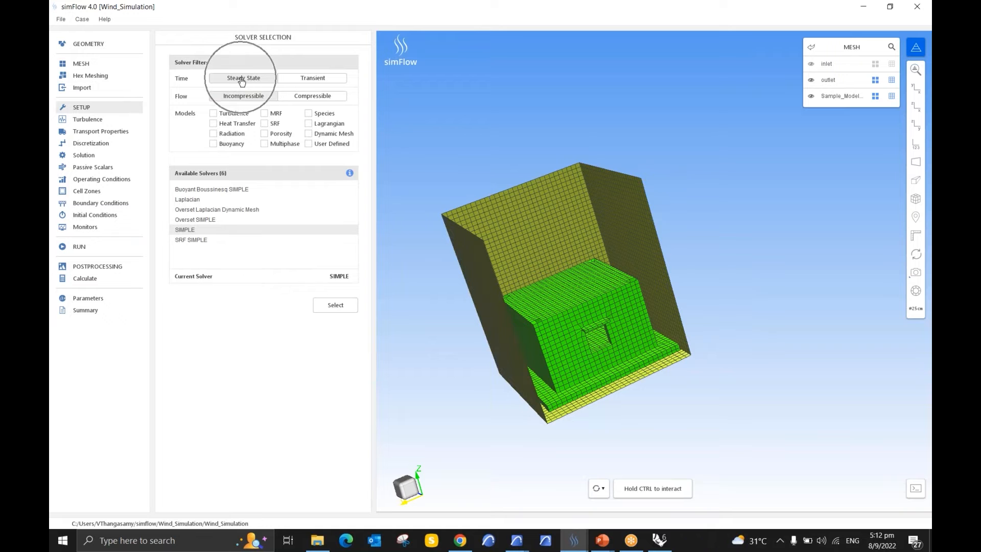
{"action": "left_click", "coordinate": [247, 100]}
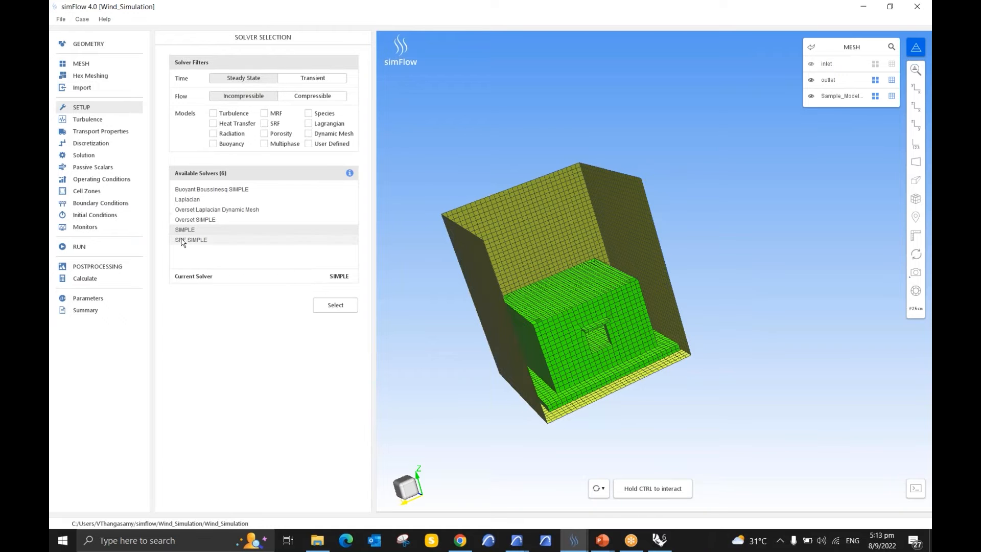
Step: Review the turbulence model and transport properties, and check the fluid in the material database without applying changes
{"action": "left_click", "coordinate": [100, 122]}
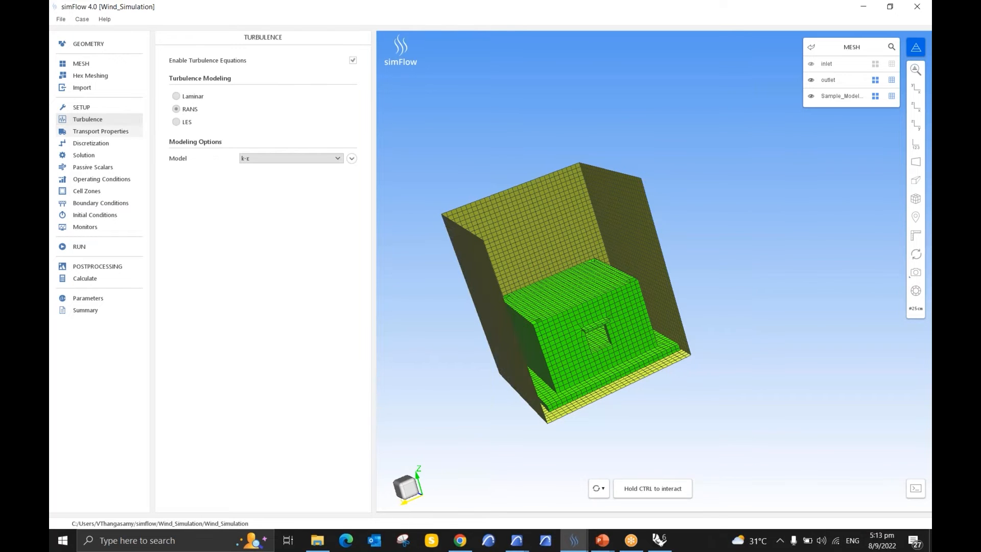
{"action": "left_click", "coordinate": [102, 133]}
{"action": "left_click", "coordinate": [205, 102]}
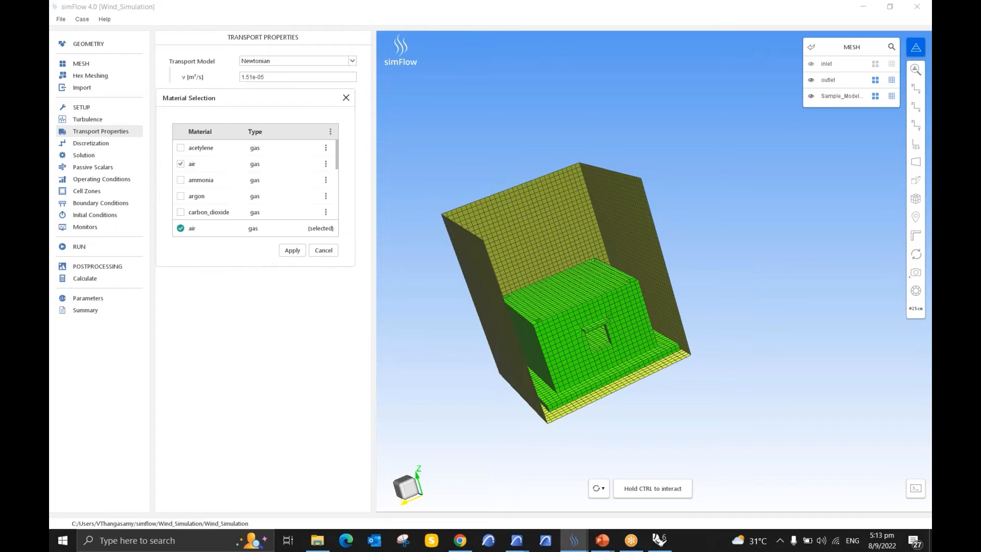
{"action": "key", "text": "ctrl"}
{"action": "key", "text": "ctrl"}
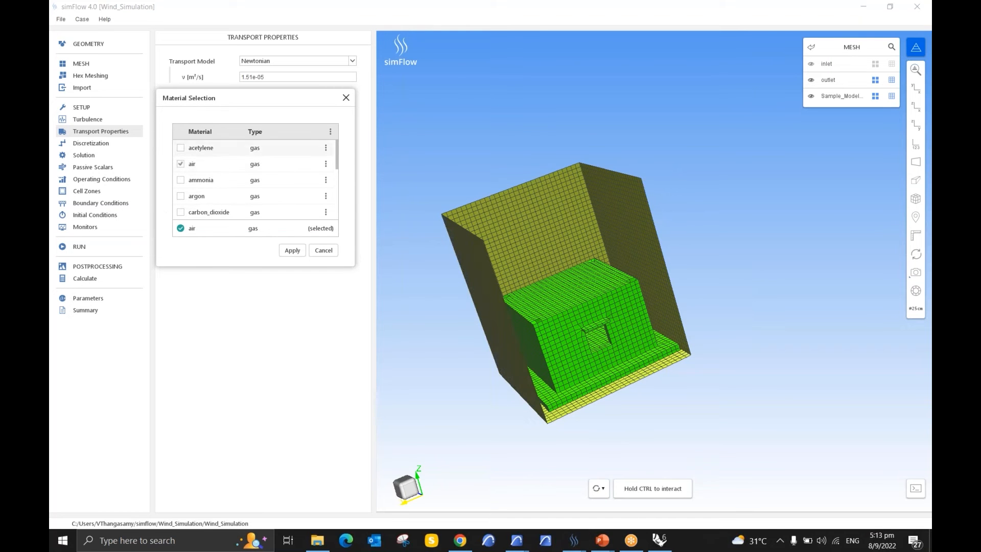
{"action": "left_click", "coordinate": [346, 97]}
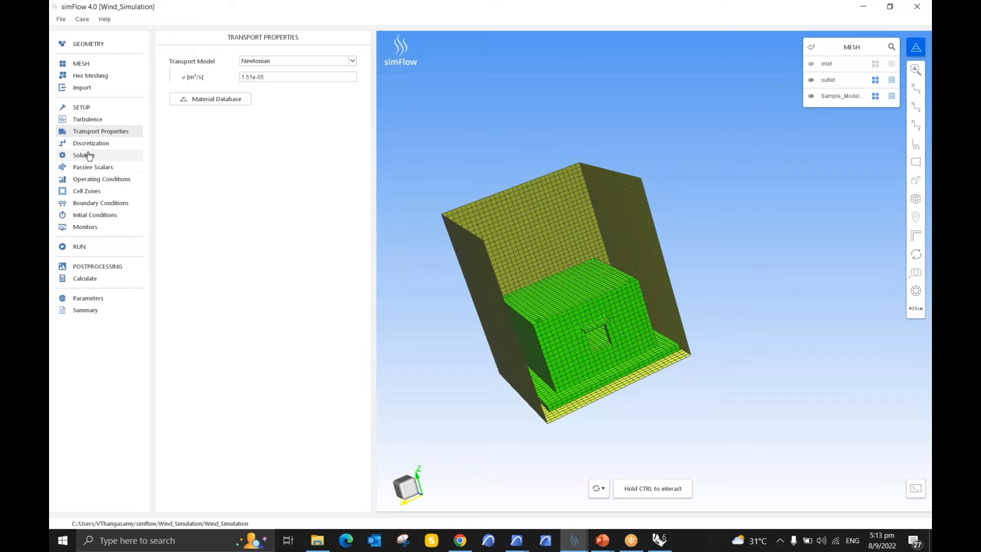
Step: Review the boundary conditions of the inlet, the outlet and Sample_Model__Session_1
{"action": "left_click", "coordinate": [99, 205]}
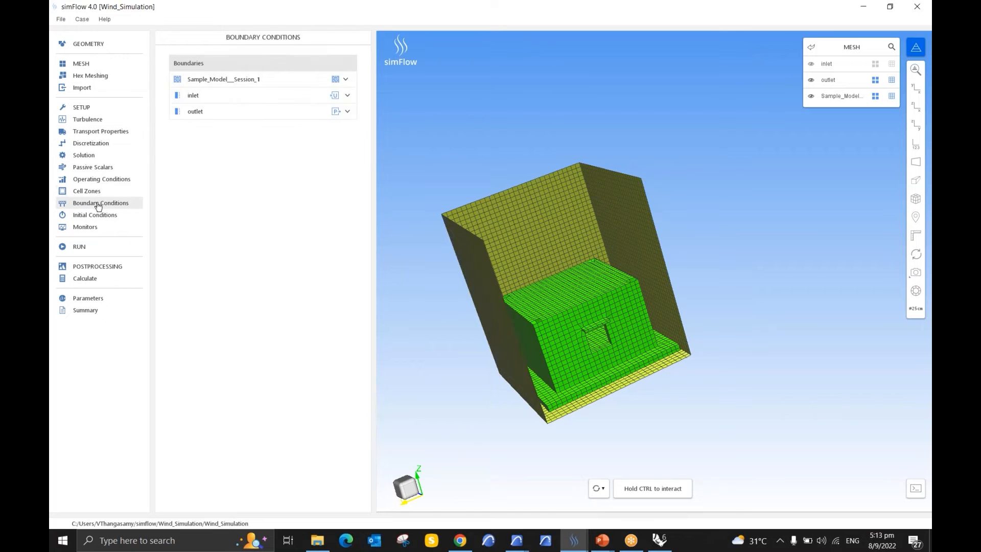
{"action": "left_click", "coordinate": [235, 102]}
{"action": "left_click", "coordinate": [213, 83]}
{"action": "left_click", "coordinate": [214, 81]}
{"action": "left_click", "coordinate": [220, 116]}
{"action": "left_click", "coordinate": [226, 97]}
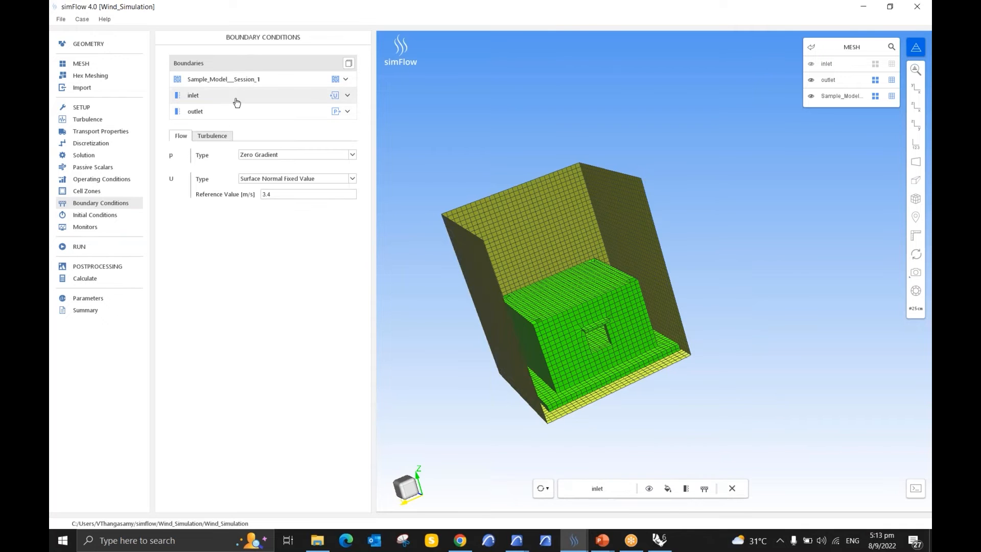
Step: Assign the Velocity Inlet type to the inlet boundary
{"action": "left_click", "coordinate": [347, 96]}
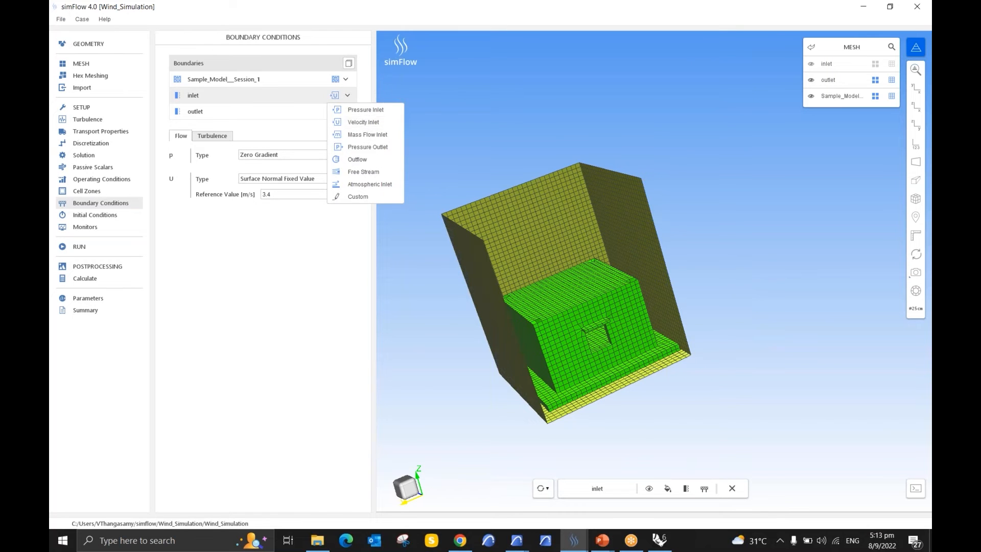
{"action": "left_click", "coordinate": [365, 123]}
{"action": "left_click", "coordinate": [243, 97]}
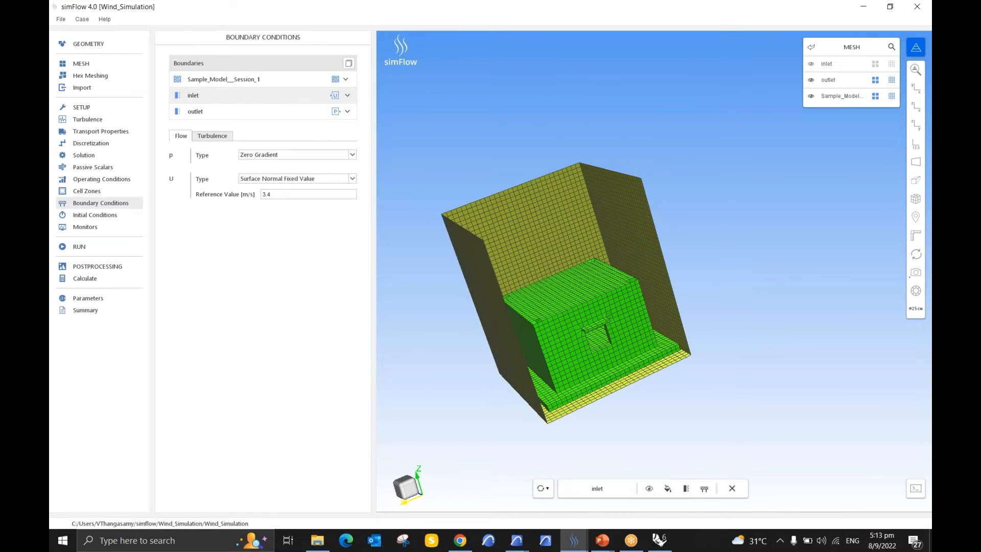
Step: Check the inlet's velocity reference value and its turbulence conditions
{"action": "double_click", "coordinate": [267, 195]}
{"action": "left_click", "coordinate": [287, 196]}
{"action": "key", "text": "ctrl"}
{"action": "key", "text": "ctrl"}
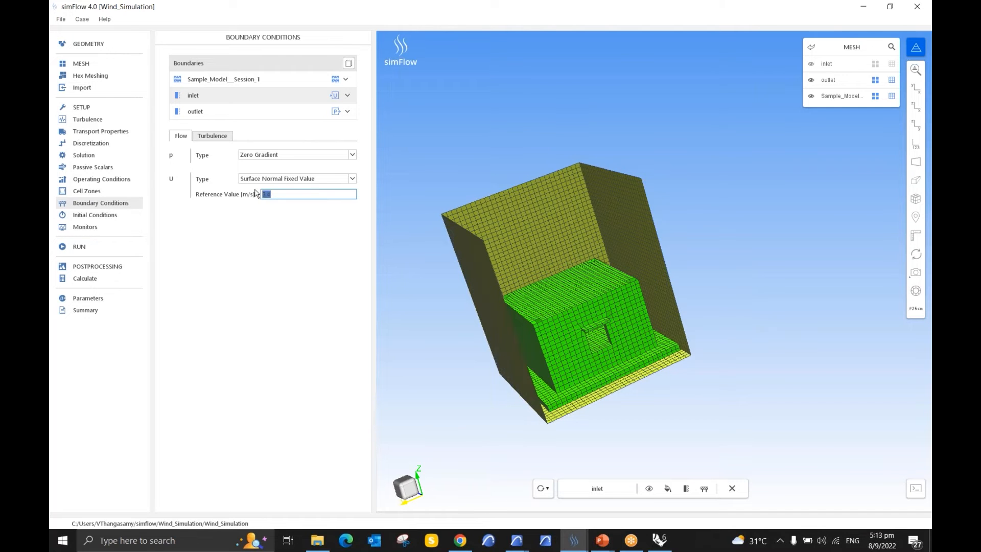
{"action": "left_click", "coordinate": [213, 140]}
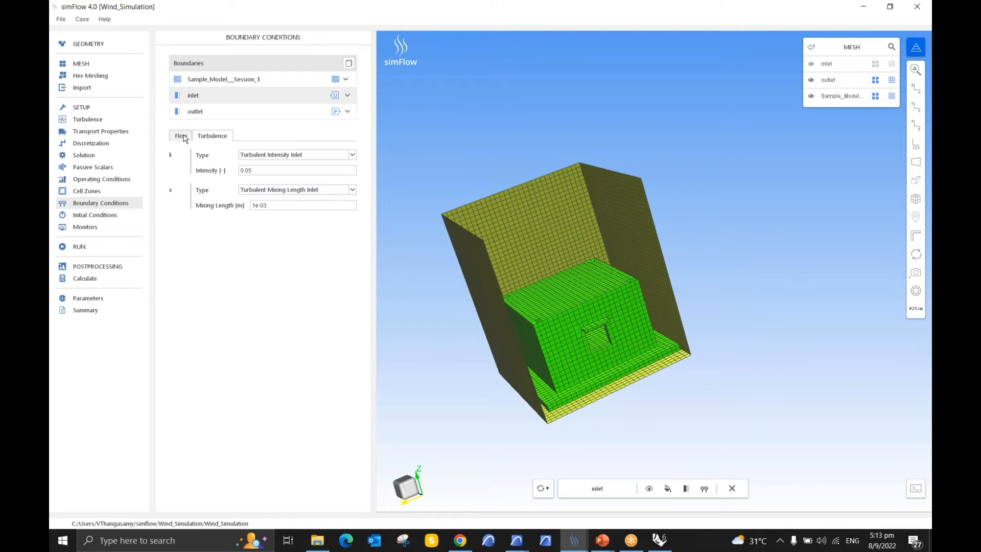
{"action": "left_click", "coordinate": [185, 138]}
Step: Examine the outlet's pressure and velocity conditions and the flow conditions of the Sample_Model__Session_1 boundary
{"action": "left_click", "coordinate": [213, 117]}
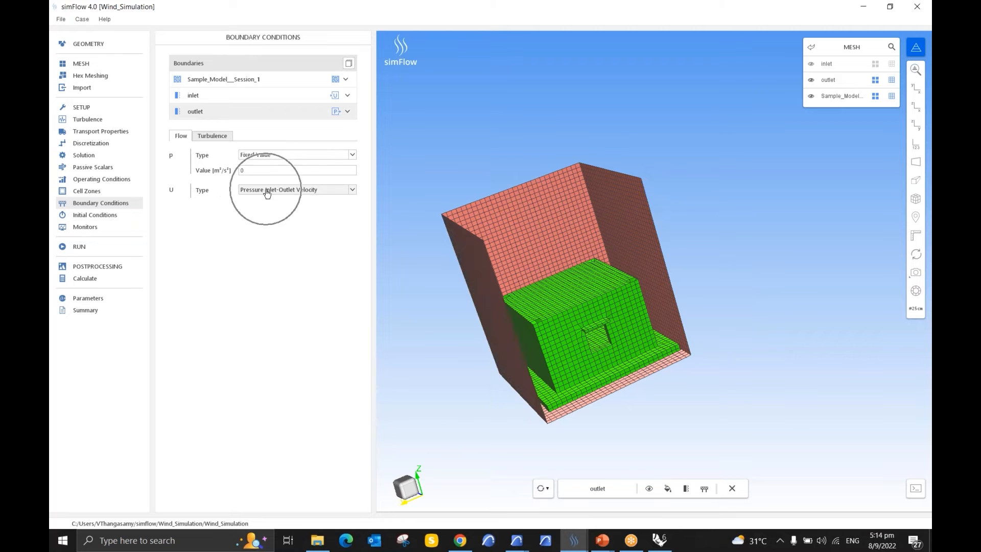
{"action": "key", "text": "ctrl"}
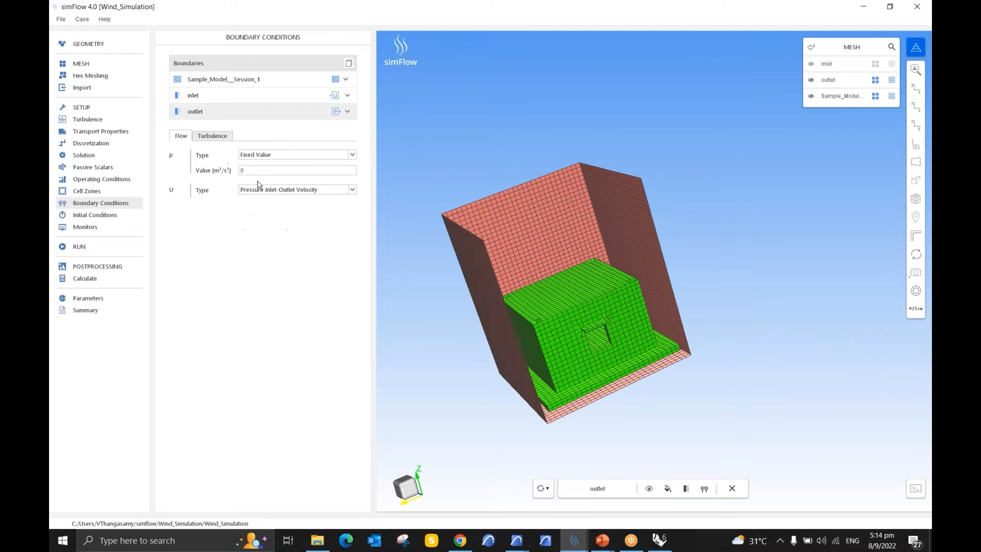
{"action": "left_click", "coordinate": [253, 171]}
{"action": "key", "text": "ctrl"}
{"action": "key", "text": "ctrl"}
{"action": "key", "text": "ctrl"}
{"action": "key", "text": "ctrl"}
{"action": "key", "text": "ctrl"}
{"action": "key", "text": "ctrl"}
{"action": "key", "text": "ctrl"}
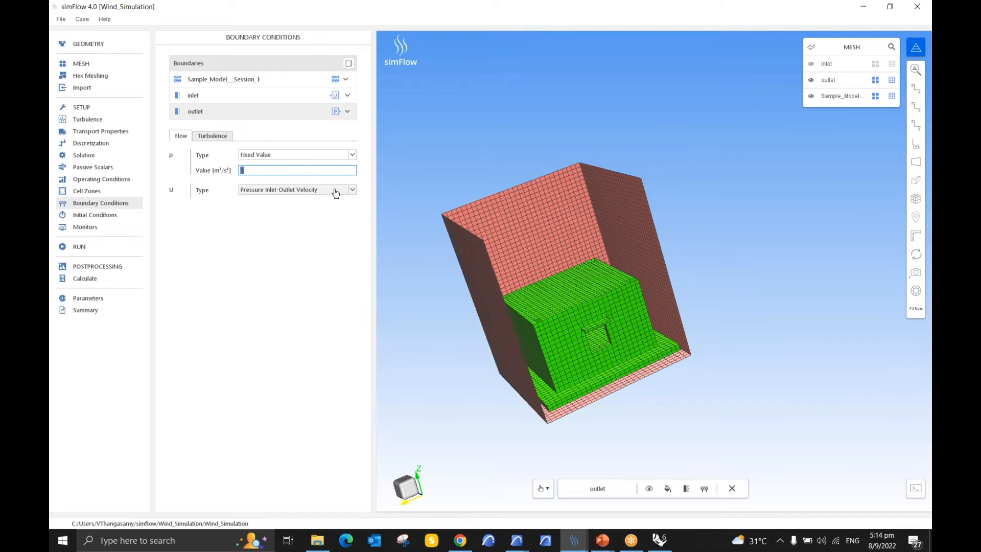
{"action": "key", "text": "ctrl"}
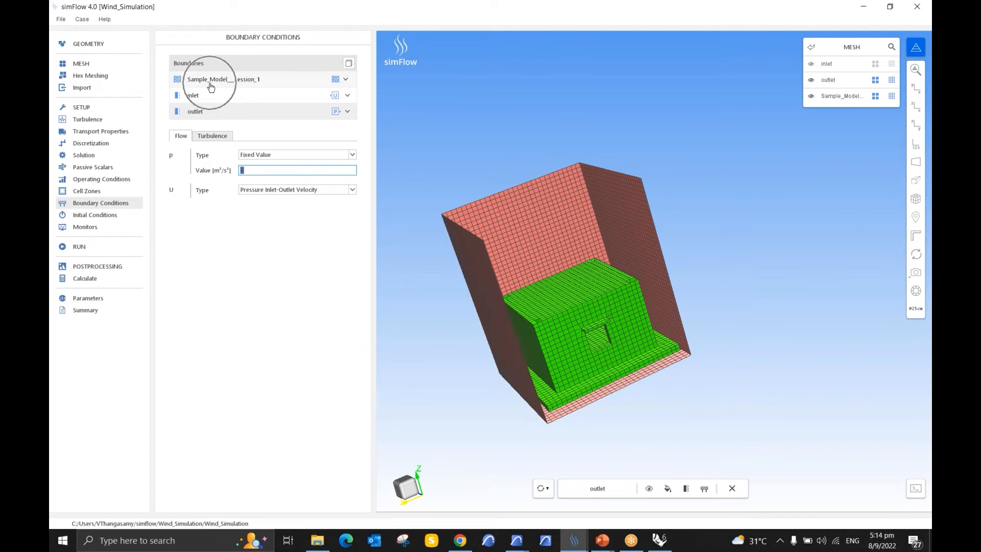
{"action": "left_click", "coordinate": [211, 82]}
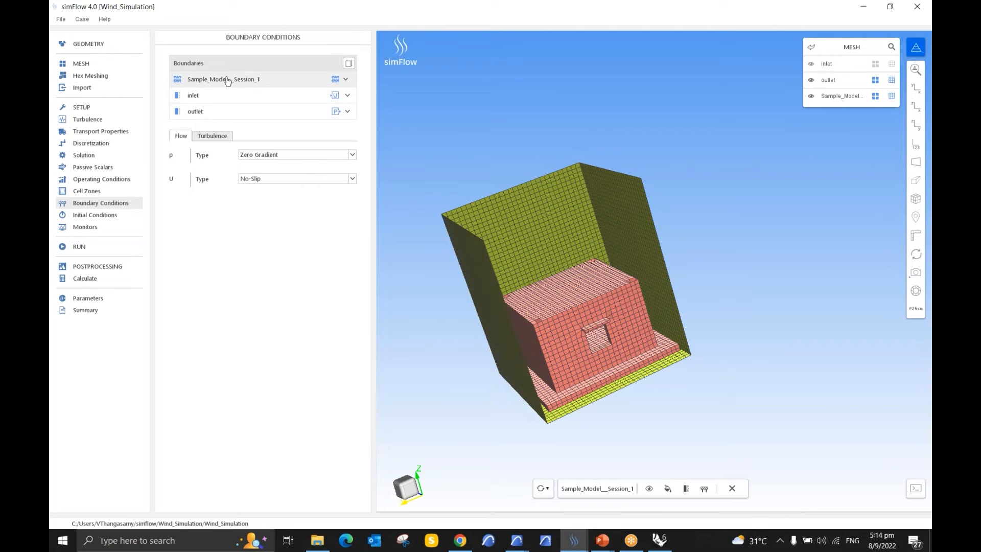
Step: Review the Basic, Potential and Patch settings of the initial conditions
{"action": "left_click", "coordinate": [111, 217]}
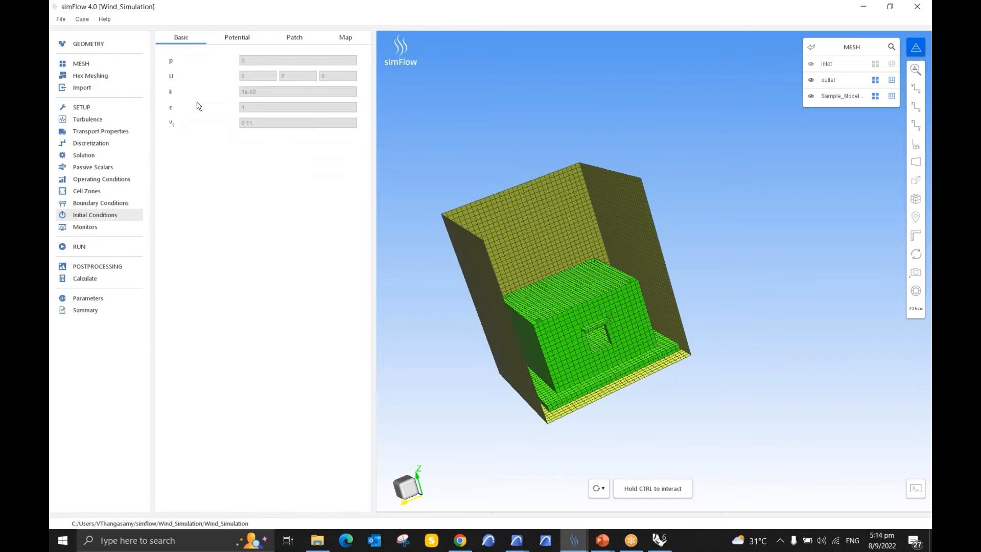
{"action": "left_click", "coordinate": [237, 38]}
{"action": "left_click", "coordinate": [295, 39]}
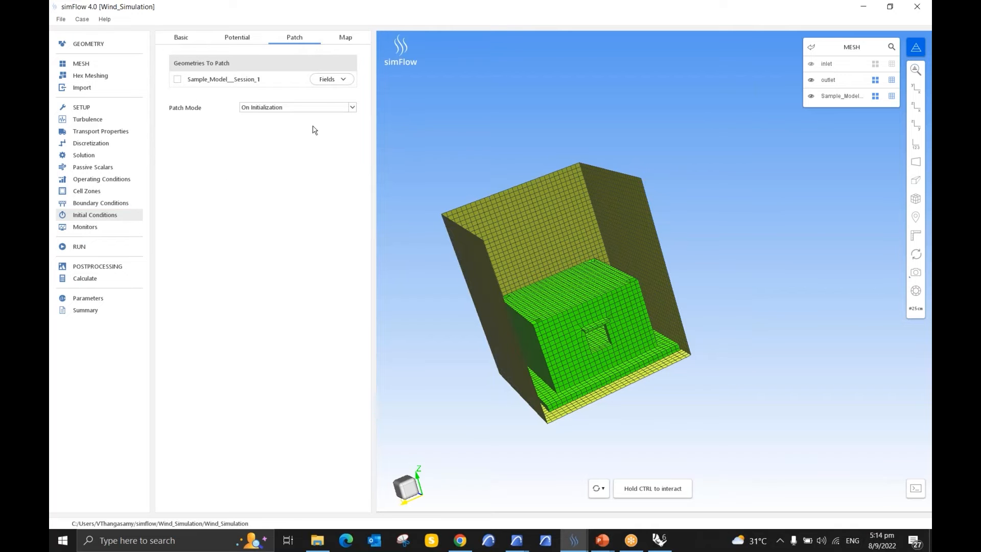
Step: Try out U as the initial-condition patch field for Sample_Model__Session_1
{"action": "left_click", "coordinate": [341, 80]}
{"action": "key", "text": "ctrl"}
{"action": "key", "text": "ctrl"}
{"action": "key", "text": "ctrl"}
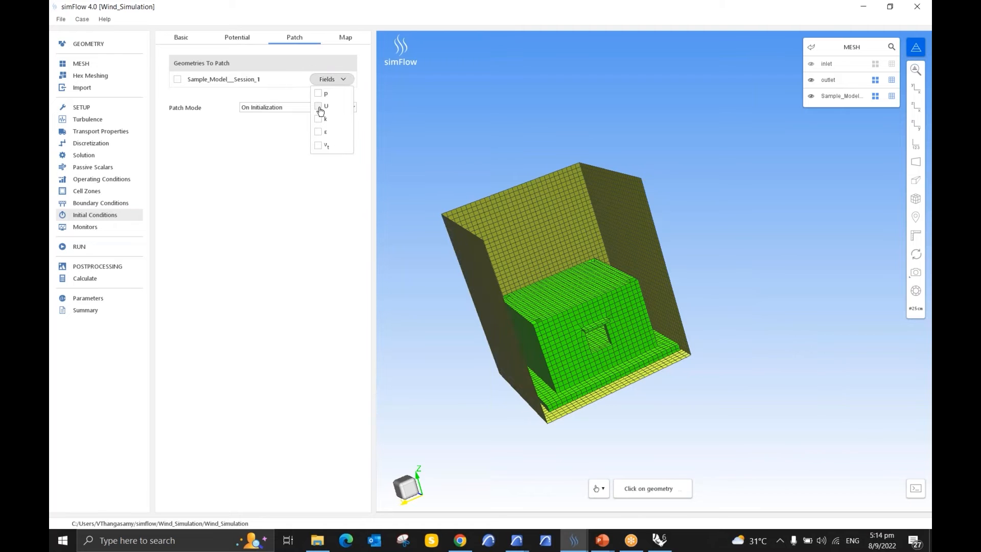
{"action": "left_click", "coordinate": [318, 106]}
{"action": "key", "text": "ctrl"}
{"action": "key", "text": "ctrl"}
{"action": "left_click", "coordinate": [319, 107]}
{"action": "left_click", "coordinate": [285, 144]}
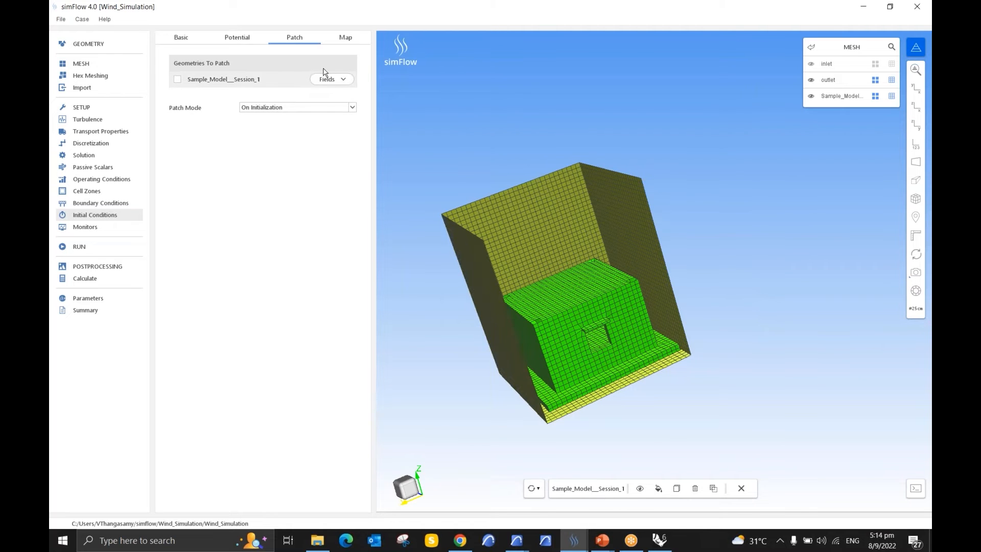
{"action": "key", "text": "ctrl"}
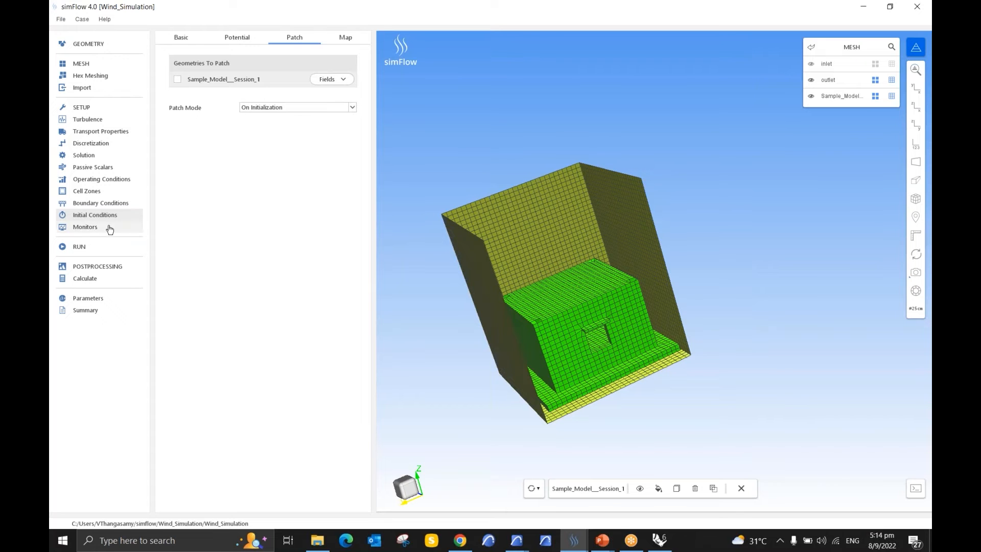
Step: Check the number of iterations in the time control settings of the simulation run
{"action": "left_click", "coordinate": [102, 247]}
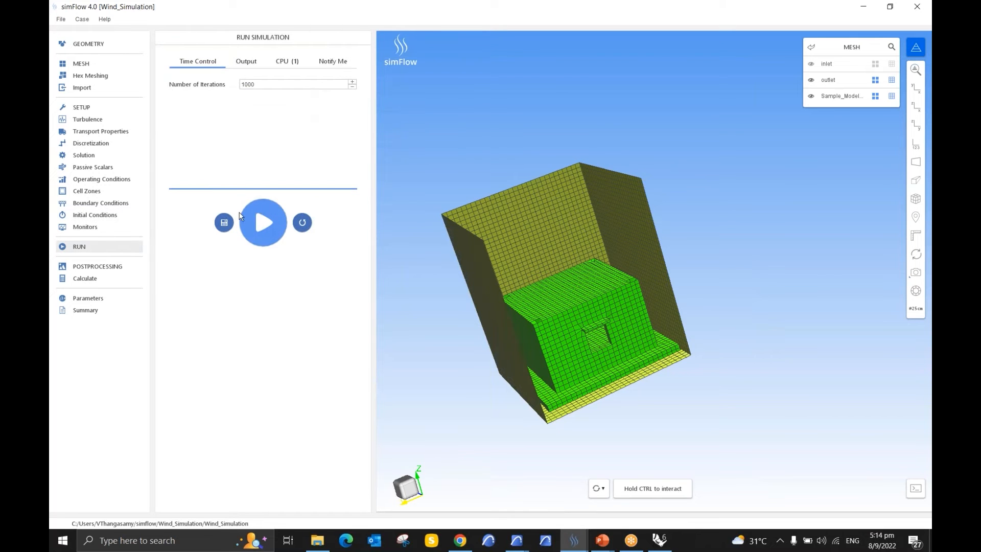
{"action": "key", "text": "ctrl"}
{"action": "left_click", "coordinate": [274, 84]}
{"action": "left_click", "coordinate": [274, 84]}
{"action": "key", "text": "ctrl"}
Step: Open the case results in ParaView for postprocessing and load the internalMesh region
{"action": "left_click", "coordinate": [98, 266]}
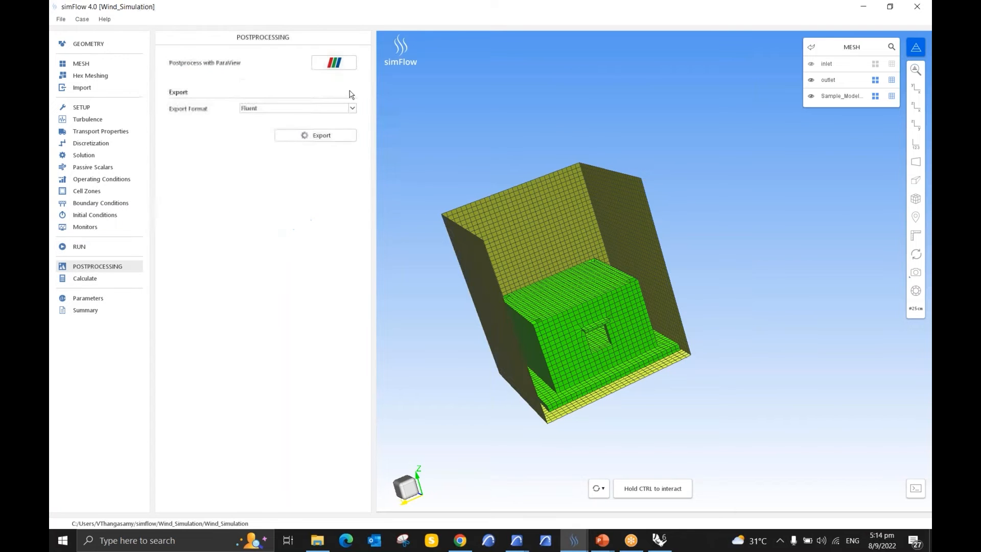
{"action": "left_click", "coordinate": [335, 64]}
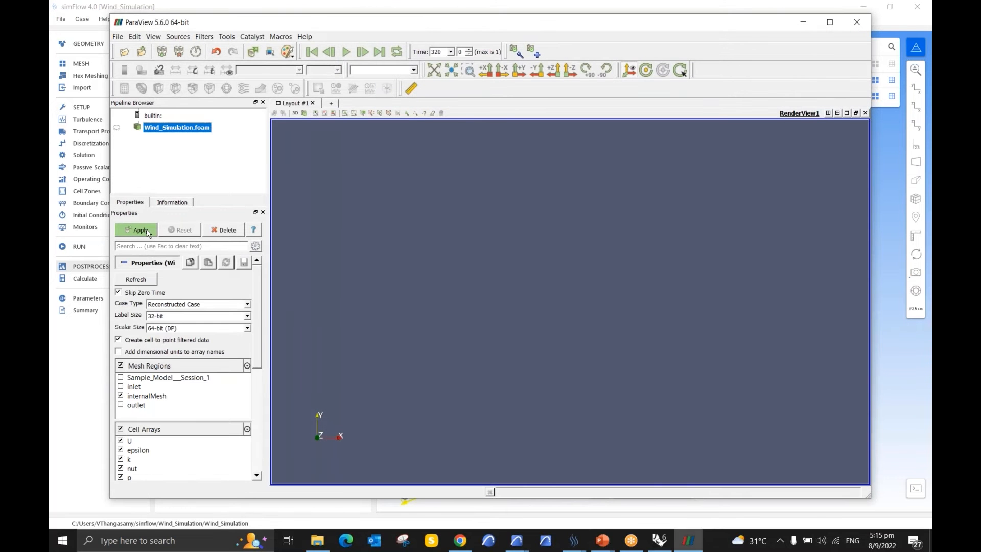
{"action": "left_click", "coordinate": [148, 228]}
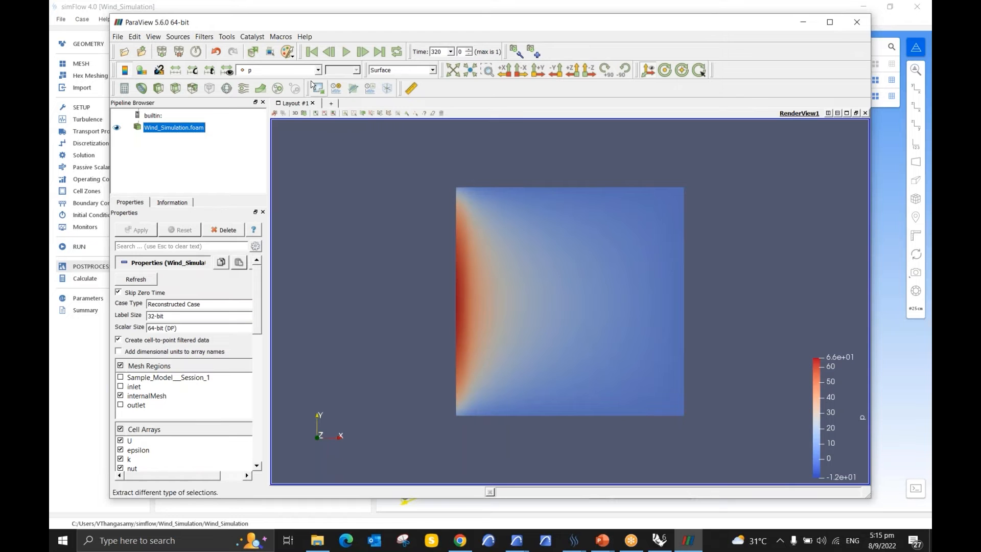
Step: Colour the loaded Wind_Simulation results by U magnitude instead of pressure
{"action": "left_click", "coordinate": [291, 70]}
{"action": "left_click", "coordinate": [291, 90]}
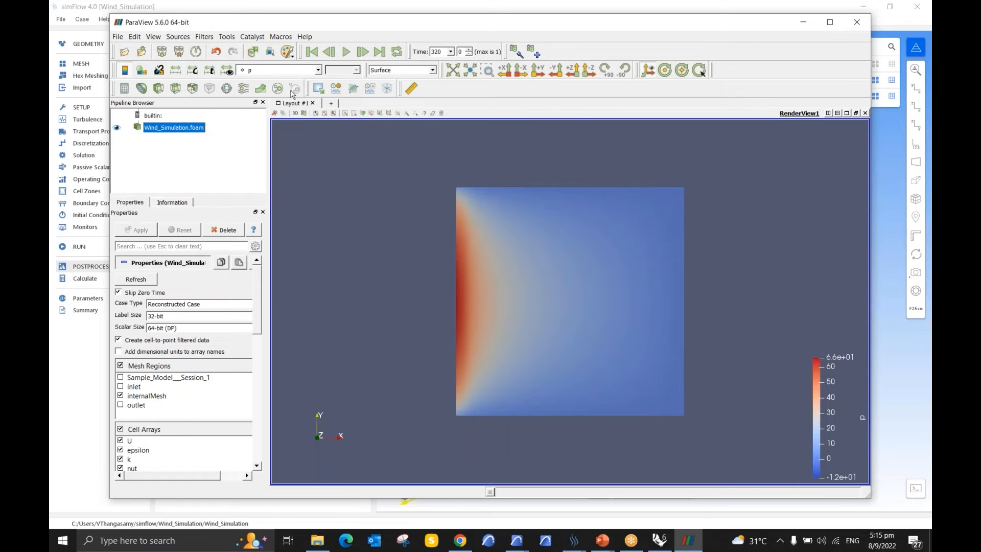
{"action": "left_click_drag", "start_coordinate": [390, 336], "coordinate": [362, 236]}
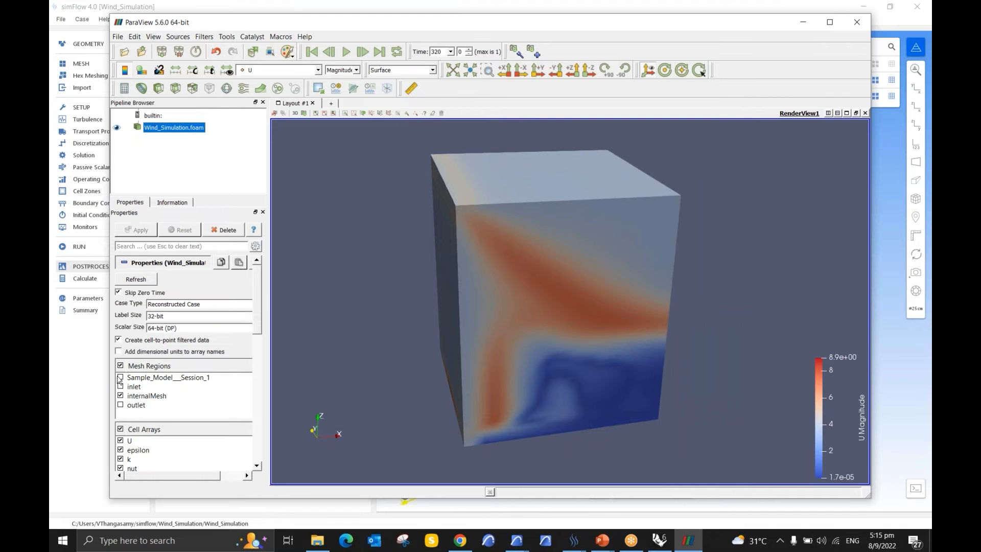
Step: Show only the Sample_Model__Session_1 mesh region by enabling it and disabling internalMesh
{"action": "left_click", "coordinate": [121, 378]}
{"action": "left_click", "coordinate": [120, 395]}
{"action": "left_click", "coordinate": [139, 231]}
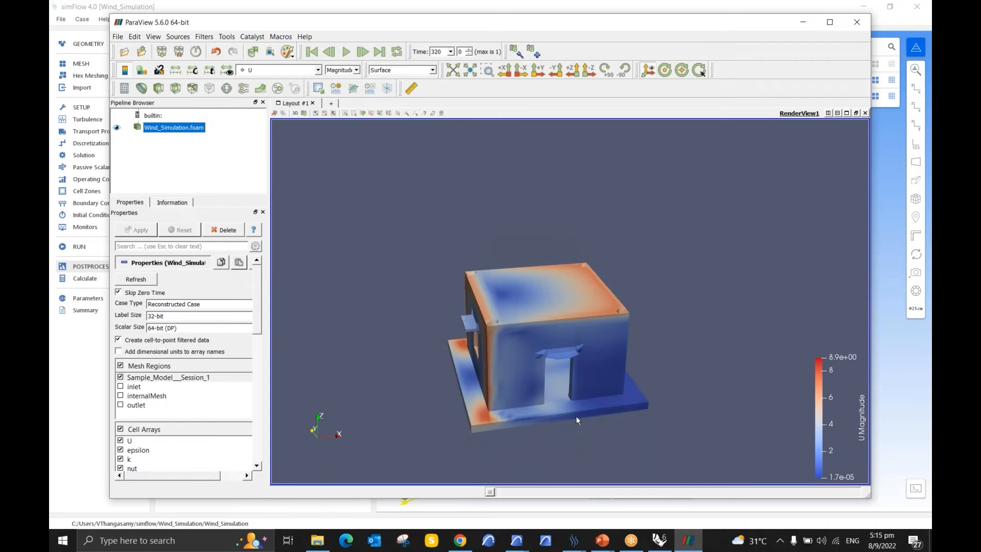
Step: Examine the velocity distribution on the building's roof, walls, door and window openings from several sides
{"action": "scroll", "coordinate": [576, 416], "scroll_direction": "up", "scroll_amount": 4}
{"action": "middle_click_drag", "start_coordinate": [572, 412], "coordinate": [576, 294]}
{"action": "scroll", "coordinate": [572, 306], "scroll_direction": "down", "scroll_amount": 2}
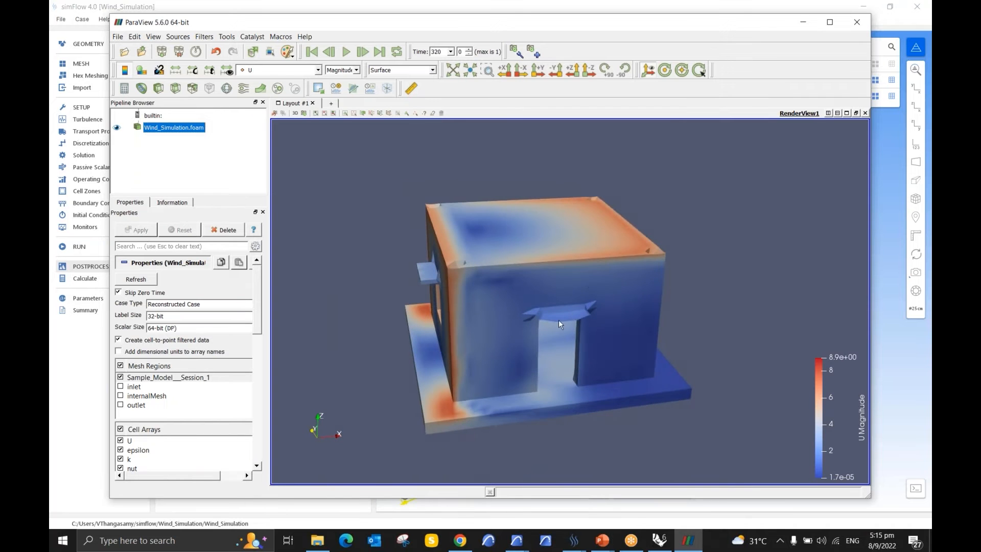
{"action": "left_click_drag", "start_coordinate": [685, 339], "coordinate": [599, 332]}
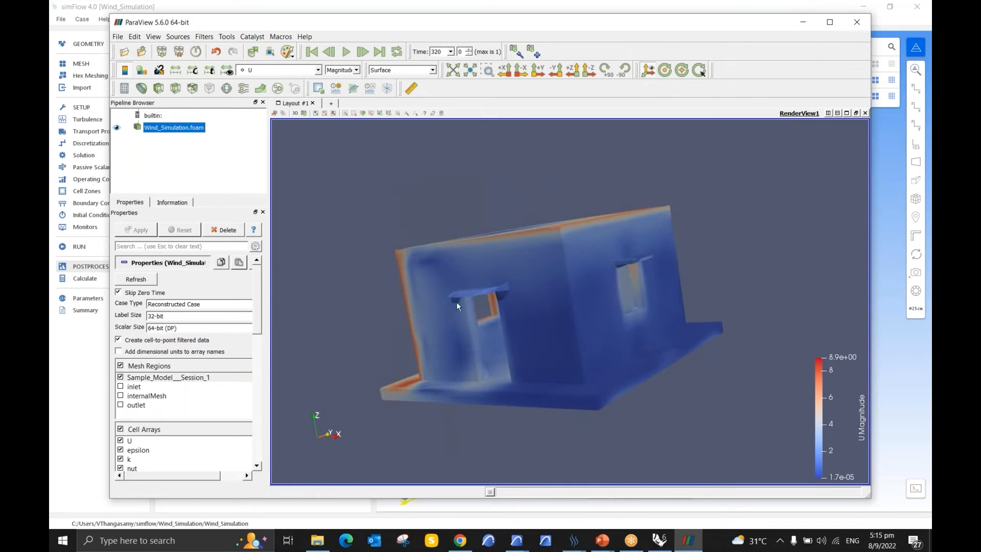
{"action": "left_click_drag", "start_coordinate": [432, 323], "coordinate": [515, 239]}
{"action": "scroll", "coordinate": [516, 240], "scroll_direction": "down", "scroll_amount": 6}
{"action": "left_click_drag", "start_coordinate": [622, 233], "coordinate": [631, 287]}
{"action": "scroll", "coordinate": [631, 306], "scroll_direction": "up", "scroll_amount": 5}
{"action": "left_click_drag", "start_coordinate": [630, 342], "coordinate": [508, 405]}
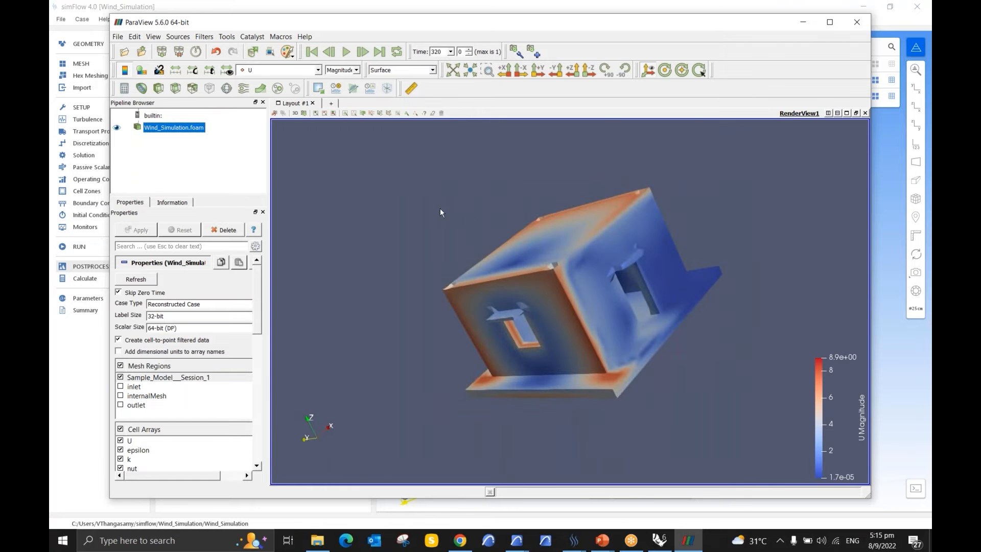
{"action": "left_click_drag", "start_coordinate": [671, 361], "coordinate": [637, 402]}
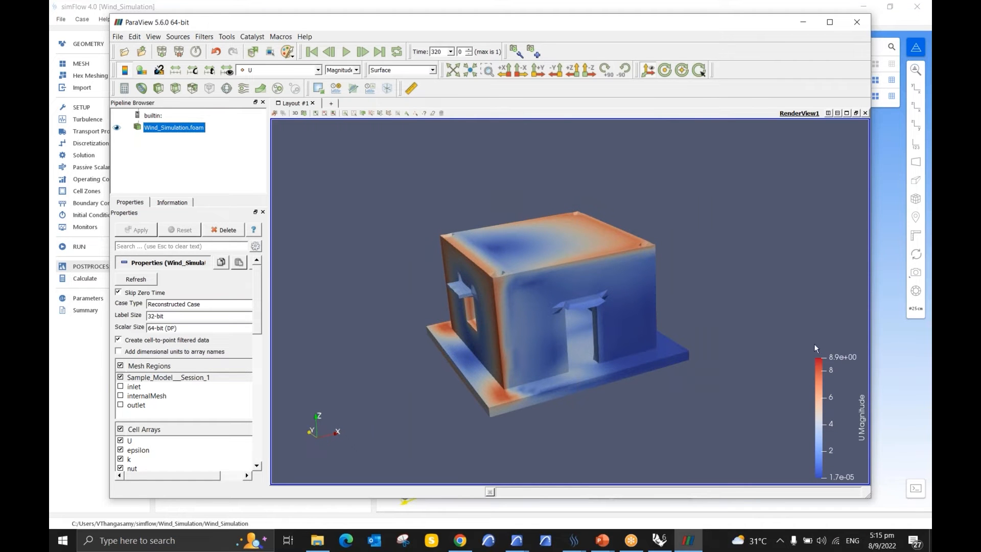
{"action": "left_click", "coordinate": [820, 376]}
{"action": "left_click_drag", "start_coordinate": [652, 355], "coordinate": [605, 359]}
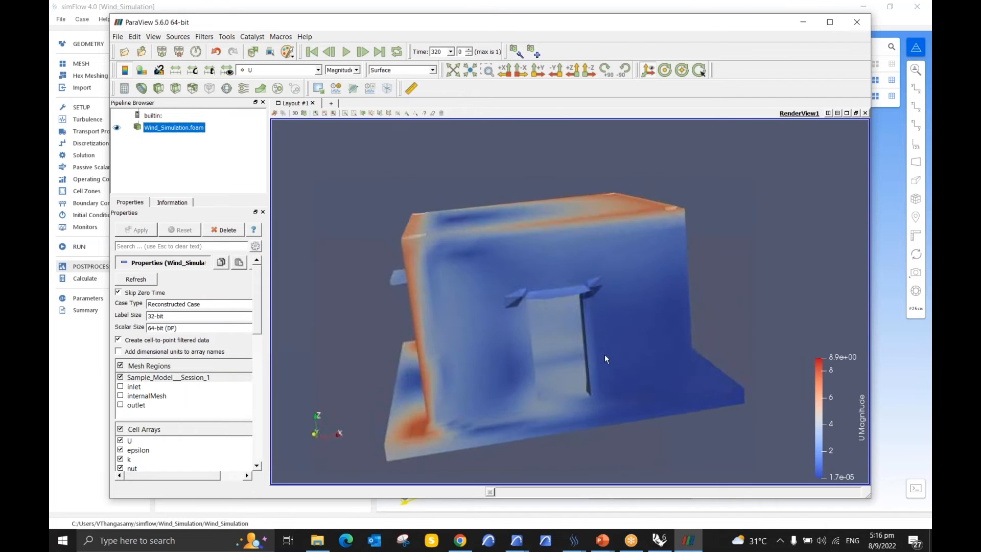
{"action": "scroll", "coordinate": [514, 218], "scroll_direction": "down", "scroll_amount": 5}
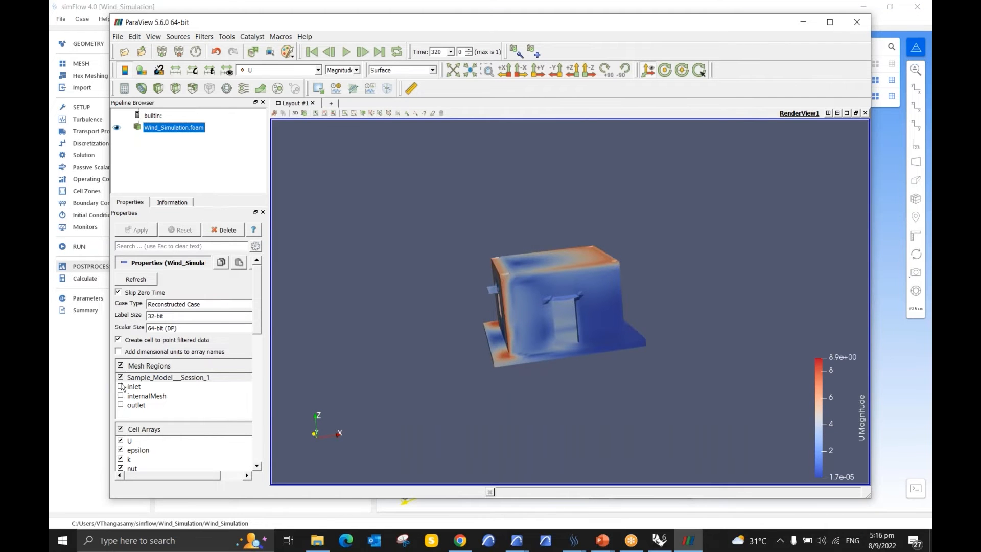
Step: Switch the mesh region from Sample_Model__Session_1 back to internalMesh and clip the results with a plane
{"action": "left_click", "coordinate": [119, 398]}
{"action": "left_click", "coordinate": [121, 396]}
{"action": "left_click", "coordinate": [121, 377]}
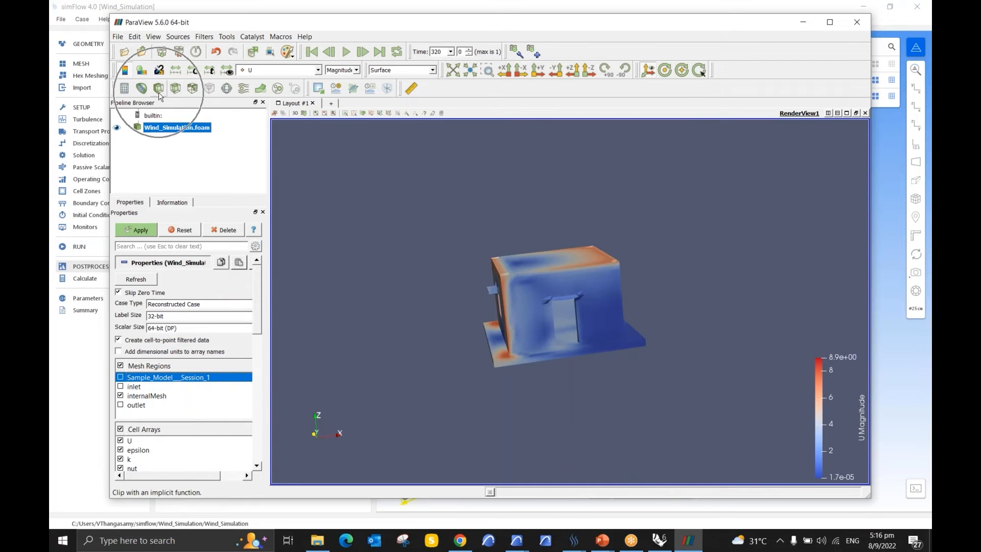
{"action": "left_click", "coordinate": [159, 93]}
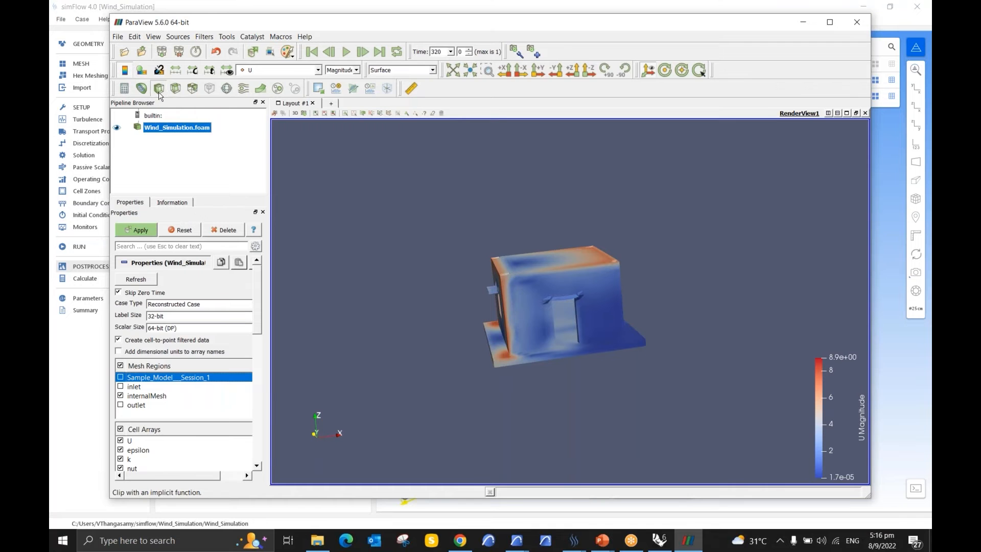
{"action": "left_click", "coordinate": [137, 230]}
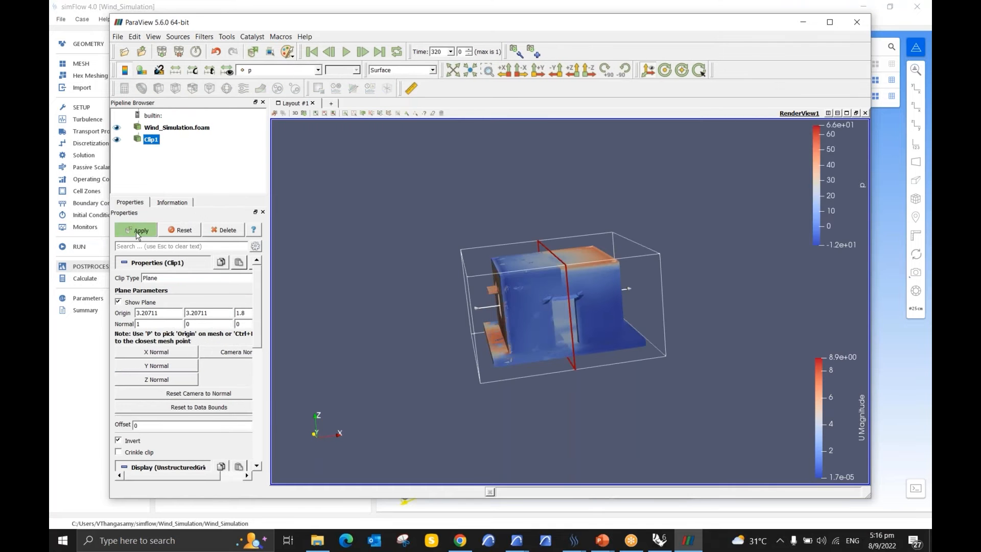
{"action": "left_click_drag", "start_coordinate": [675, 248], "coordinate": [679, 304]}
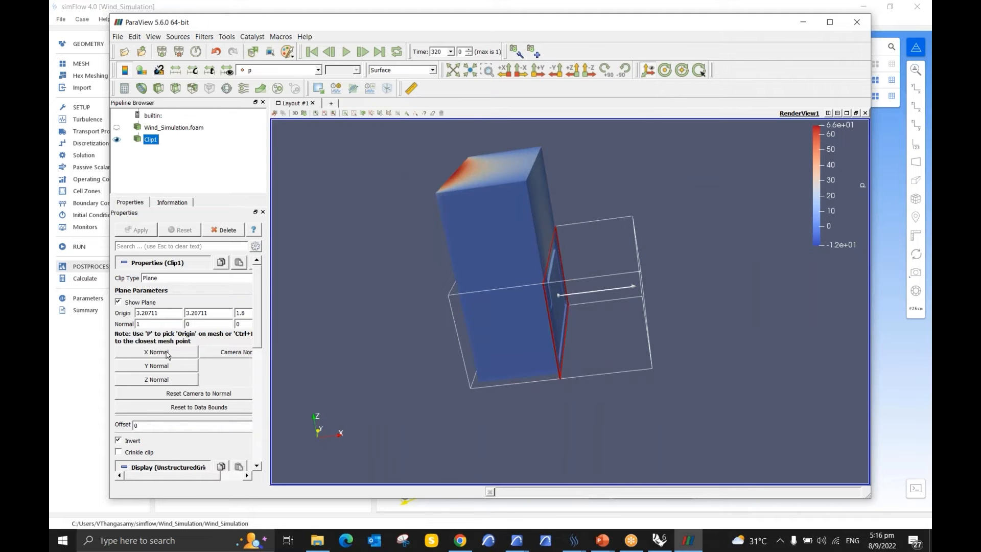
Step: Set the clip plane normal to the Y direction and apply it
{"action": "left_click", "coordinate": [169, 366]}
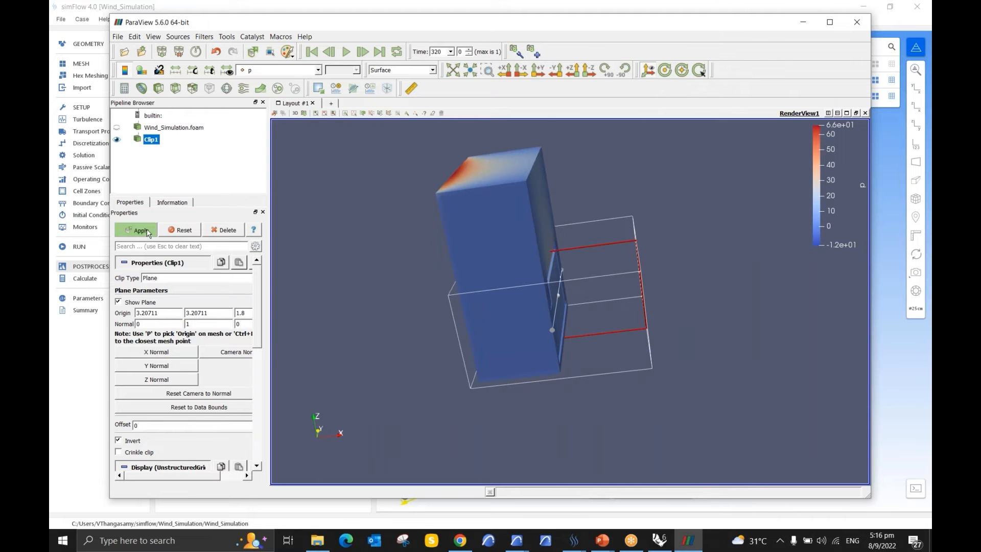
{"action": "left_click", "coordinate": [148, 233]}
{"action": "left_click_drag", "start_coordinate": [783, 257], "coordinate": [566, 275]}
Step: Colour the clipped section by U magnitude and examine the airflow through the building's openings
{"action": "left_click", "coordinate": [313, 70]}
{"action": "left_click", "coordinate": [304, 90]}
{"action": "left_click_drag", "start_coordinate": [435, 228], "coordinate": [632, 270]}
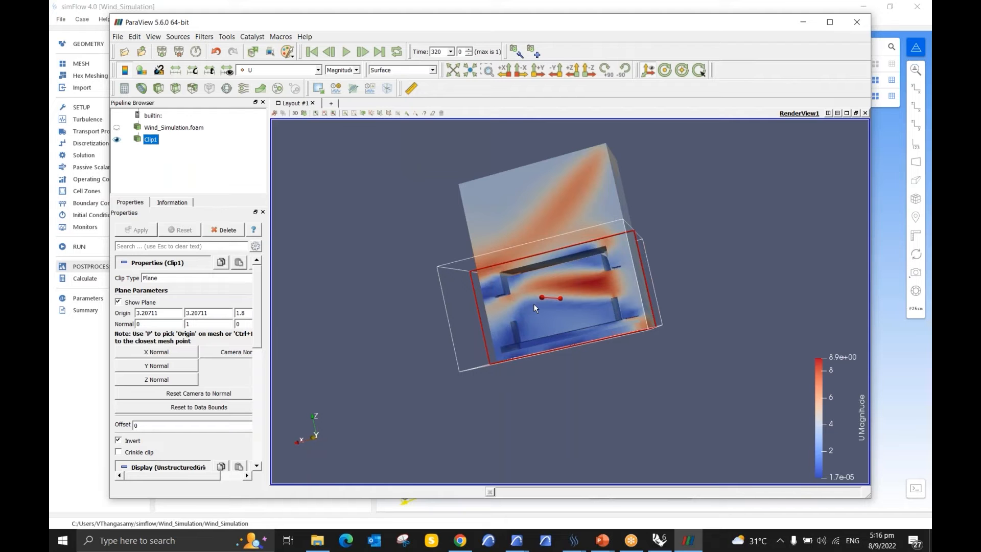
{"action": "mouse_move", "coordinate": [597, 195]}
{"action": "left_mouse_down"}
{"action": "mouse_move", "coordinate": [630, 197]}
{"action": "mouse_move", "coordinate": [587, 186]}
{"action": "left_mouse_up"}
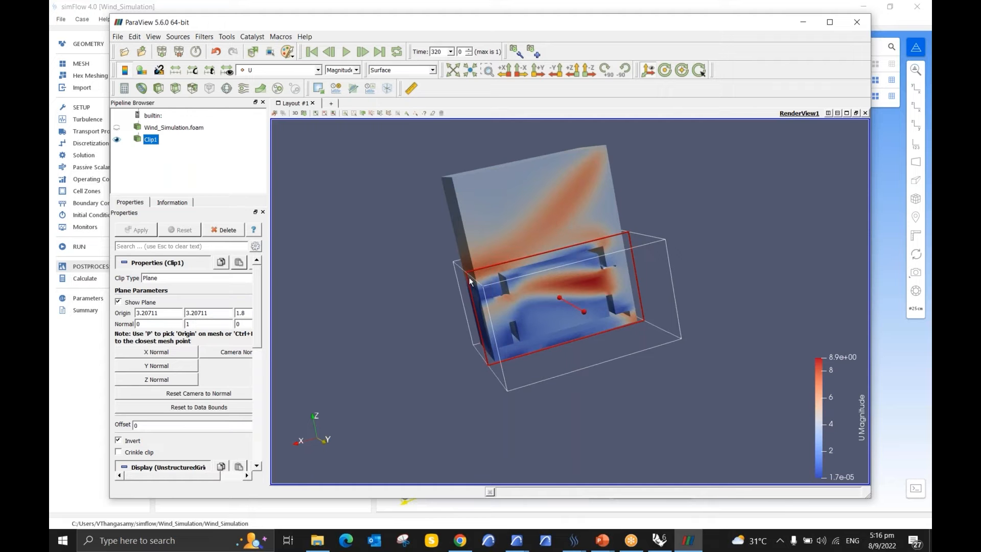
{"action": "left_click_drag", "start_coordinate": [356, 239], "coordinate": [325, 225]}
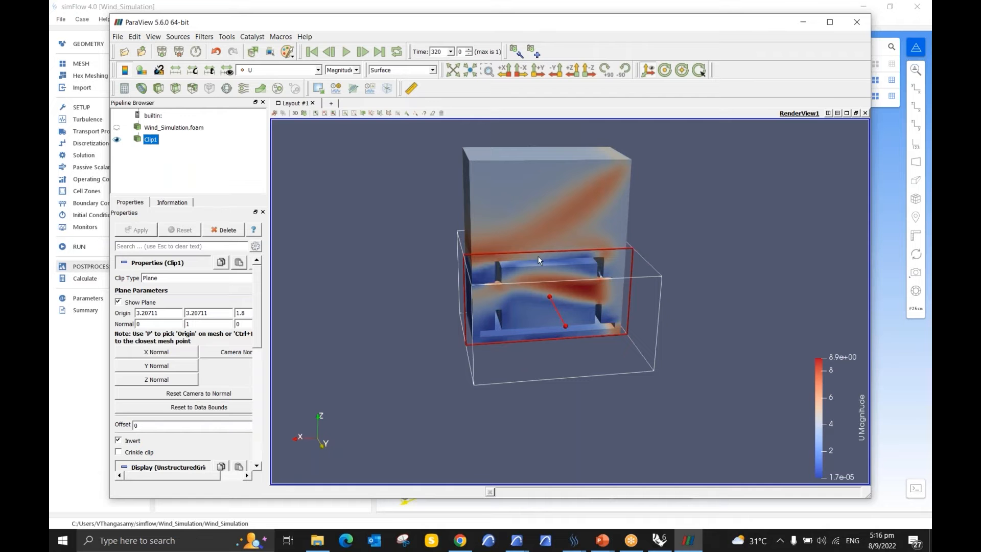
Step: Close ParaView to return to simFlow and open the Wind_Simulation case folder in File Explorer
{"action": "left_click", "coordinate": [852, 24]}
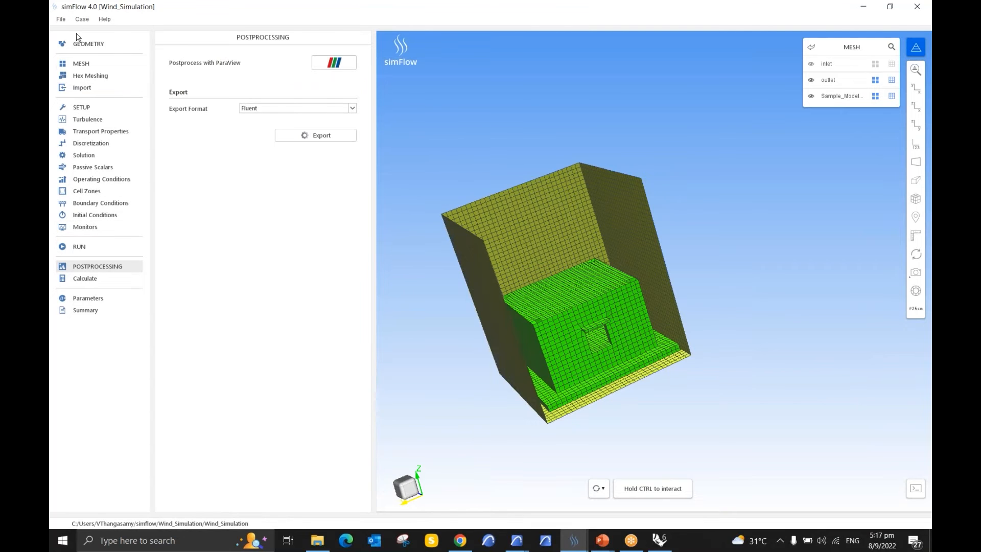
{"action": "left_click", "coordinate": [61, 19]}
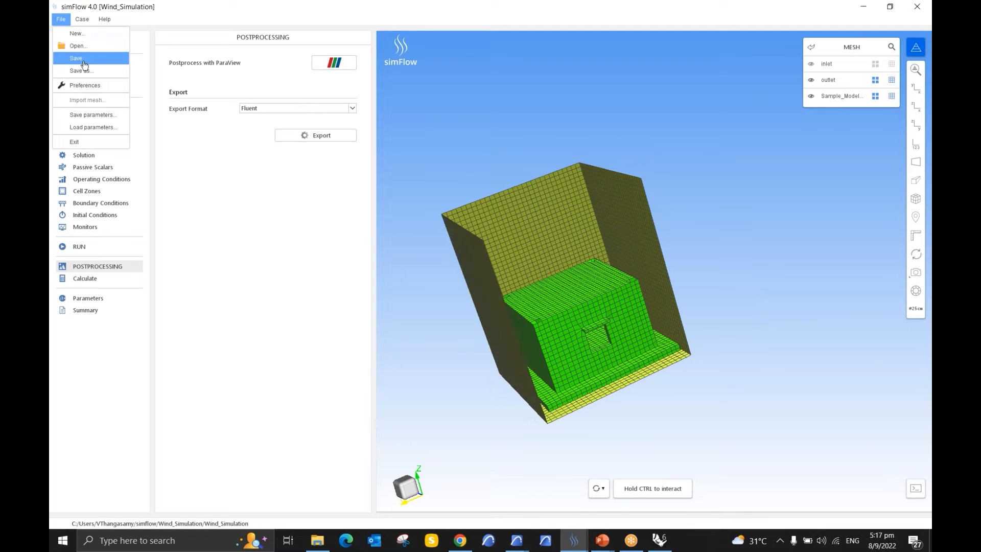
{"action": "left_click", "coordinate": [309, 315]}
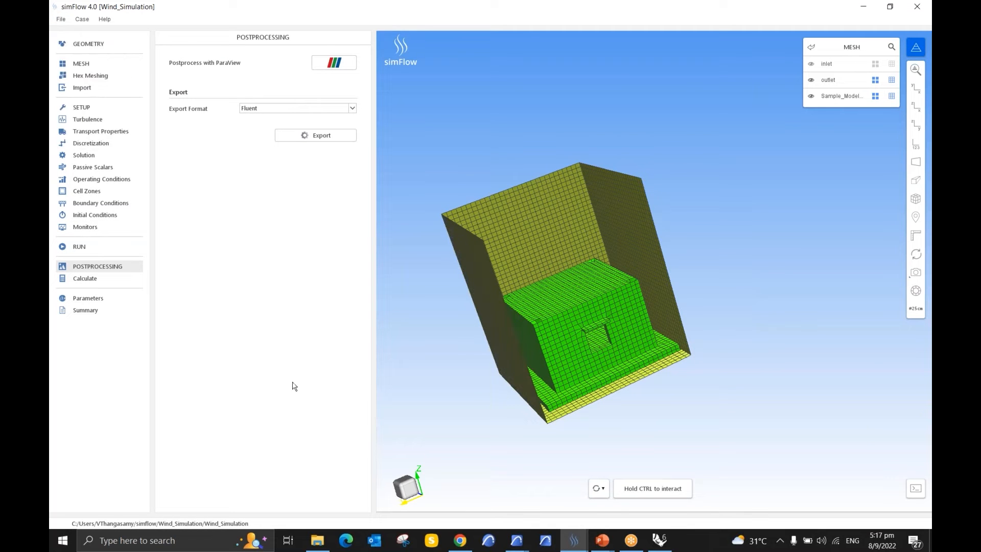
{"action": "left_click", "coordinate": [207, 524]}
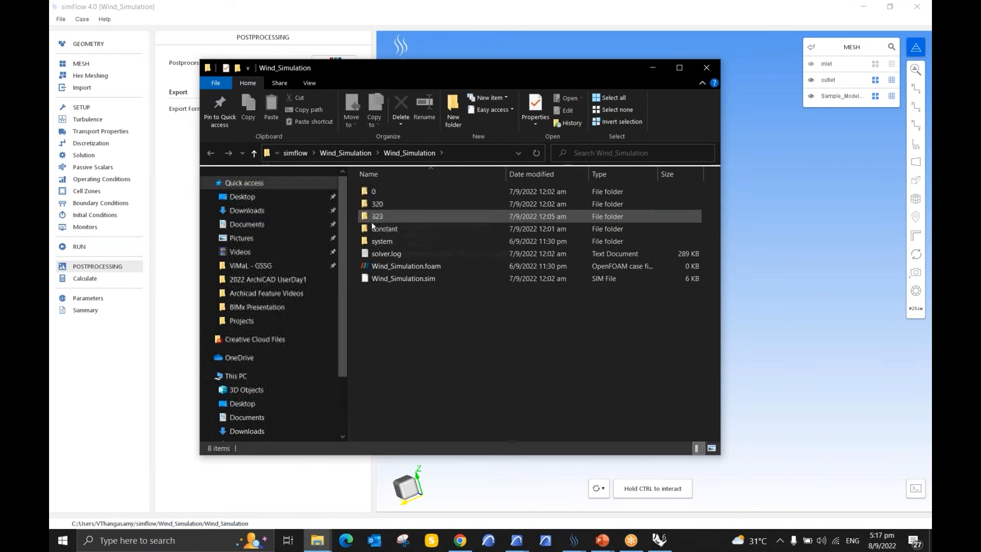
{"action": "key", "text": "ctrl"}
{"action": "key", "text": "ctrl"}
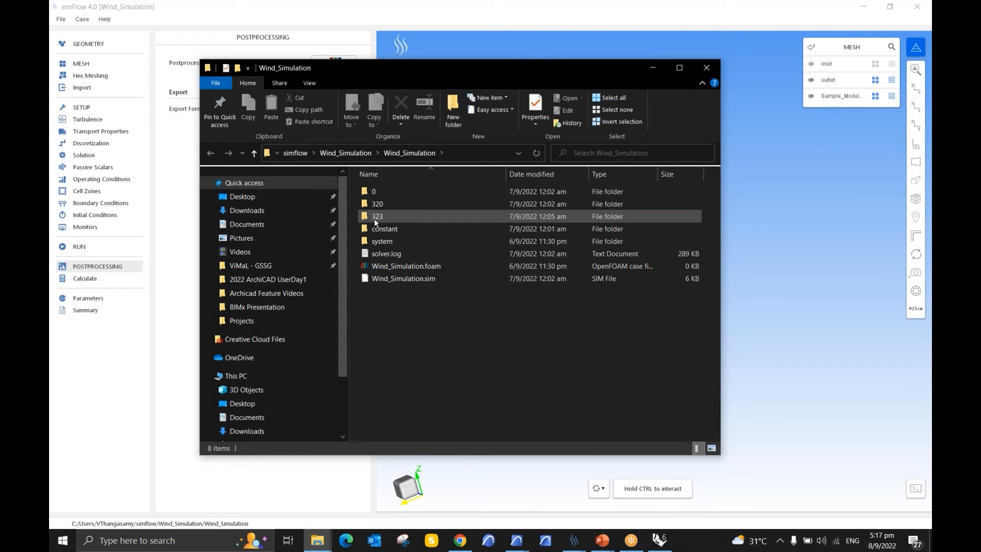
Step: Point out epsilon.bulk, k.bulk and U.bulk by selecting them in result folder 323, and close the folder window
{"action": "double_click", "coordinate": [377, 217]}
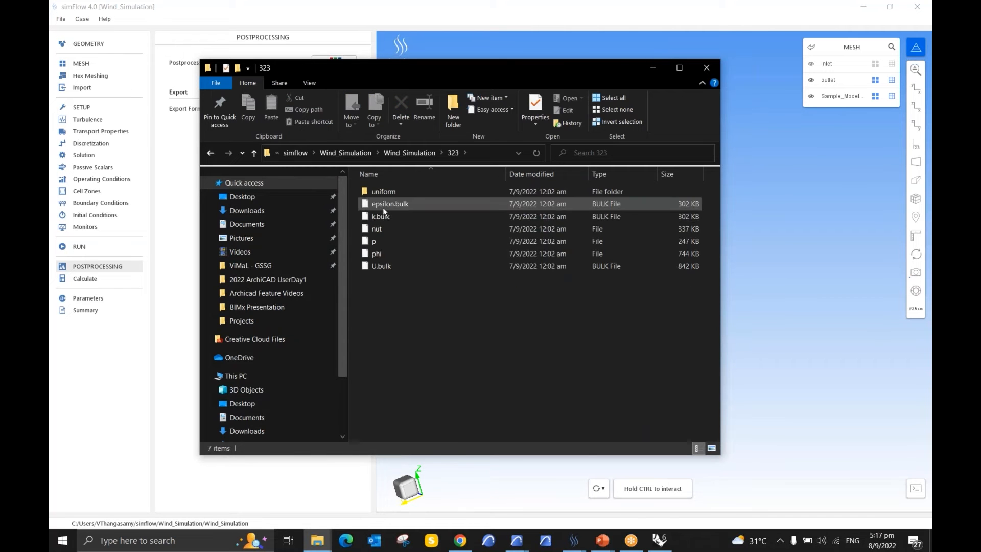
{"action": "left_click", "coordinate": [384, 207]}
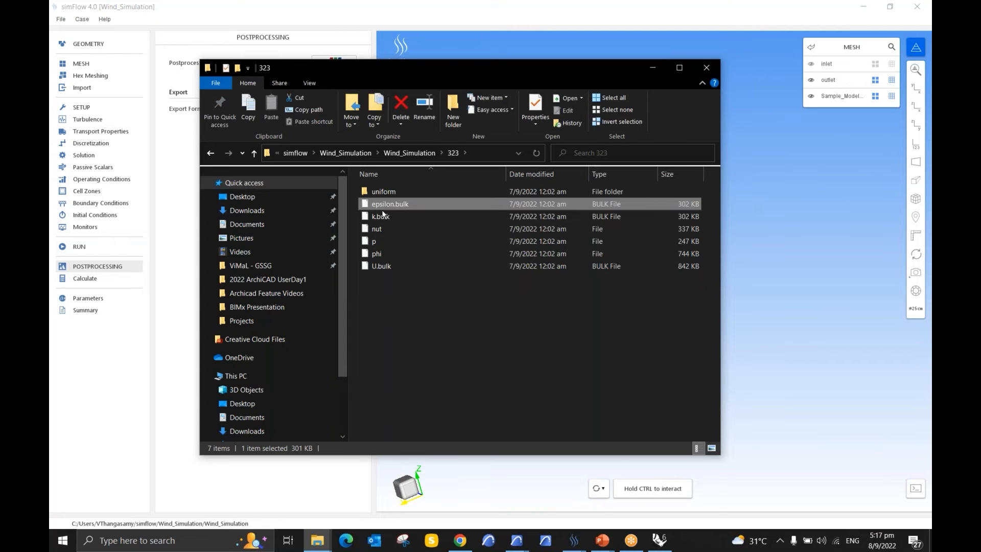
{"action": "left_click", "coordinate": [384, 216], "text": "ctrl"}
{"action": "left_click", "coordinate": [398, 268], "text": "ctrl"}
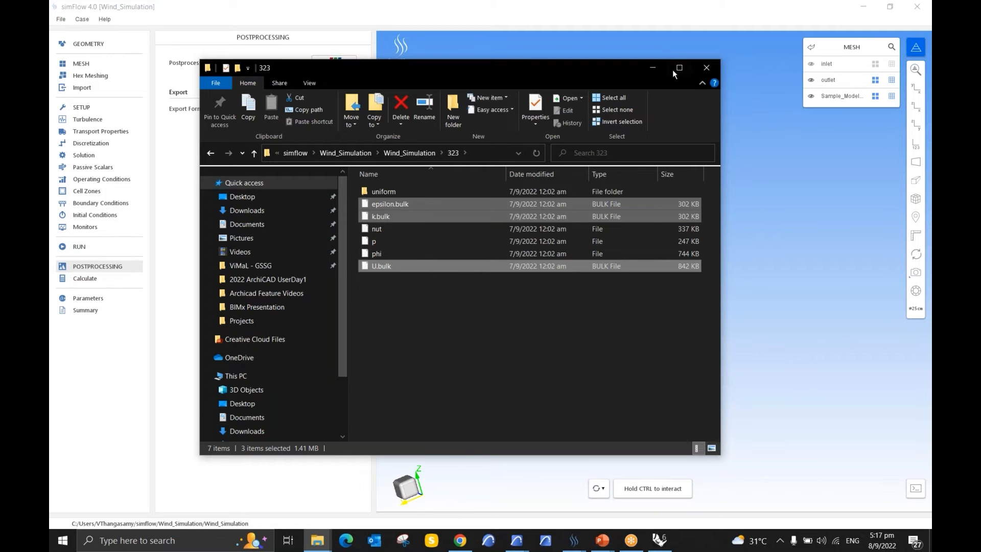
{"action": "left_click", "coordinate": [705, 68]}
Step: Switch to the simFlow window with the Wind_driver_rain_simulation case
{"action": "left_click", "coordinate": [61, 19]}
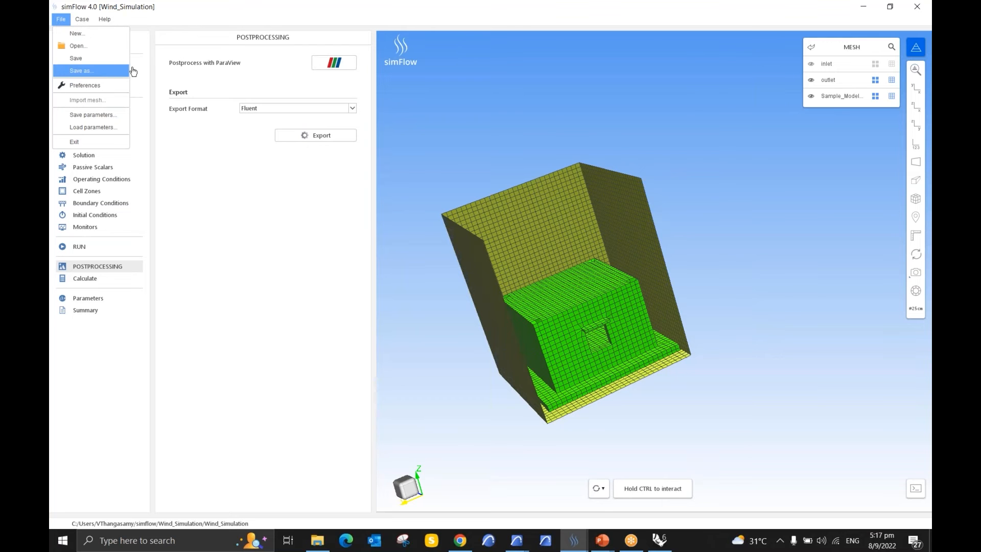
{"action": "left_click", "coordinate": [572, 536]}
{"action": "left_click", "coordinate": [528, 500]}
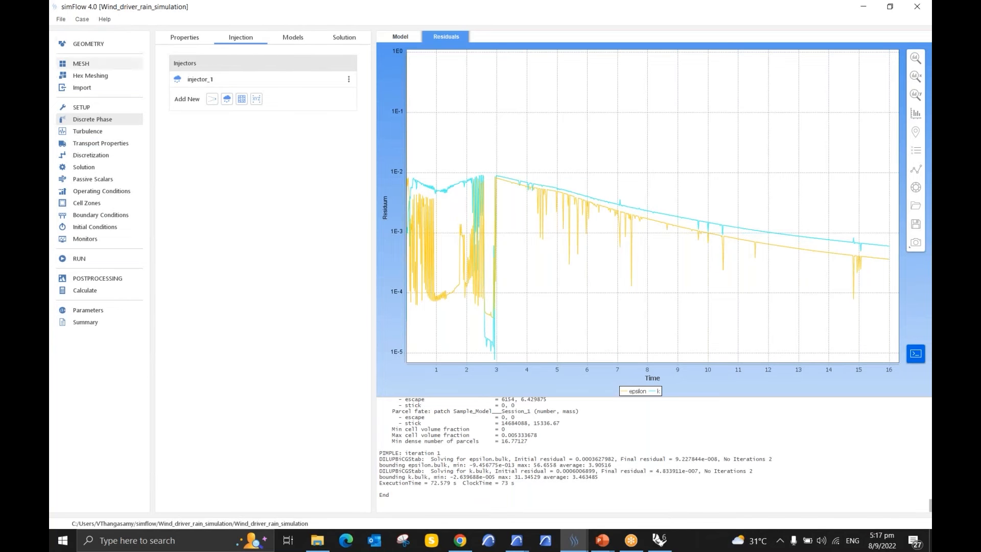
Step: Review the rain case's mesh boundaries and hex meshing geometry, and open its solver selection
{"action": "left_click", "coordinate": [94, 65]}
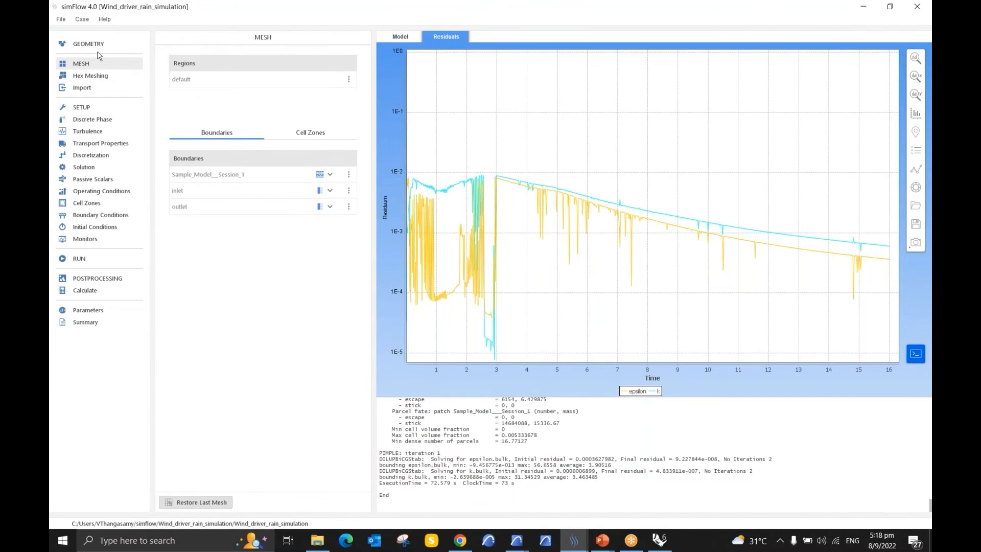
{"action": "left_click", "coordinate": [109, 81]}
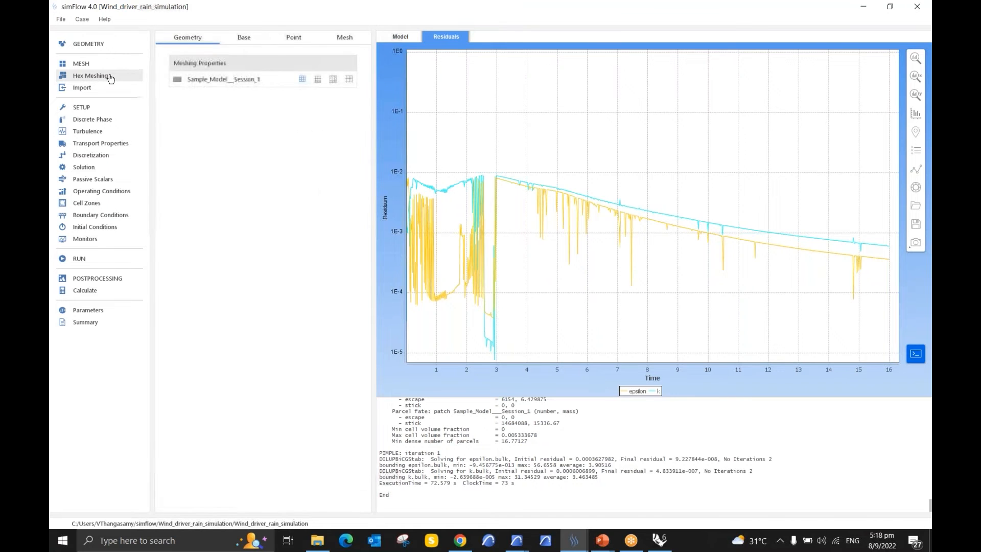
{"action": "left_click", "coordinate": [95, 67]}
{"action": "left_click", "coordinate": [96, 75]}
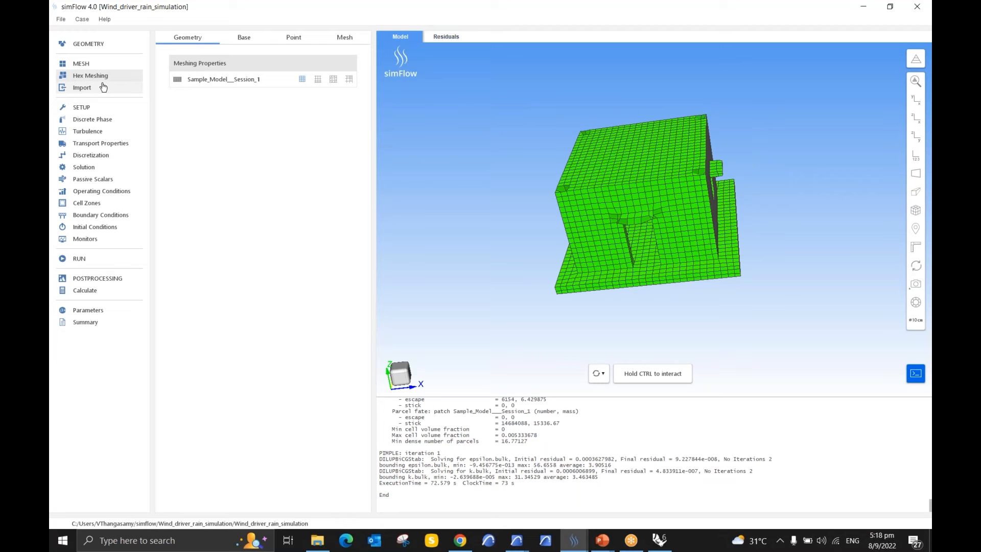
{"action": "left_click", "coordinate": [92, 108]}
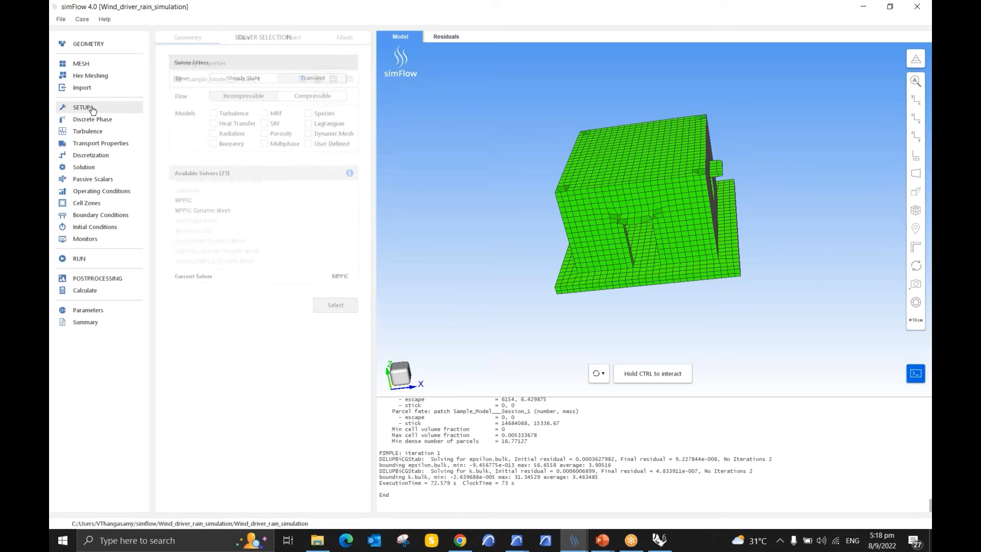
Step: Review the rain case's solver selection, pointing out the Transient and Incompressible filters and the MPPIC solver
{"action": "left_click", "coordinate": [328, 80]}
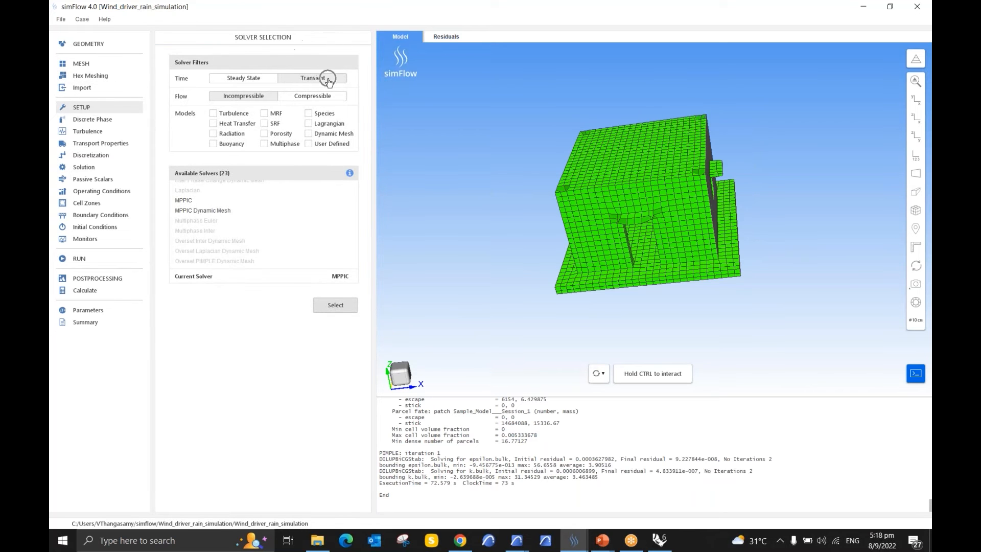
{"action": "left_click", "coordinate": [328, 80]}
{"action": "left_click", "coordinate": [254, 98]}
{"action": "left_click", "coordinate": [189, 206]}
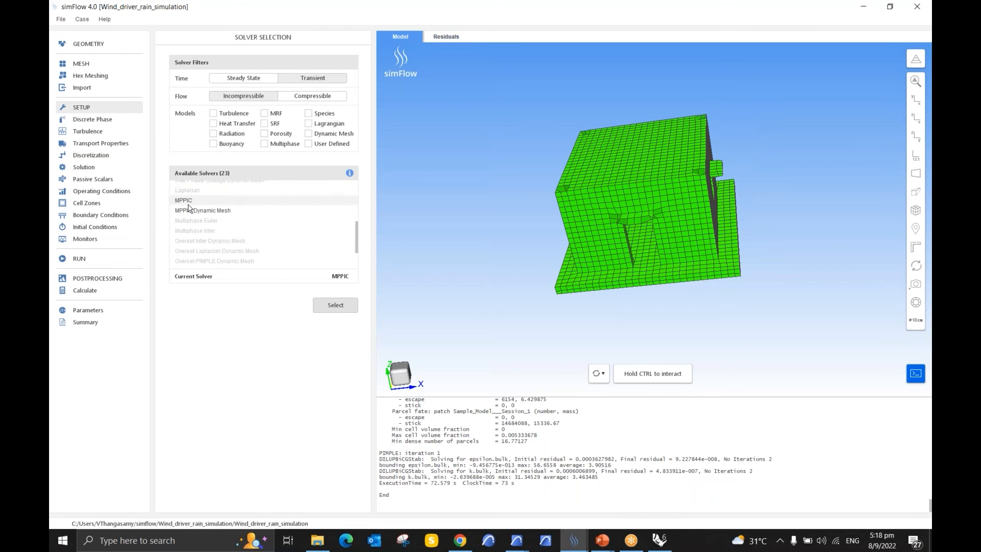
{"action": "left_click", "coordinate": [189, 206]}
Step: Open the discrete phase injection settings, point out the Boundary Injector type, and display the parameters of injector_1
{"action": "left_click", "coordinate": [113, 122]}
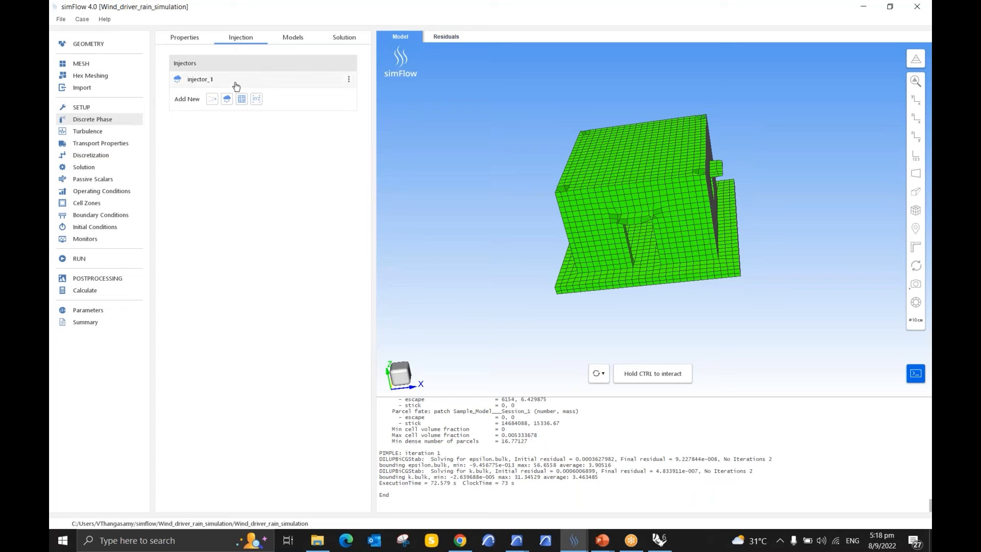
{"action": "left_click", "coordinate": [225, 102]}
{"action": "left_click", "coordinate": [229, 105]}
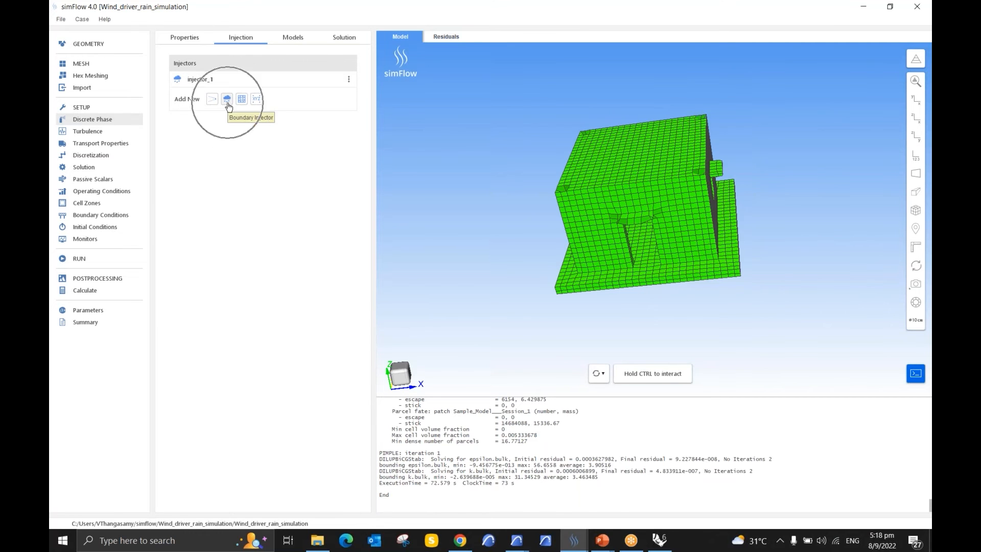
{"action": "left_click", "coordinate": [244, 85]}
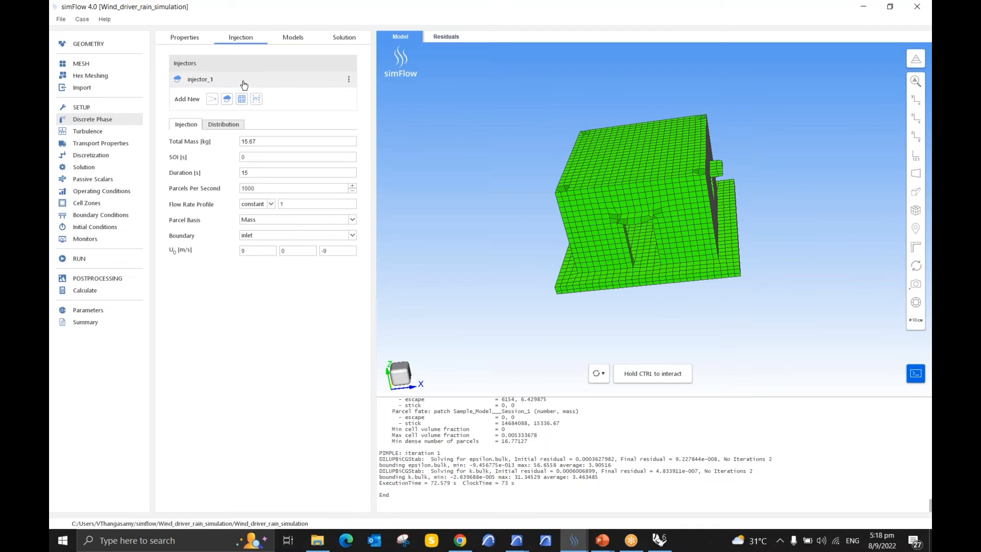
Step: Point out the total mass and duration of injector_1 by highlighting their values
{"action": "left_click_drag", "start_coordinate": [263, 144], "coordinate": [238, 139]}
{"action": "left_click", "coordinate": [256, 175]}
{"action": "left_click_drag", "start_coordinate": [255, 175], "coordinate": [243, 173]}
{"action": "left_click_drag", "start_coordinate": [282, 142], "coordinate": [239, 146]}
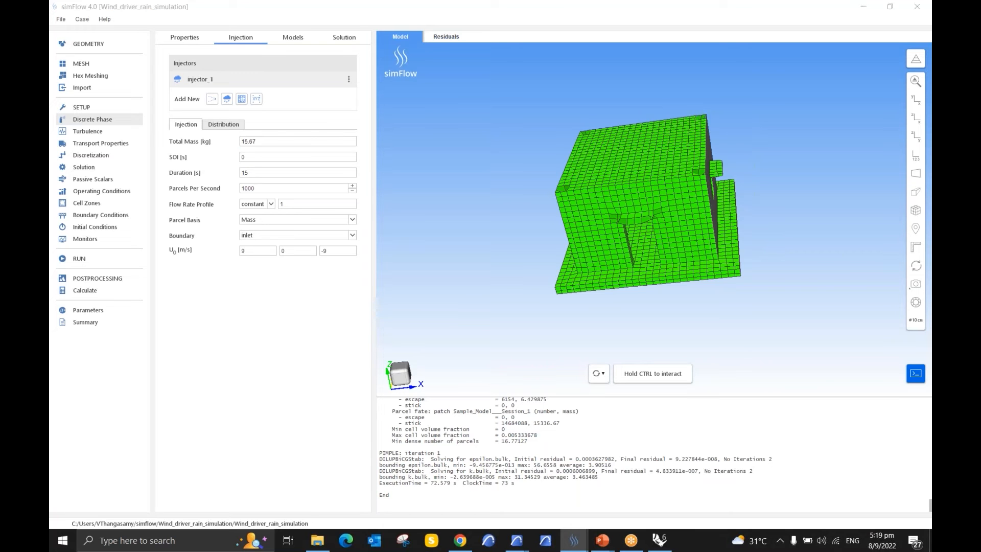
Step: Switch to the presentation slideshow and advance to the Wind Driven Rain Simulation slide with the rainfall mass calculation
{"action": "key", "text": "alt+Tab"}
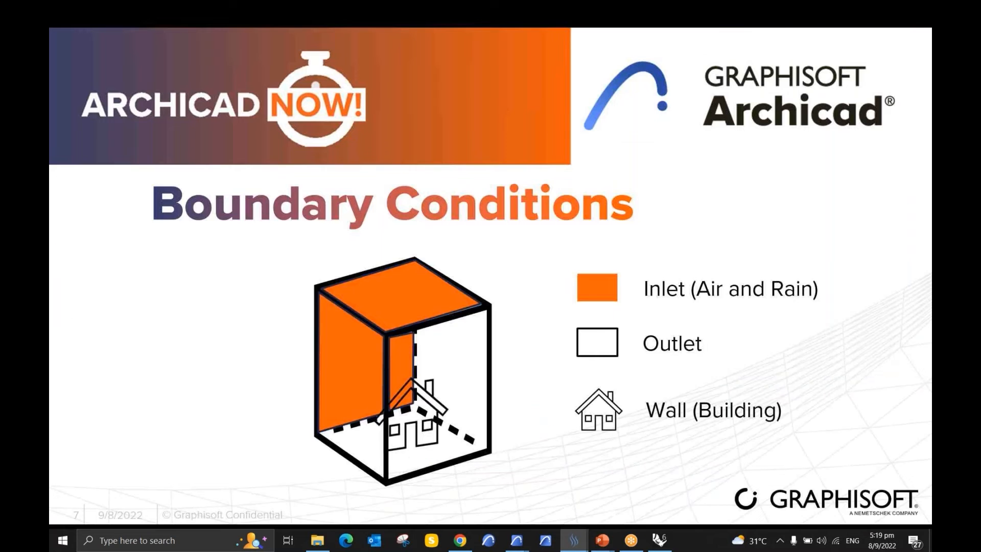
{"action": "key", "text": "Right"}
{"action": "key", "text": "Right"}
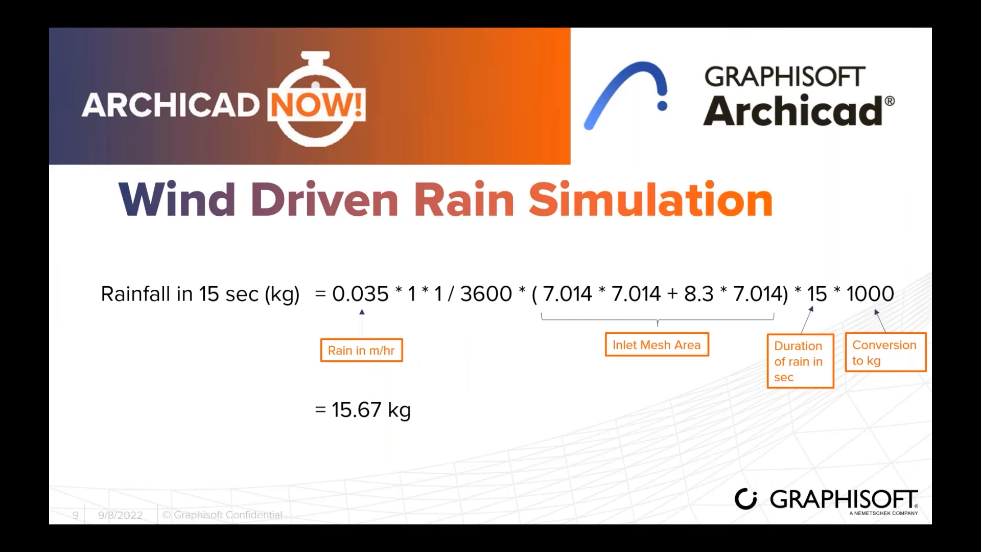
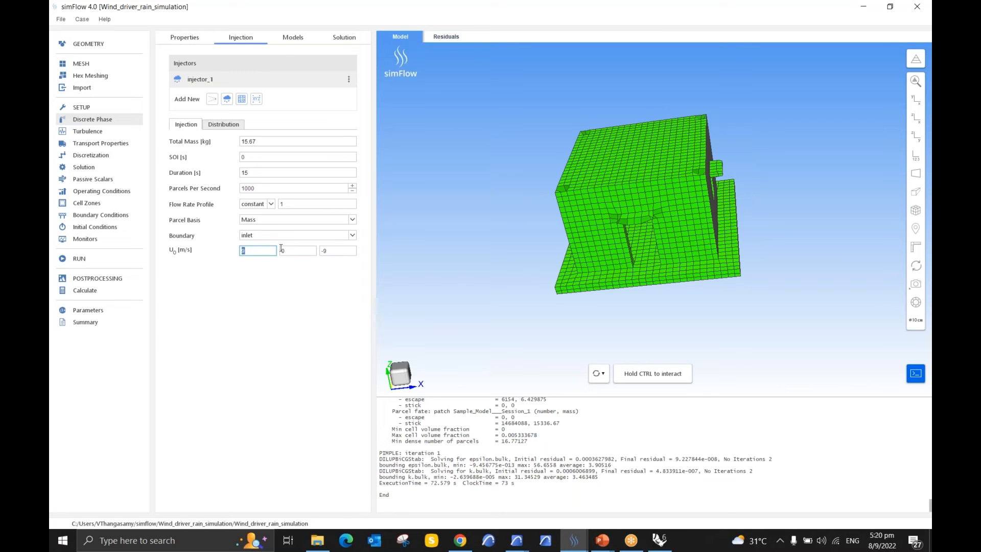
Step: Point out the initial velocity components of injector_1 and briefly check the discrete phase models before returning to the injection settings
{"action": "left_click", "coordinate": [323, 250]}
{"action": "left_click", "coordinate": [341, 252]}
{"action": "left_click", "coordinate": [292, 39]}
{"action": "left_click", "coordinate": [245, 43]}
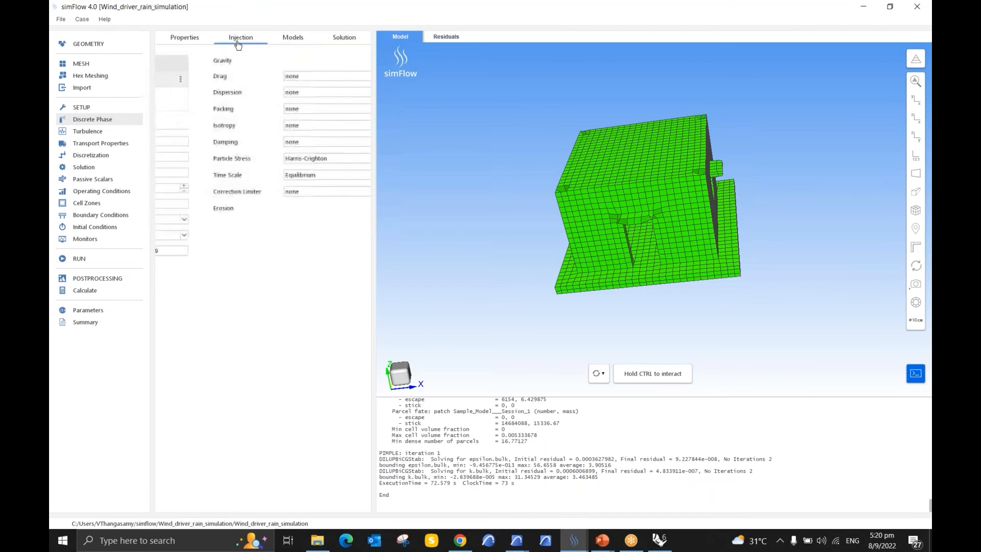
Step: Review the turbulence modelling and transport properties, and check the selected material in the material database
{"action": "left_click", "coordinate": [92, 132]}
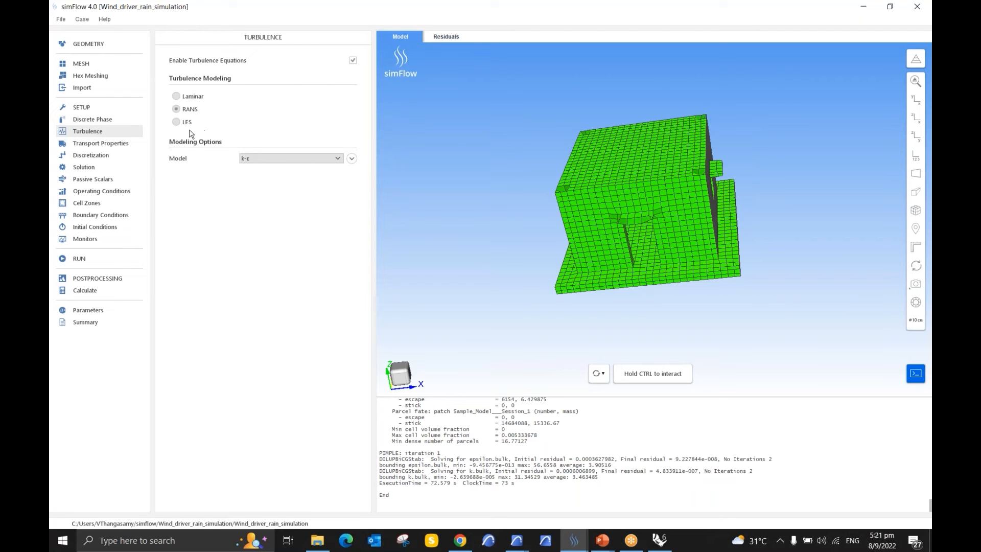
{"action": "left_click", "coordinate": [133, 148]}
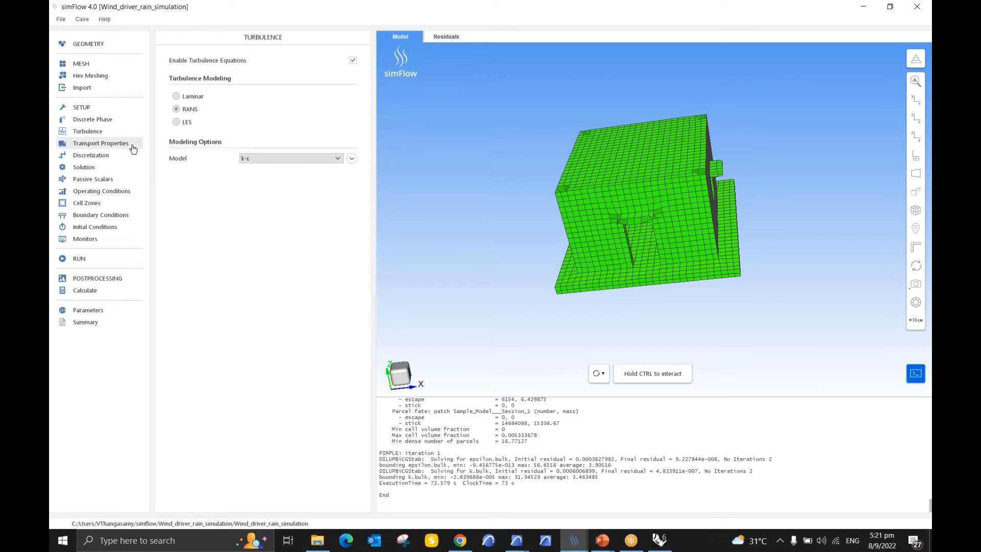
{"action": "left_click", "coordinate": [212, 113]}
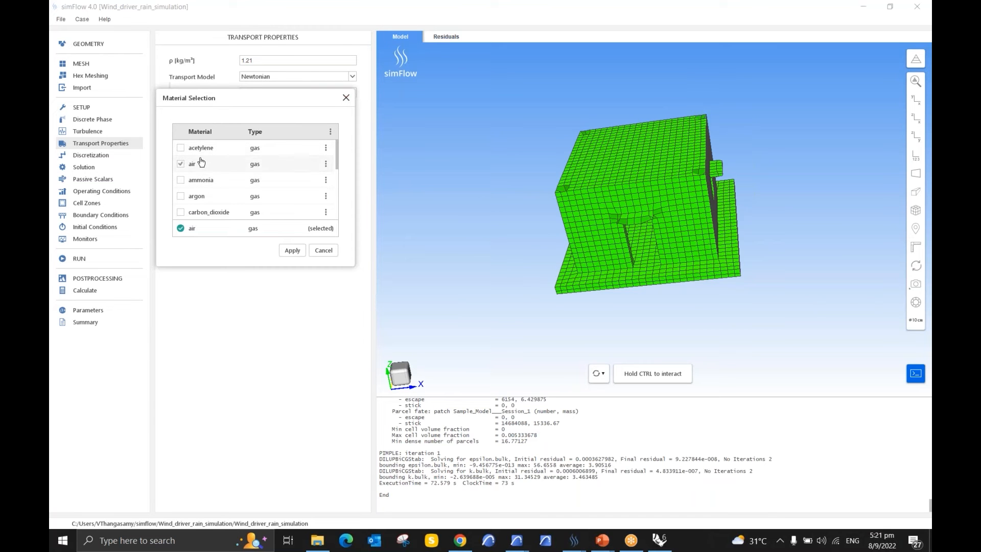
{"action": "left_click", "coordinate": [346, 98]}
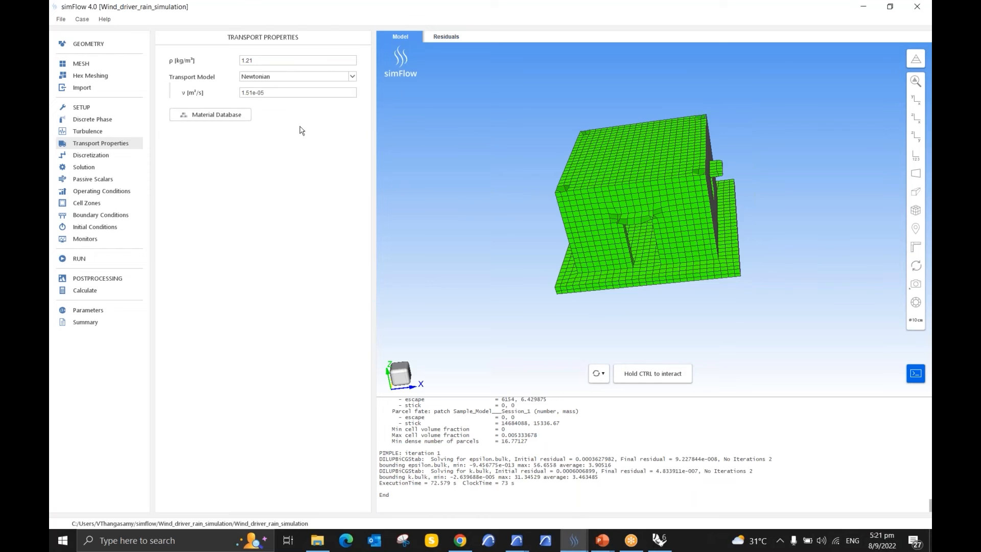
Step: Review the PIMPLE solution controls and point out the gravitational acceleration components in the operating conditions
{"action": "left_click", "coordinate": [84, 170]}
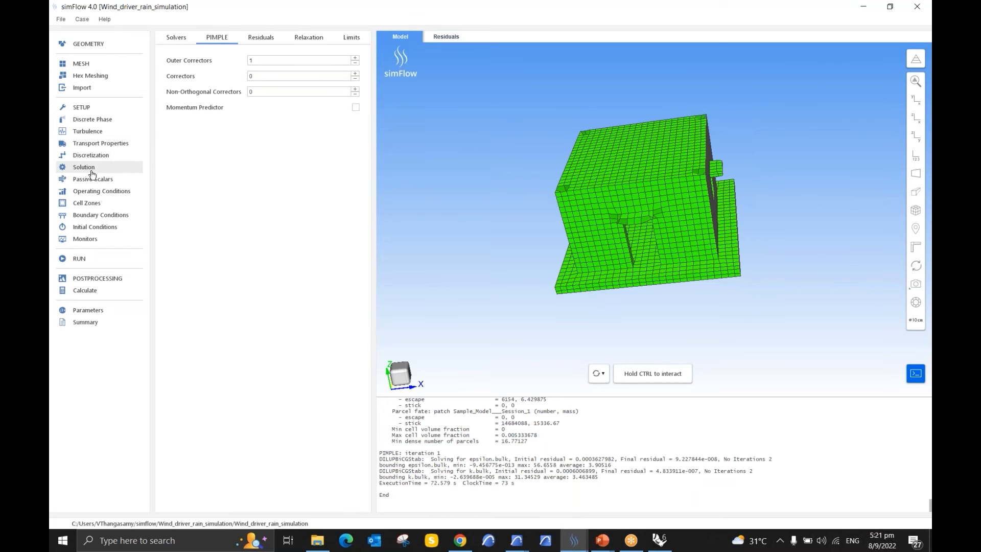
{"action": "mouse_move", "coordinate": [262, 79]}
{"action": "left_mouse_down"}
{"action": "mouse_move", "coordinate": [240, 86]}
{"action": "mouse_move", "coordinate": [245, 94]}
{"action": "mouse_move", "coordinate": [243, 76]}
{"action": "left_mouse_up"}
{"action": "left_click", "coordinate": [110, 194]}
{"action": "double_click", "coordinate": [313, 80]}
{"action": "double_click", "coordinate": [341, 79]}
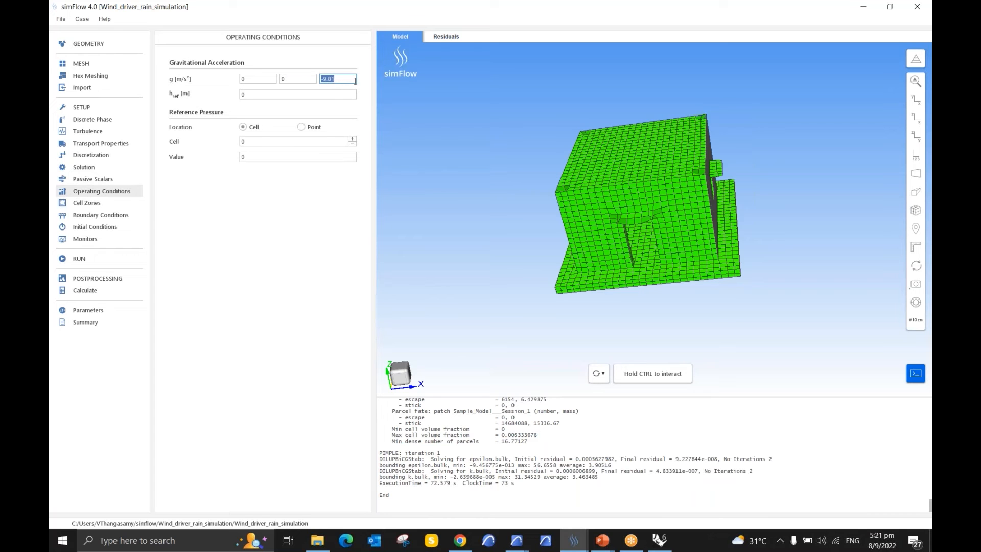
Step: Review the inlet boundary condition, showing its available boundary types and its particle interaction
{"action": "left_click", "coordinate": [100, 216]}
{"action": "left_click", "coordinate": [253, 97]}
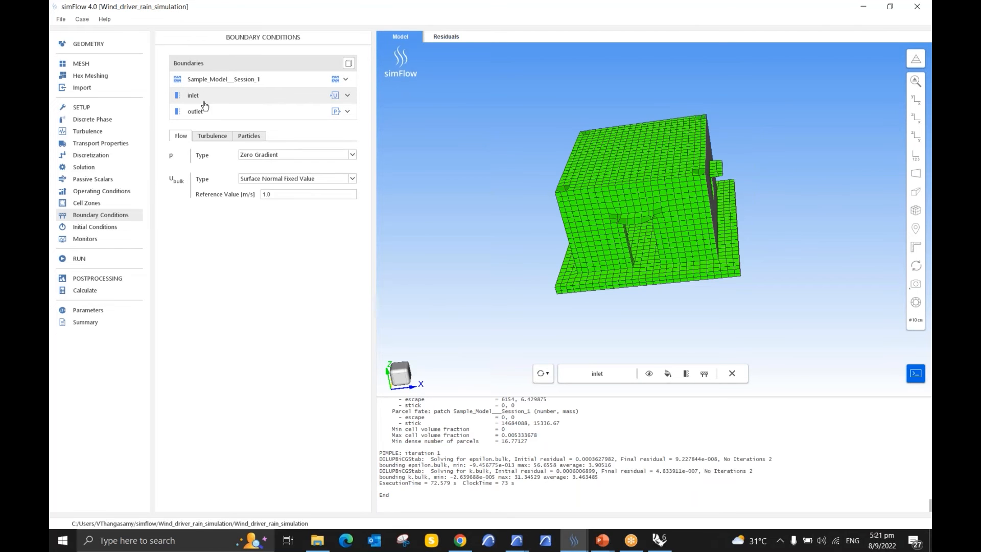
{"action": "left_click", "coordinate": [347, 96]}
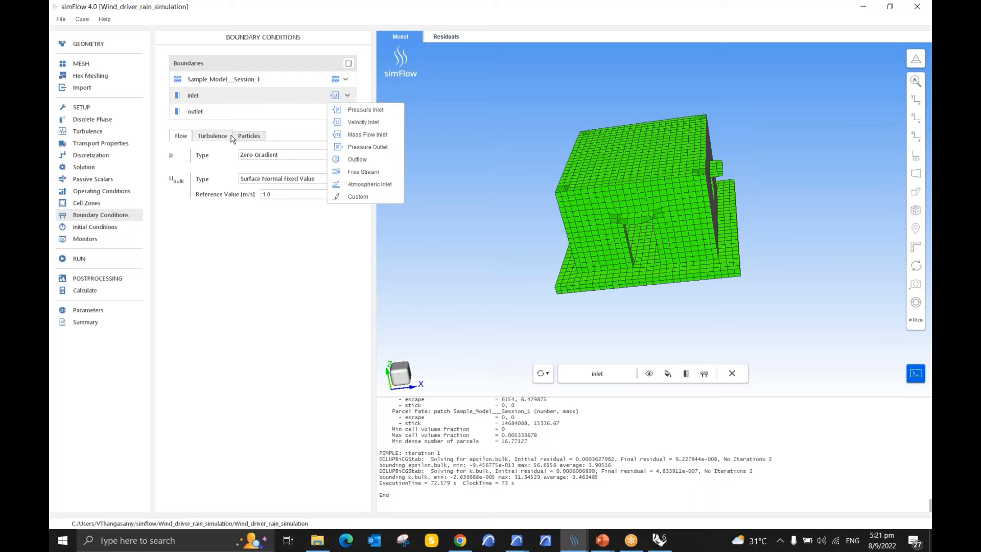
{"action": "key", "text": "ctrl"}
{"action": "left_click", "coordinate": [244, 137]}
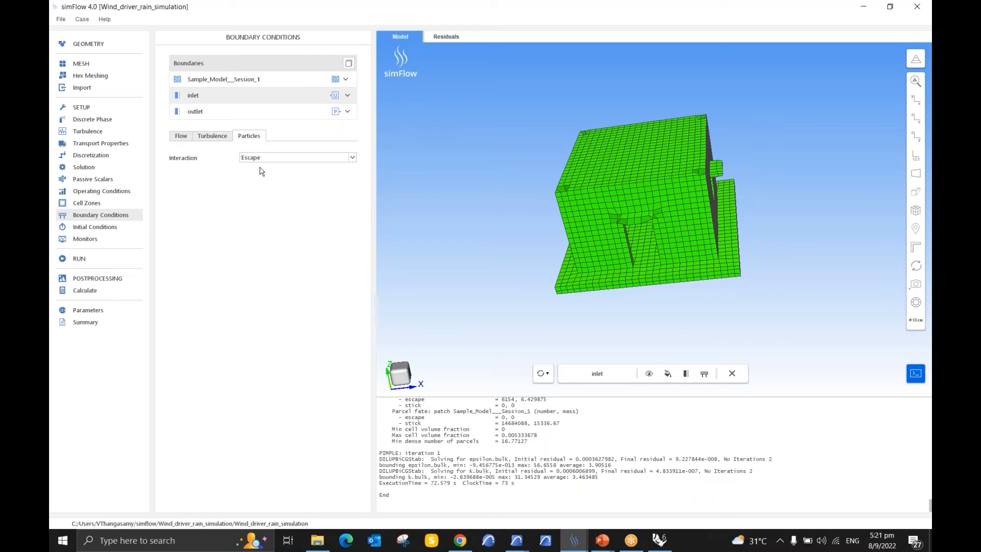
Step: Check the outlet's particle interaction and show the Stick interaction option on the Sample_Model__Session_1 boundary
{"action": "left_click", "coordinate": [234, 113]}
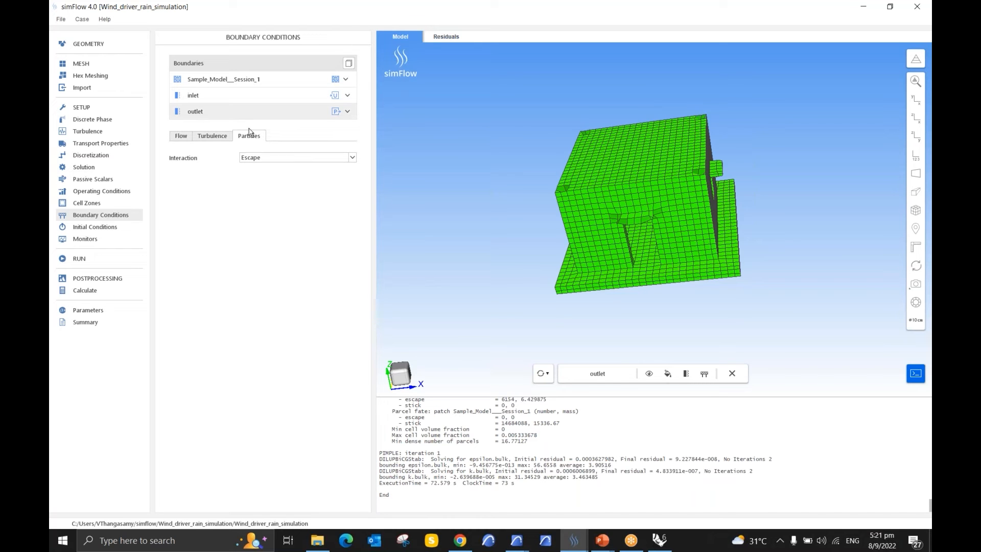
{"action": "left_click", "coordinate": [237, 82]}
{"action": "left_click", "coordinate": [257, 162]}
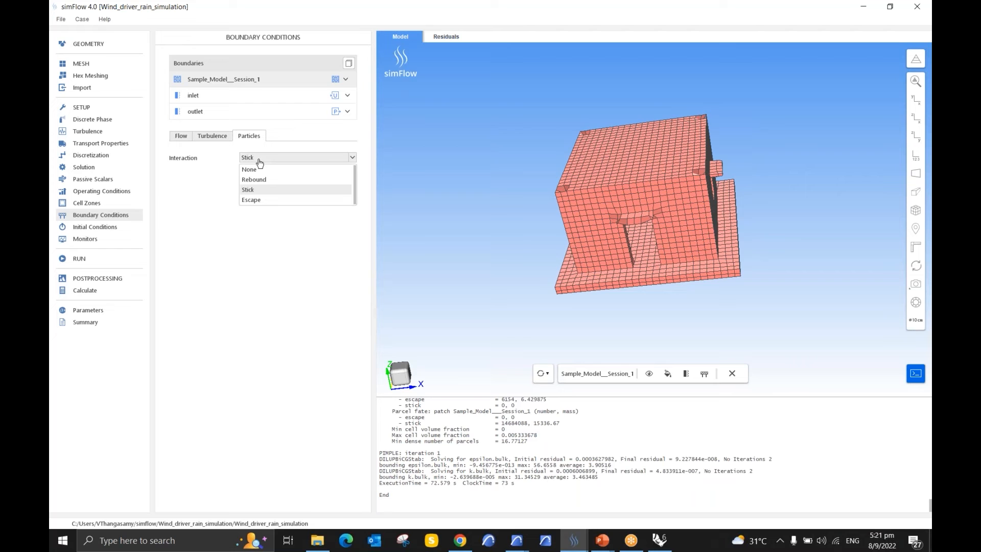
{"action": "left_click", "coordinate": [257, 191]}
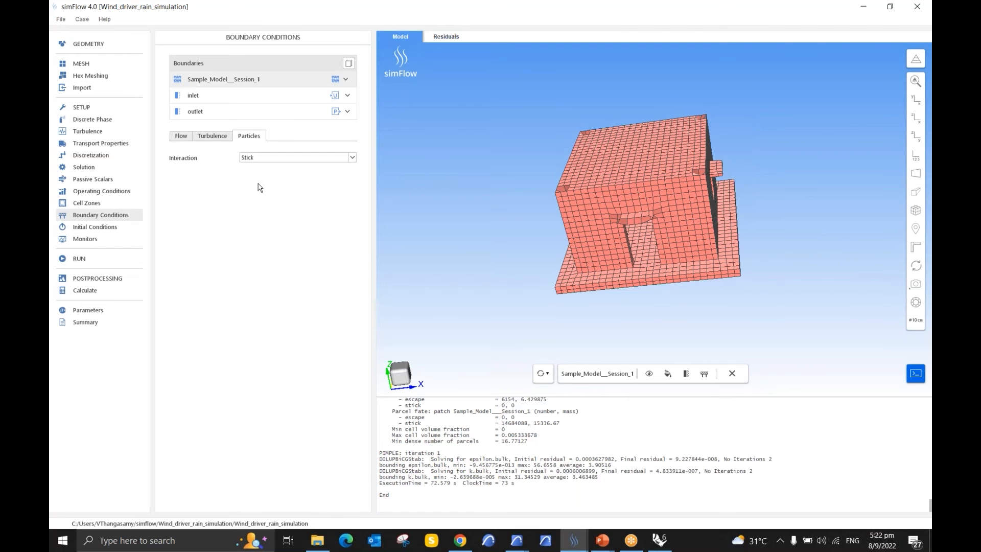
Step: Review the initial conditions, pointing out the option to map existing results from the Wind_Simulation case
{"action": "left_click", "coordinate": [109, 231]}
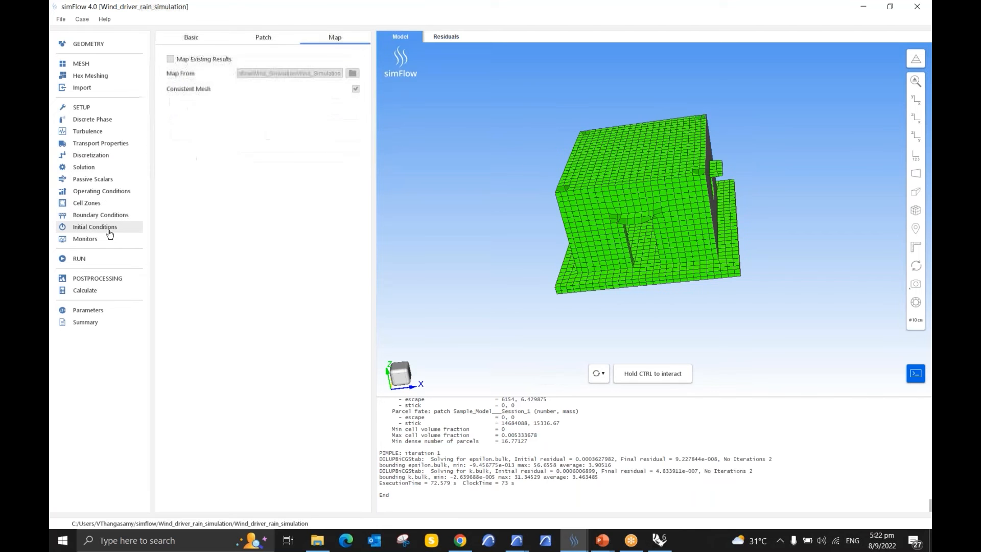
{"action": "left_click", "coordinate": [188, 41]}
{"action": "left_click", "coordinate": [334, 38]}
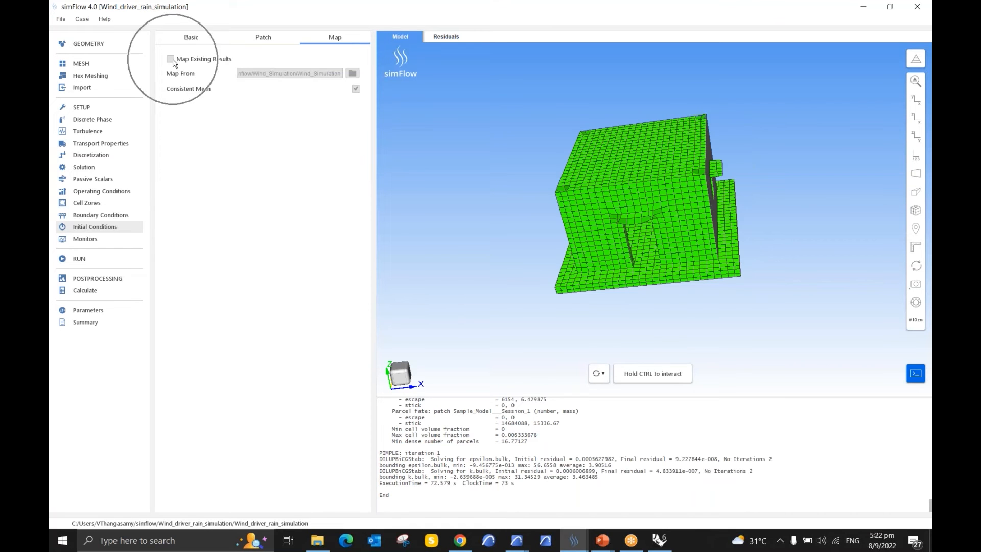
{"action": "key", "text": "ctrl"}
{"action": "key", "text": "ctrl"}
{"action": "key", "text": "ctrl"}
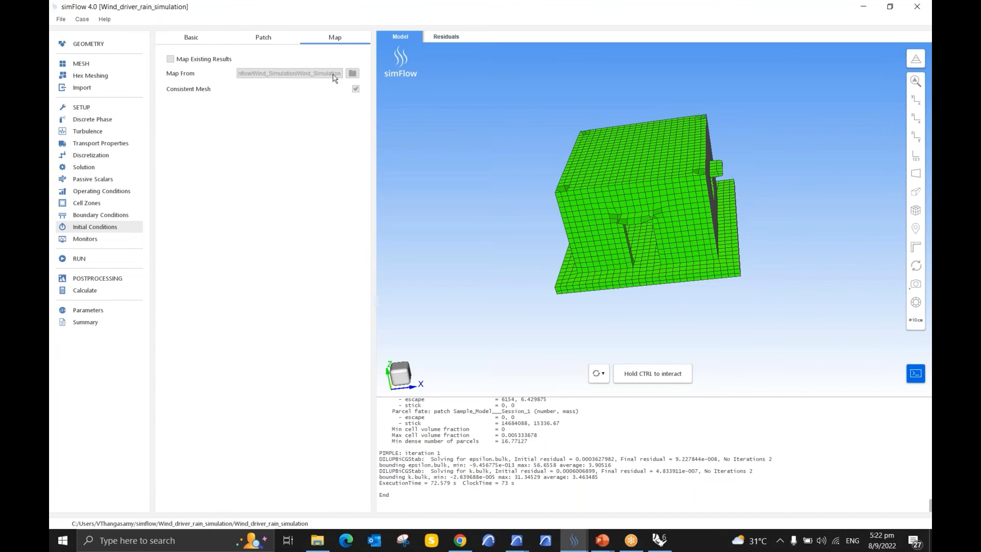
{"action": "key", "text": "ctrl"}
{"action": "key", "text": "ctrl"}
{"action": "key", "text": "ctrl"}
Step: Open the run settings of the rain case and point out the simulation start control and the simulation time
{"action": "left_click", "coordinate": [89, 265]}
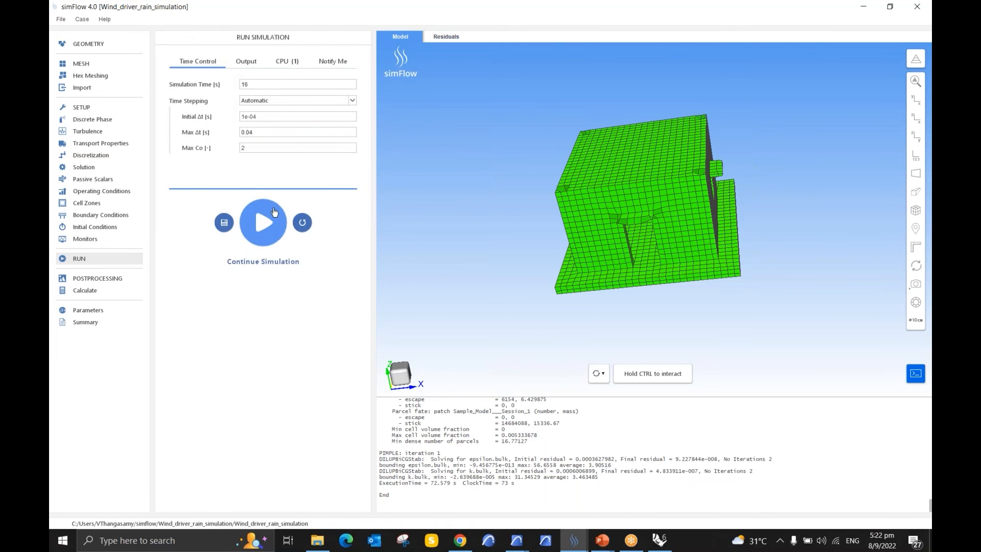
{"action": "left_click", "coordinate": [265, 227]}
{"action": "left_click", "coordinate": [246, 85]}
{"action": "double_click", "coordinate": [237, 85]}
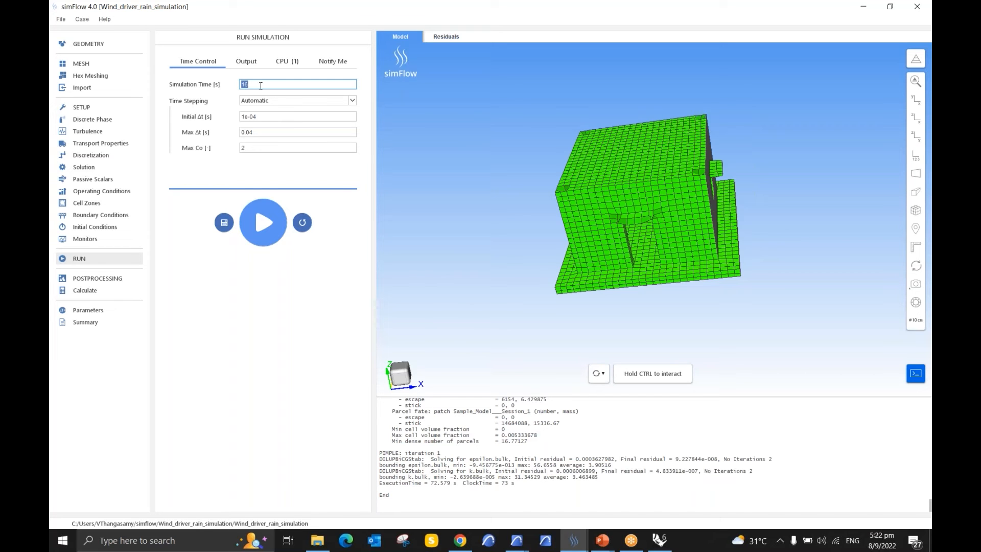
Step: Compare the duration of injector_1 with the simulation time in the run settings
{"action": "left_click", "coordinate": [93, 122]}
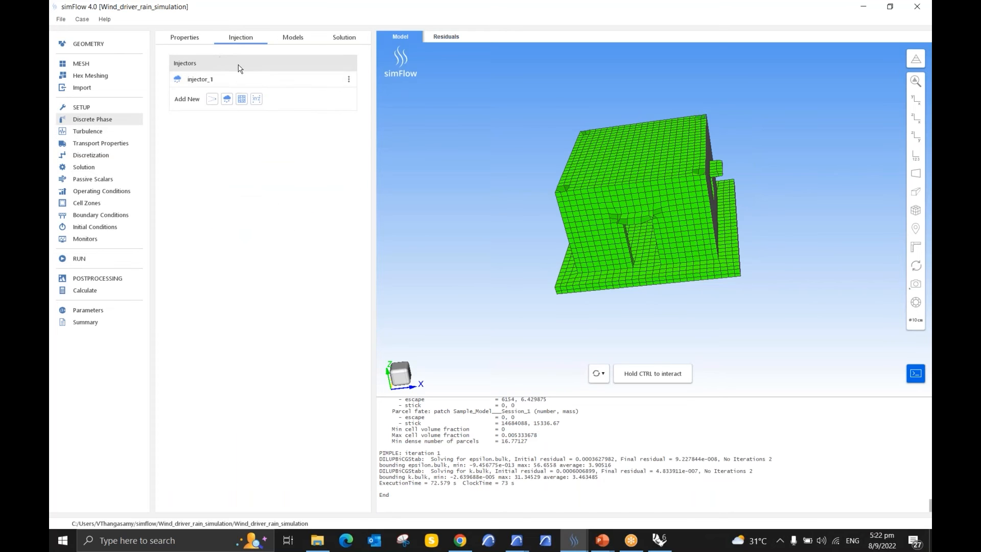
{"action": "left_click", "coordinate": [264, 78]}
{"action": "double_click", "coordinate": [240, 172]}
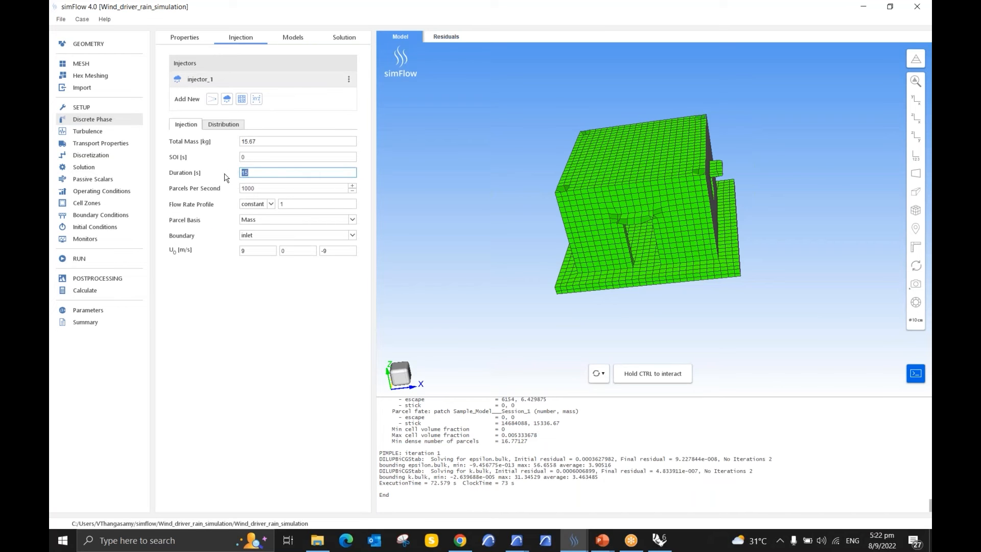
{"action": "left_click", "coordinate": [93, 260]}
{"action": "left_click", "coordinate": [262, 86]}
{"action": "double_click", "coordinate": [263, 85]}
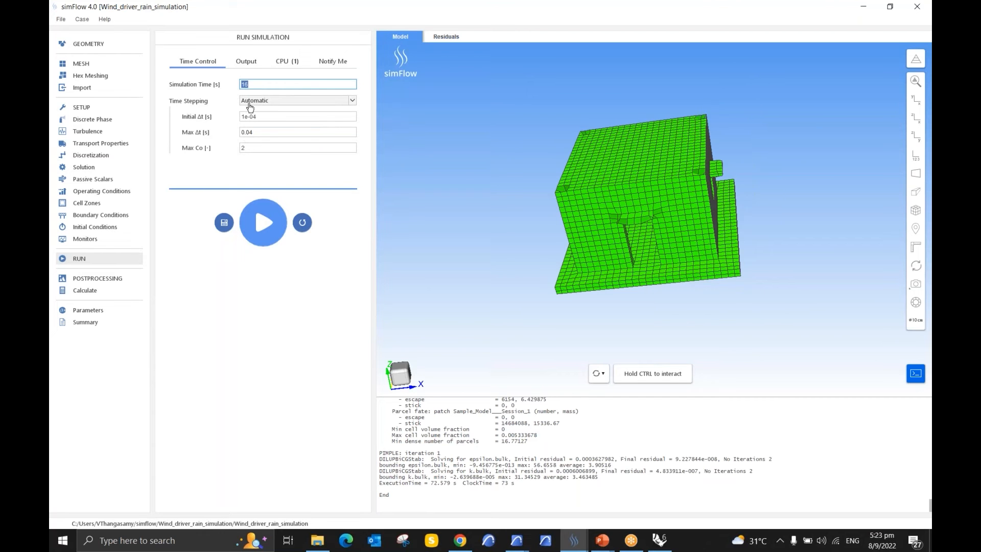
Step: Show the result output interval and display the residuals plot of the rain simulation
{"action": "left_click", "coordinate": [253, 64]}
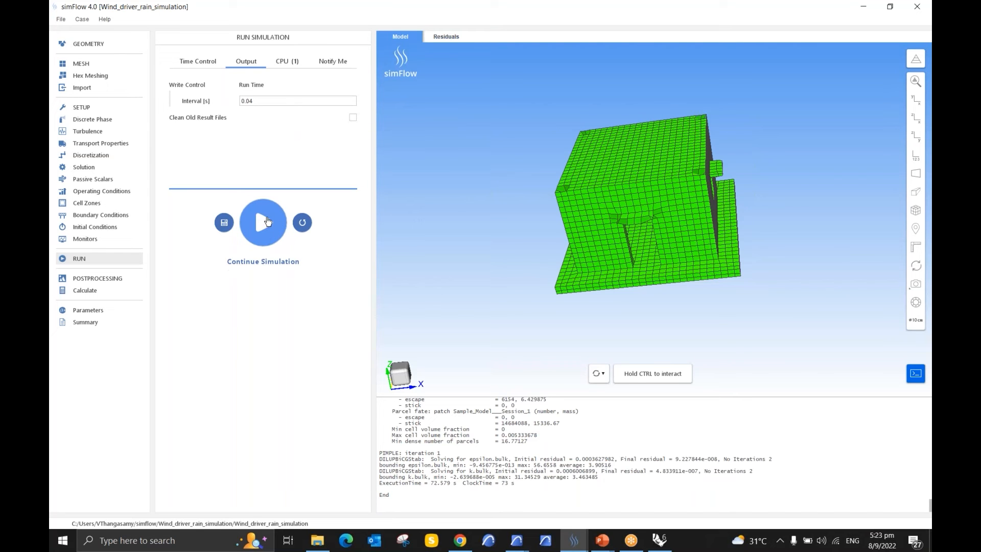
{"action": "left_click", "coordinate": [447, 37]}
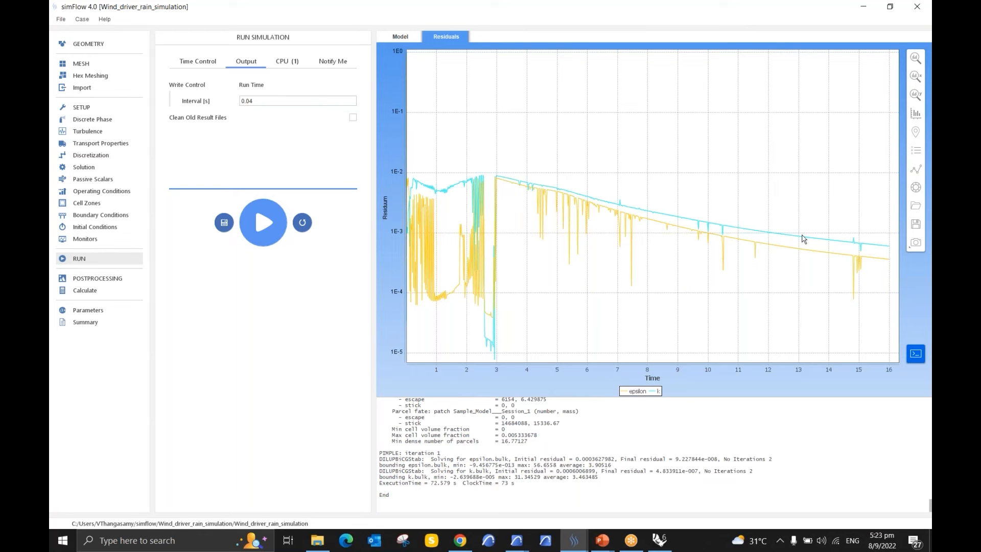
Step: Open the rain simulation results in ParaView for postprocessing and load the case
{"action": "left_click", "coordinate": [96, 278]}
{"action": "left_click", "coordinate": [327, 64]}
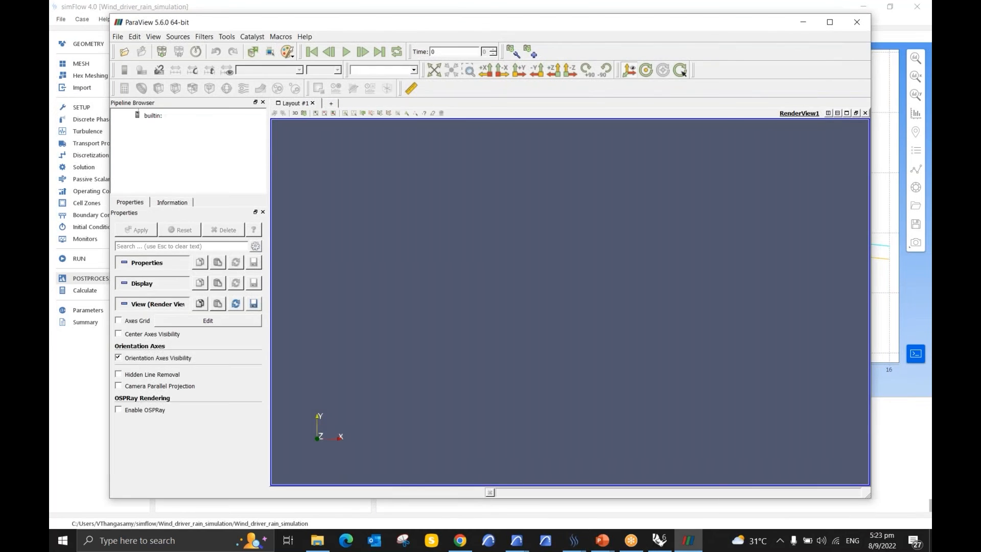
{"action": "left_click", "coordinate": [136, 230]}
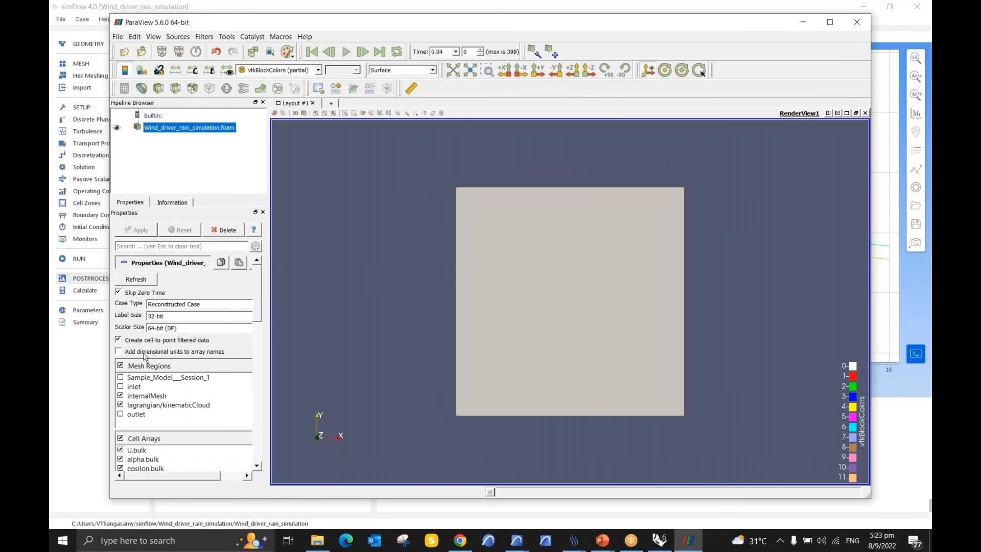
Step: Include the zero time step and display the Sample_Model__Session_1 region instead of internalMesh in the loaded case
{"action": "left_click", "coordinate": [119, 294]}
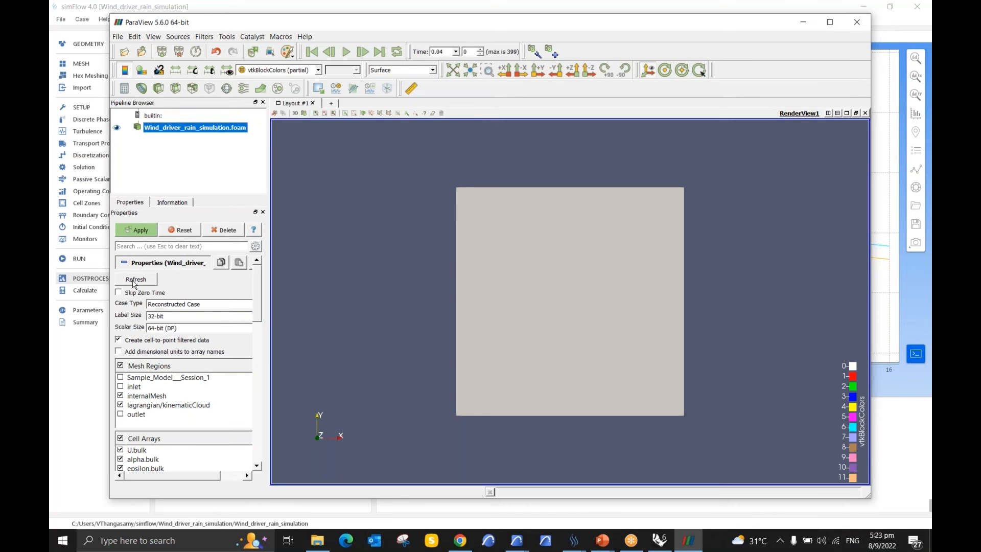
{"action": "left_click", "coordinate": [121, 378]}
{"action": "left_click", "coordinate": [121, 397]}
{"action": "left_click", "coordinate": [142, 231]}
{"action": "left_click_drag", "start_coordinate": [465, 366], "coordinate": [401, 228]}
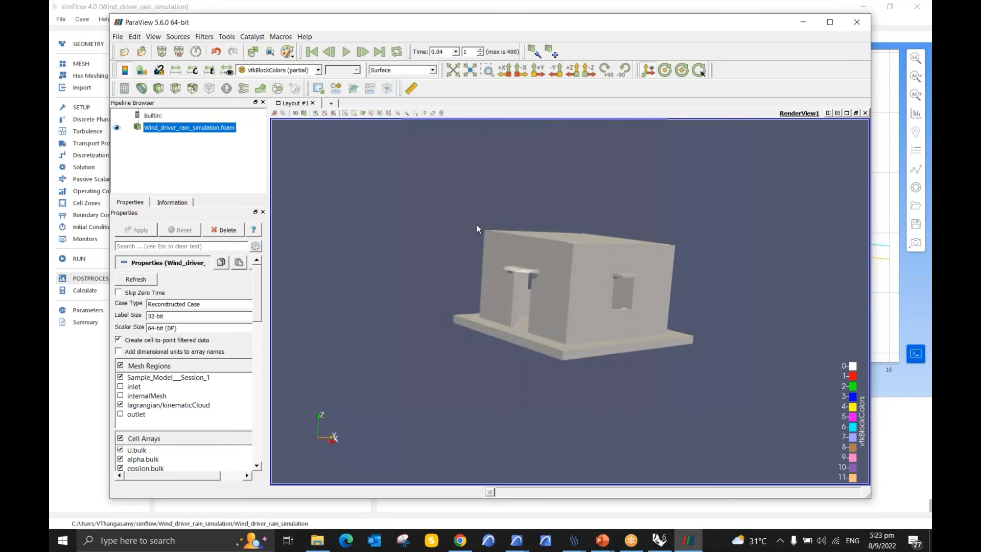
Step: Colour the loaded rain case by the active (partial) point array
{"action": "key", "text": "alt+Tab"}
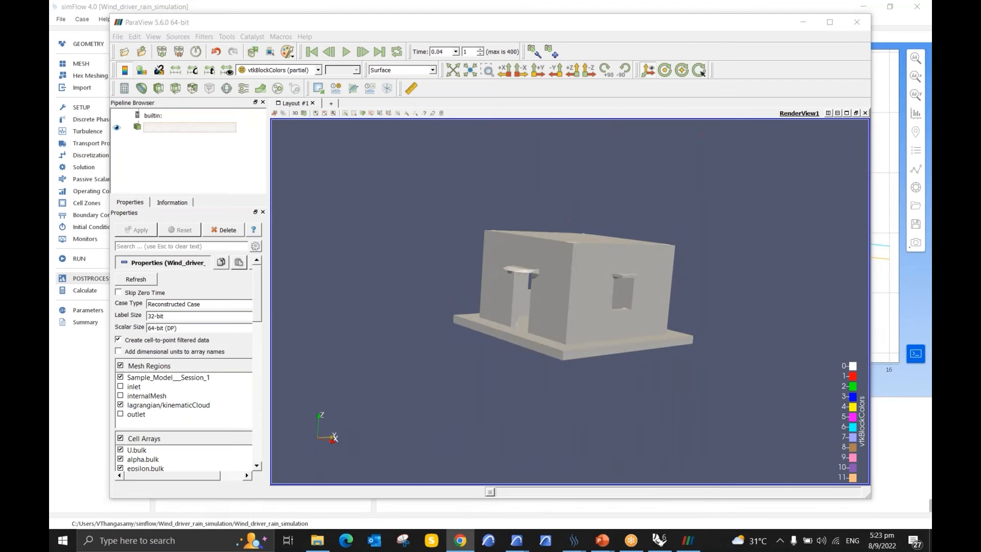
{"action": "left_click_drag", "start_coordinate": [513, 293], "coordinate": [493, 290]}
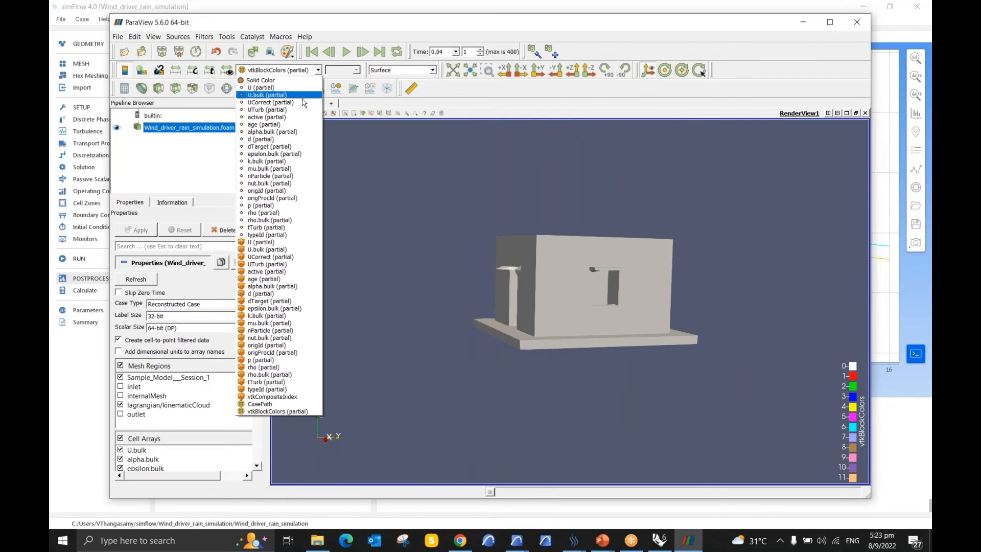
{"action": "left_click", "coordinate": [285, 118]}
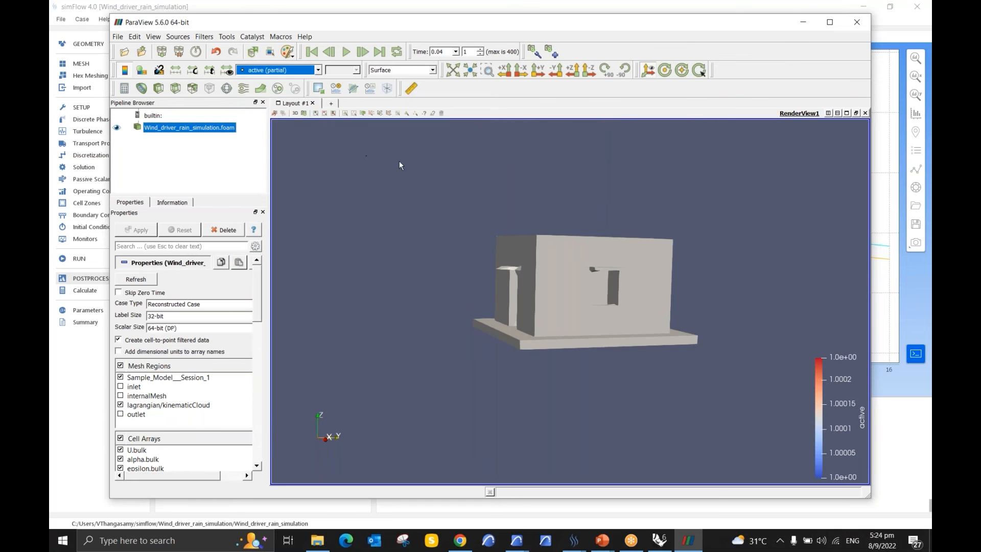
Step: Edit the active array's colour map and set the colour of its lowest value to light grey-green #c2cfc1
{"action": "left_click_drag", "start_coordinate": [557, 289], "coordinate": [523, 284]}
{"action": "scroll", "coordinate": [158, 347], "scroll_direction": "down", "scroll_amount": 10}
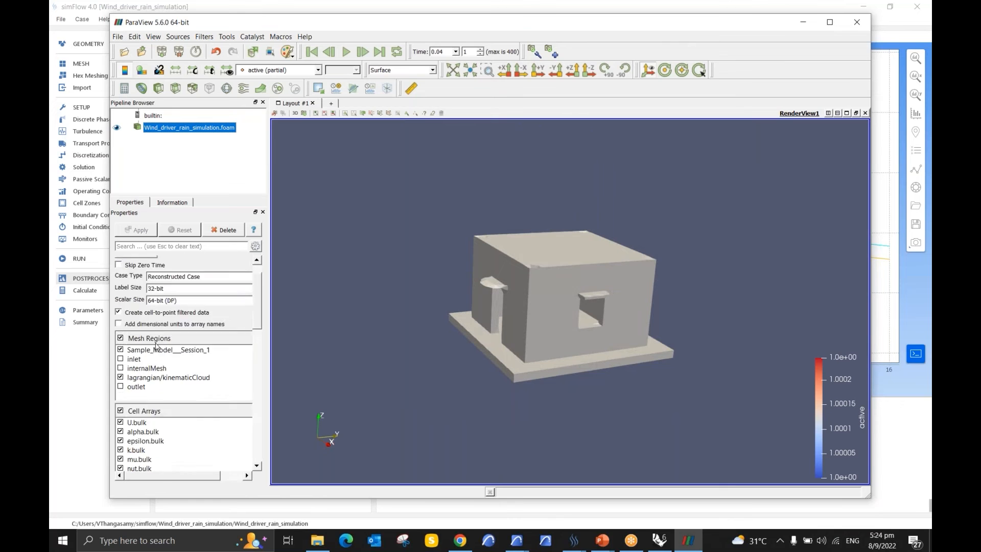
{"action": "scroll", "coordinate": [158, 348], "scroll_direction": "down", "scroll_amount": 3}
{"action": "left_click", "coordinate": [147, 423]}
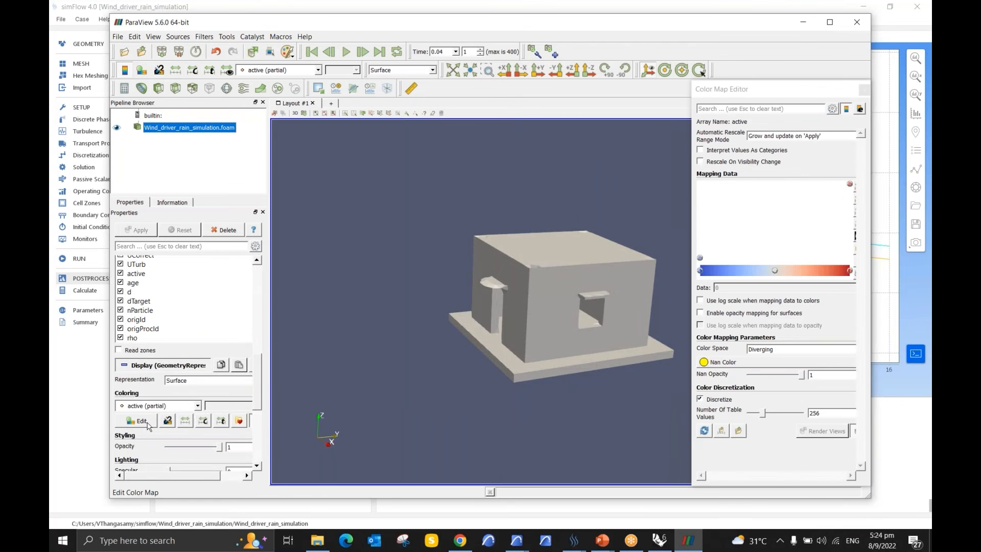
{"action": "double_click", "coordinate": [700, 272]}
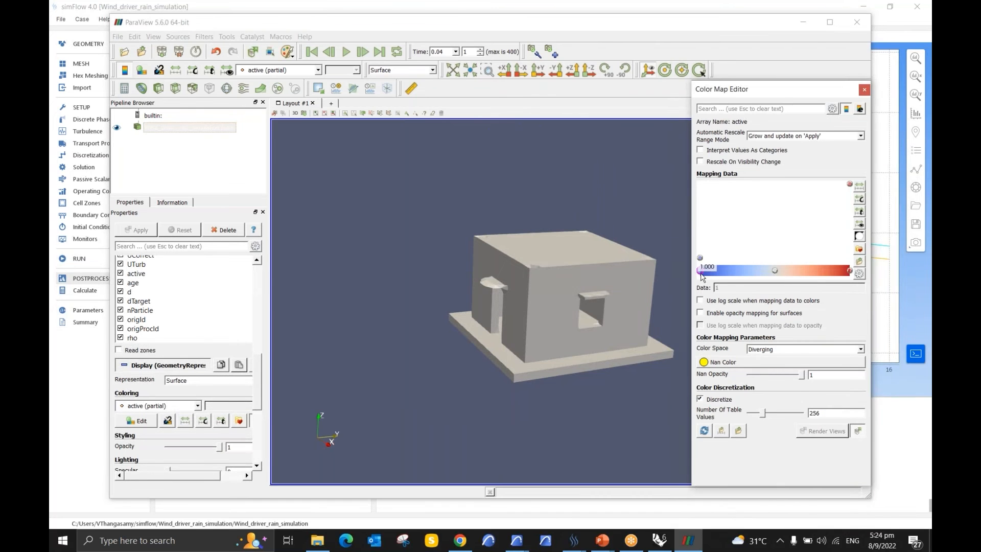
{"action": "left_click", "coordinate": [826, 289]}
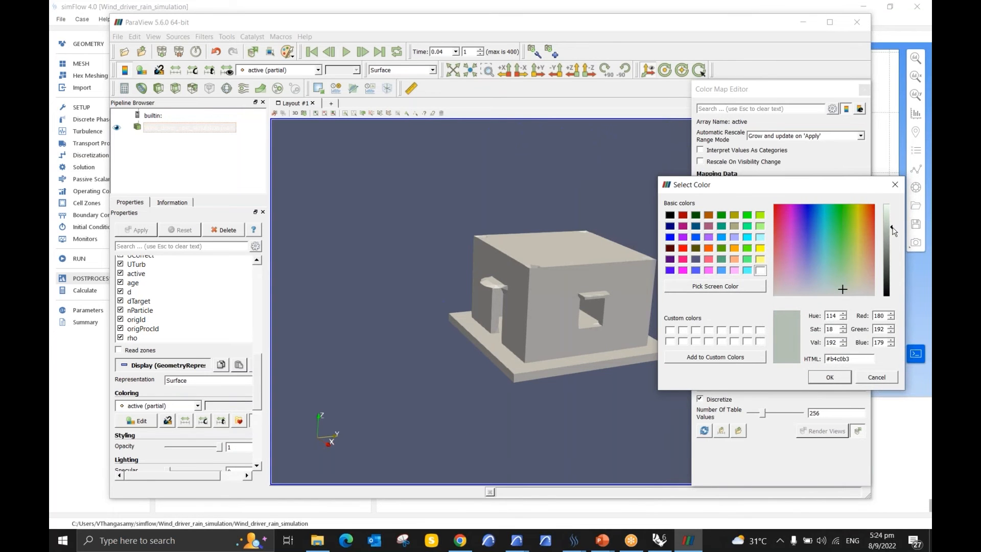
{"action": "left_click_drag", "start_coordinate": [893, 226], "coordinate": [893, 222]}
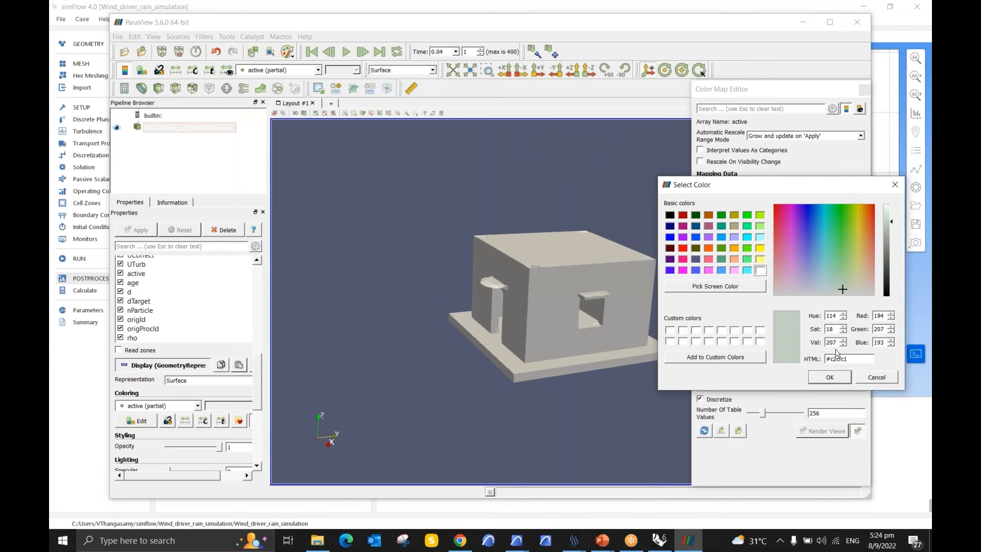
{"action": "left_click", "coordinate": [830, 377]}
Step: Enable OSPRay rendering for the view and close the colour map editor
{"action": "scroll", "coordinate": [153, 379], "scroll_direction": "down", "scroll_amount": 5}
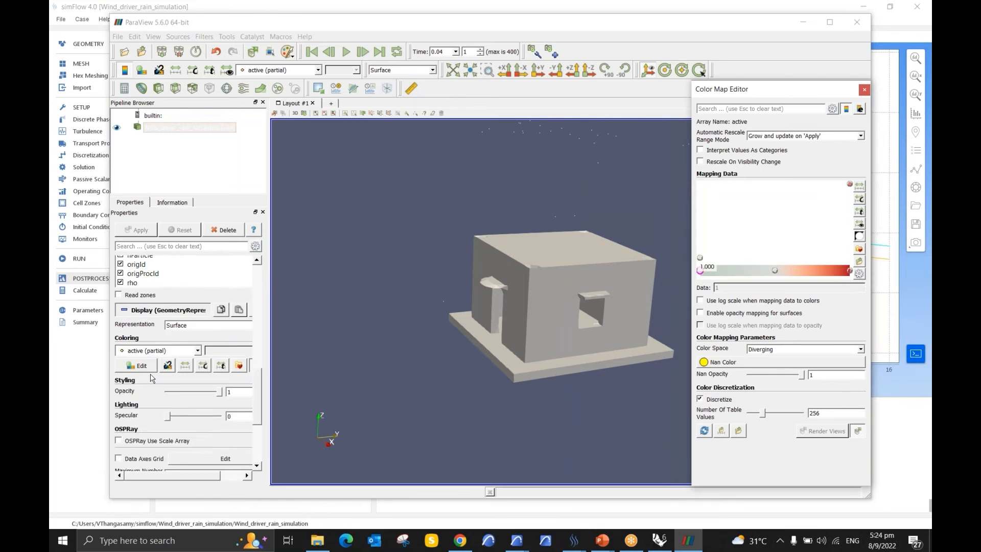
{"action": "left_click", "coordinate": [119, 462]}
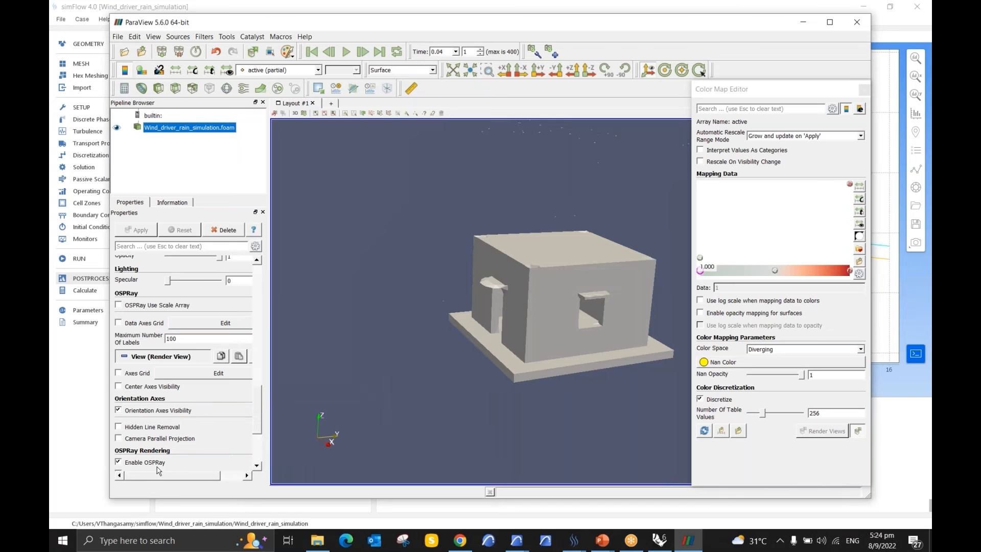
{"action": "left_click", "coordinate": [864, 91]}
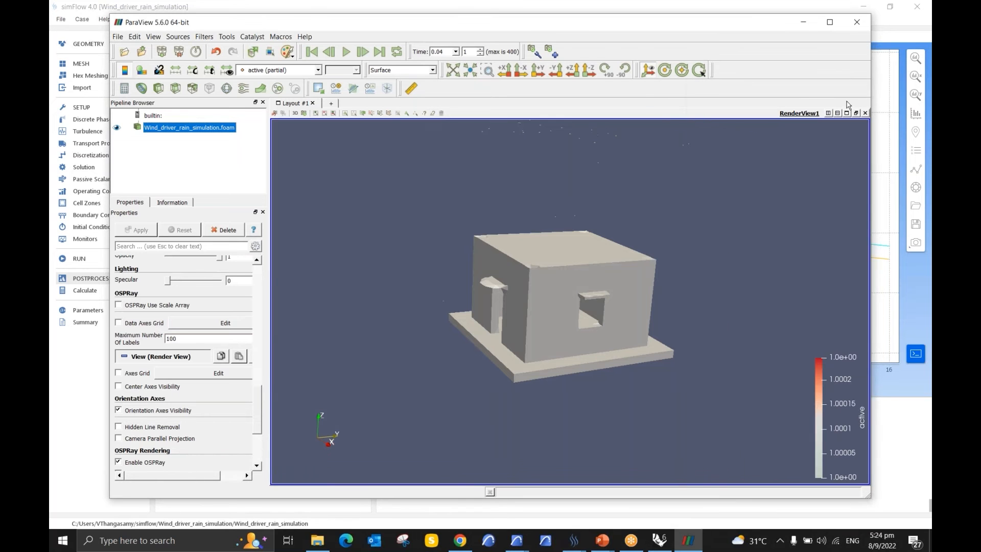
Step: Play the rain animation through the time steps and examine the particles landing on the building's roof up close
{"action": "left_click_drag", "start_coordinate": [479, 280], "coordinate": [508, 301]}
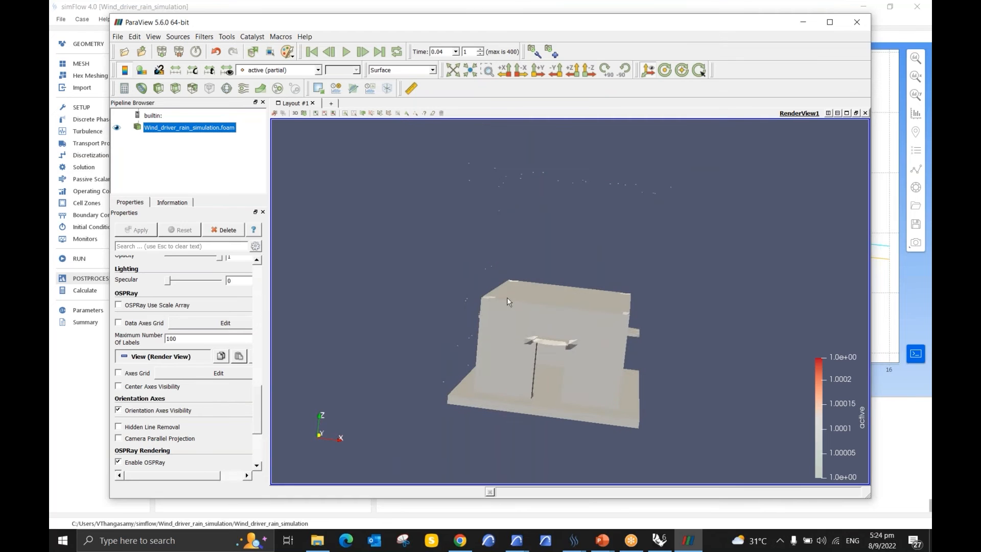
{"action": "left_click", "coordinate": [346, 58]}
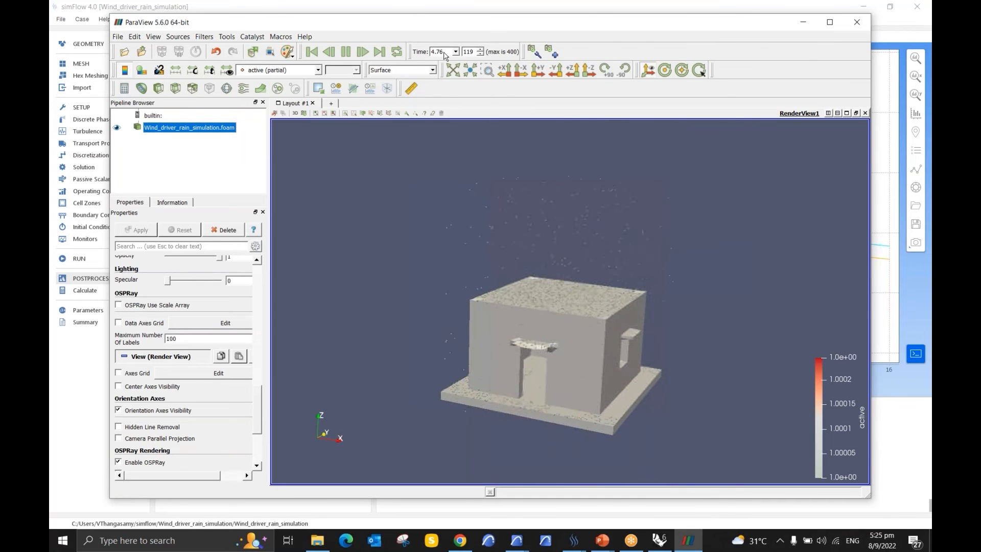
{"action": "scroll", "coordinate": [476, 418], "scroll_direction": "up", "scroll_amount": 5}
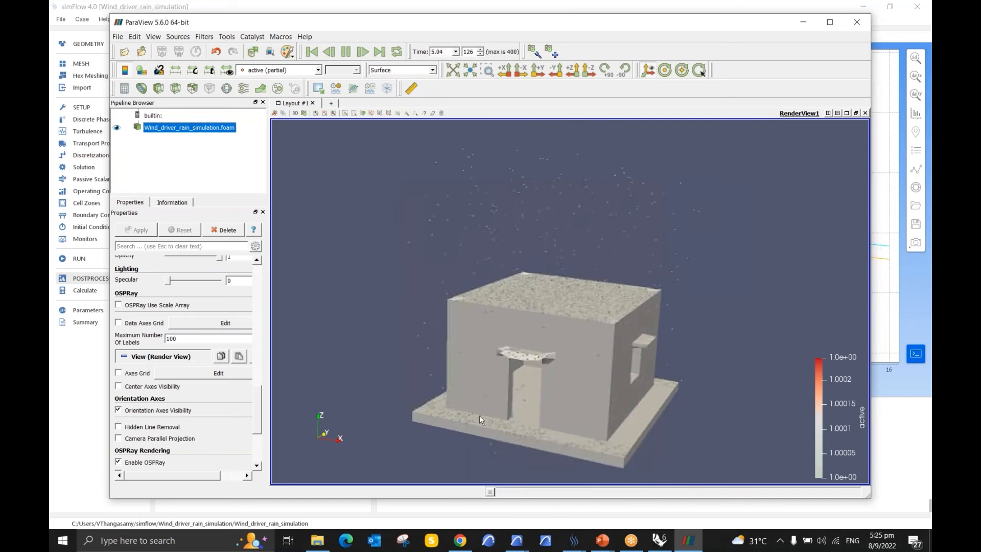
{"action": "scroll", "coordinate": [517, 317], "scroll_direction": "up", "scroll_amount": 8}
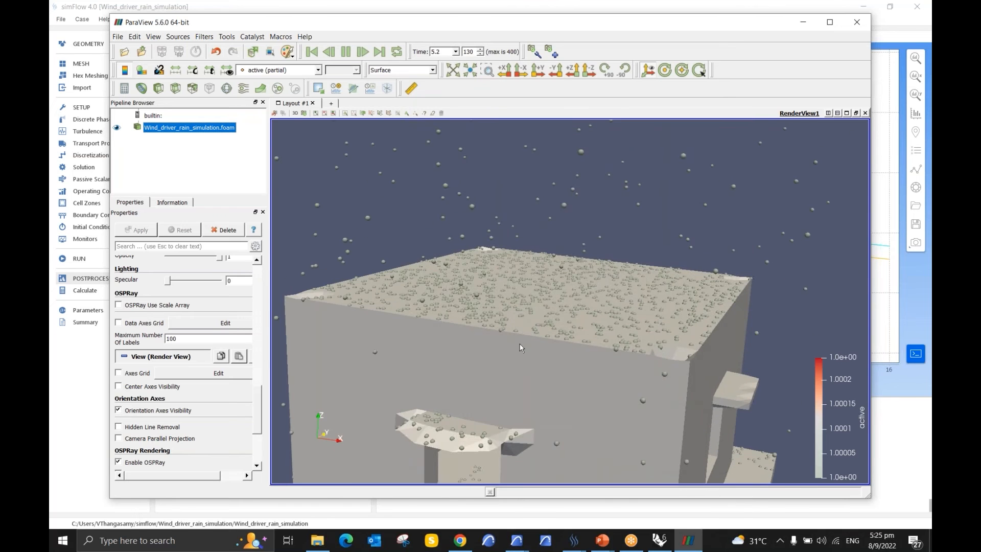
{"action": "scroll", "coordinate": [519, 349], "scroll_direction": "up", "scroll_amount": 2}
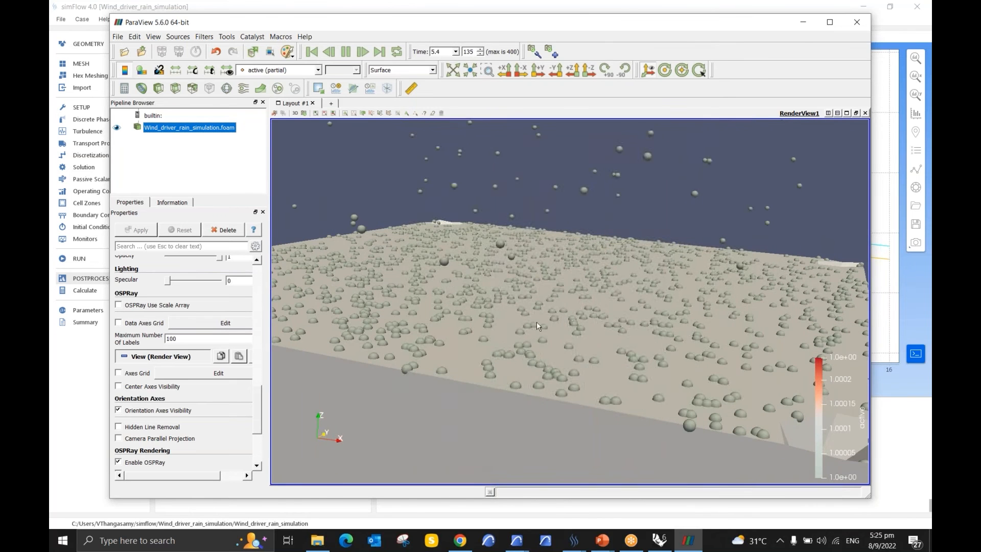
{"action": "scroll", "coordinate": [634, 281], "scroll_direction": "down", "scroll_amount": 3}
{"action": "scroll", "coordinate": [667, 240], "scroll_direction": "down", "scroll_amount": 10}
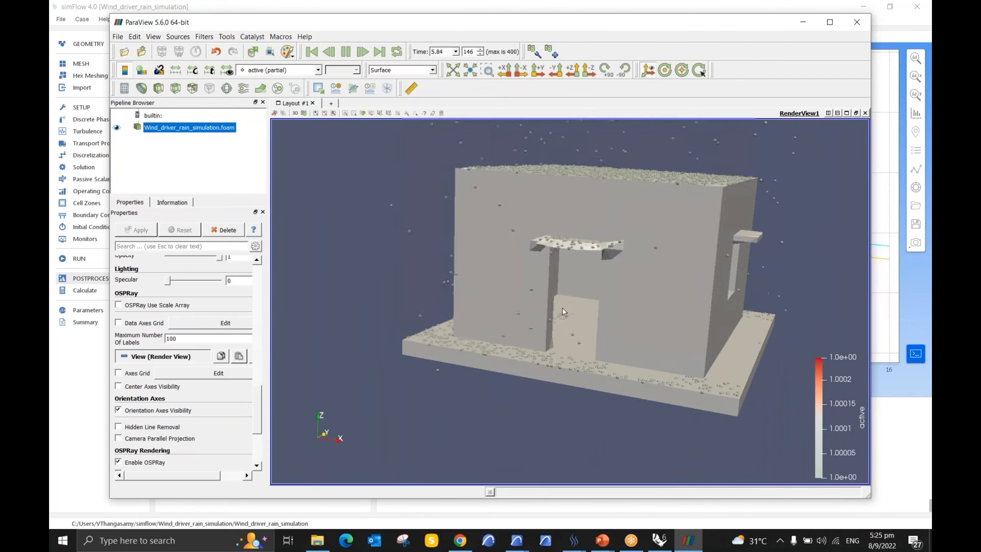
Step: Examine the raindrops entering through the doorway and the window opening inside the building while the animation plays
{"action": "scroll", "coordinate": [562, 308], "scroll_direction": "up", "scroll_amount": 5}
{"action": "scroll", "coordinate": [550, 329], "scroll_direction": "up", "scroll_amount": 8}
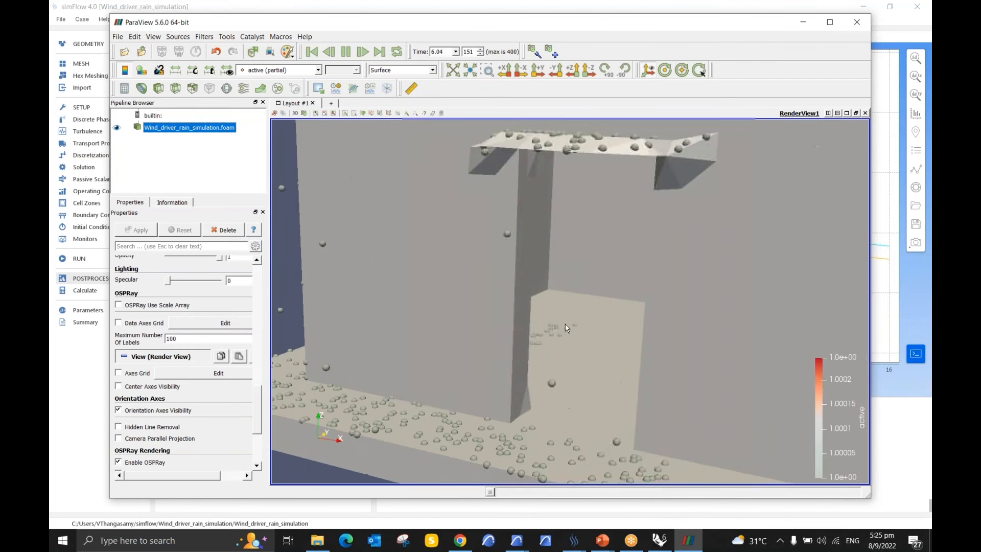
{"action": "scroll", "coordinate": [563, 324], "scroll_direction": "up", "scroll_amount": 2}
{"action": "left_click_drag", "start_coordinate": [562, 324], "coordinate": [457, 358]}
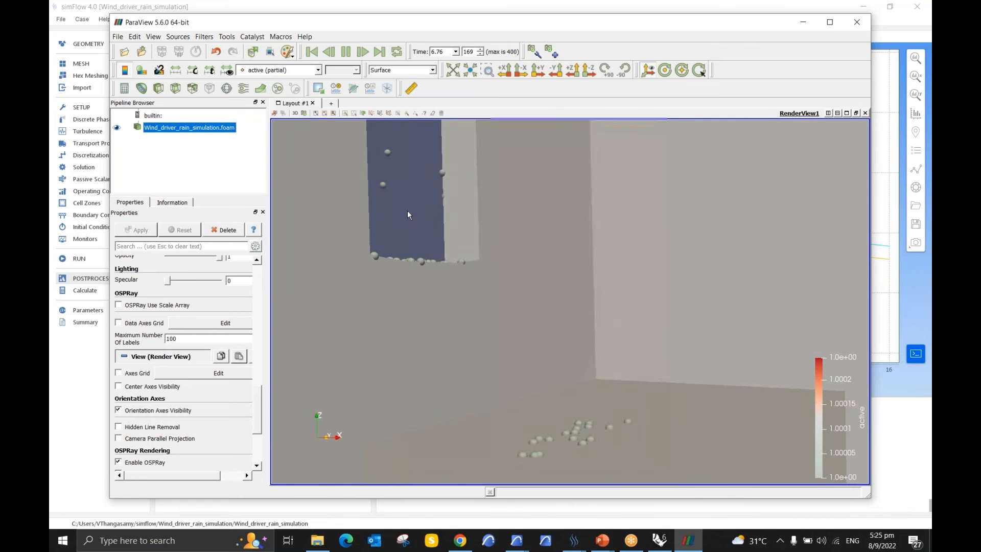
{"action": "left_click_drag", "start_coordinate": [412, 234], "coordinate": [442, 200]}
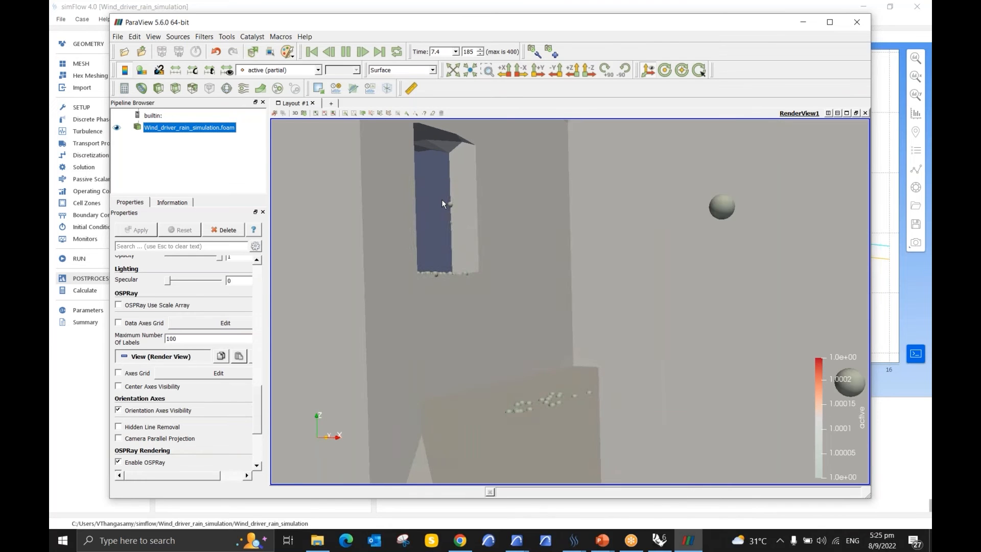
{"action": "scroll", "coordinate": [475, 253], "scroll_direction": "down", "scroll_amount": 4}
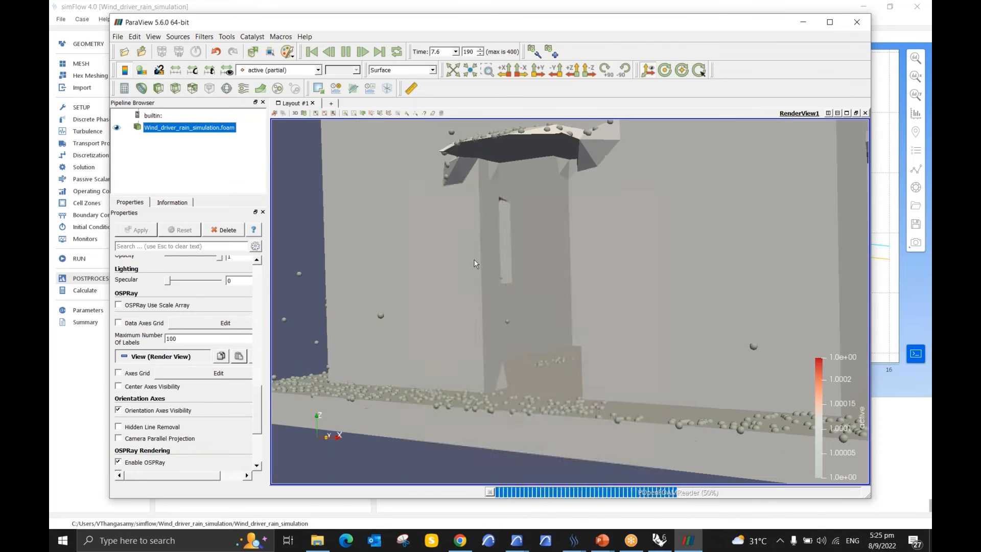
{"action": "scroll", "coordinate": [475, 264], "scroll_direction": "down", "scroll_amount": 5}
Step: Examine the rain falling around the whole building from other sides until the animation reaches its last time step
{"action": "left_click_drag", "start_coordinate": [509, 397], "coordinate": [796, 153]}
{"action": "middle_click_drag", "start_coordinate": [456, 297], "coordinate": [416, 258]}
{"action": "left_click_drag", "start_coordinate": [667, 293], "coordinate": [559, 268]}
{"action": "middle_click_drag", "start_coordinate": [559, 268], "coordinate": [573, 338]}
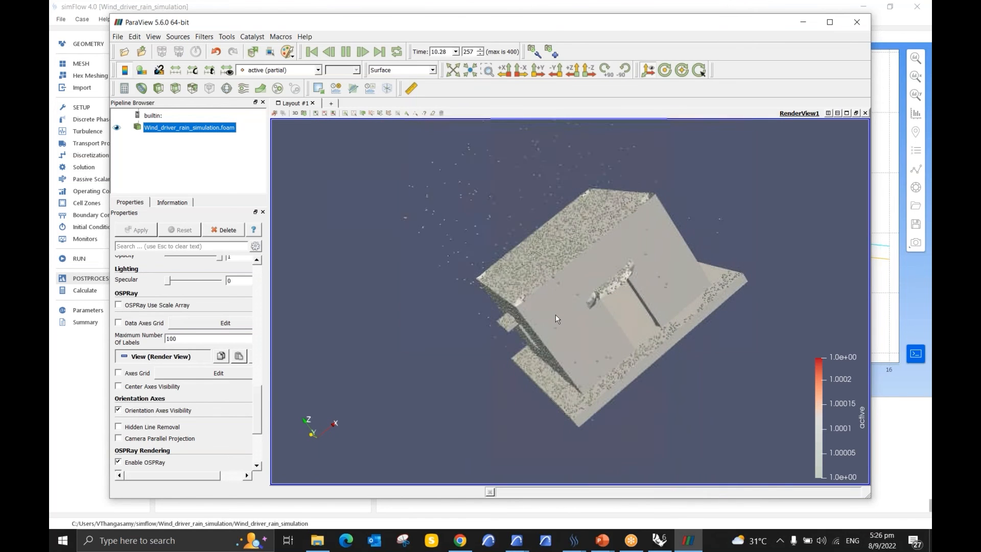
{"action": "middle_click_drag", "start_coordinate": [603, 257], "coordinate": [593, 317]}
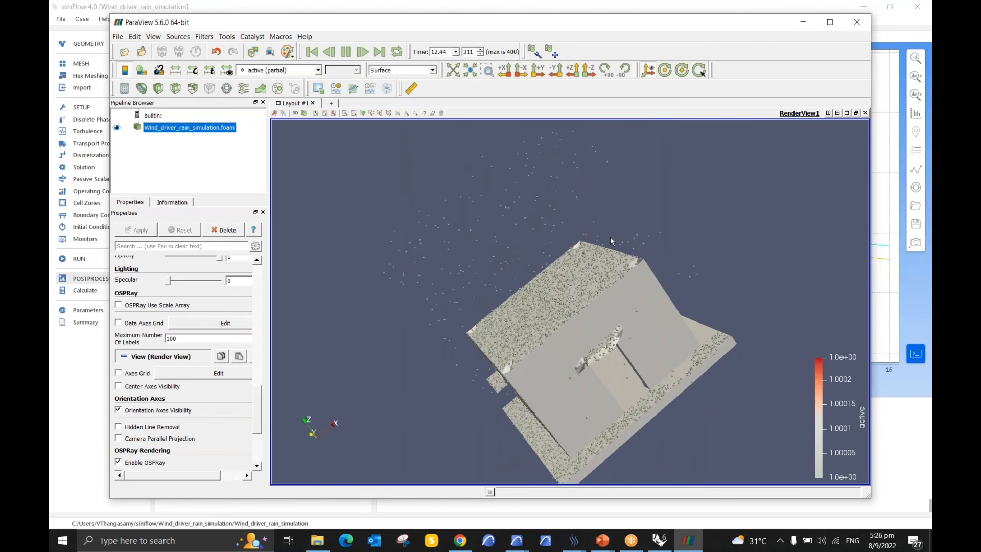
{"action": "middle_click_drag", "start_coordinate": [589, 253], "coordinate": [558, 222]}
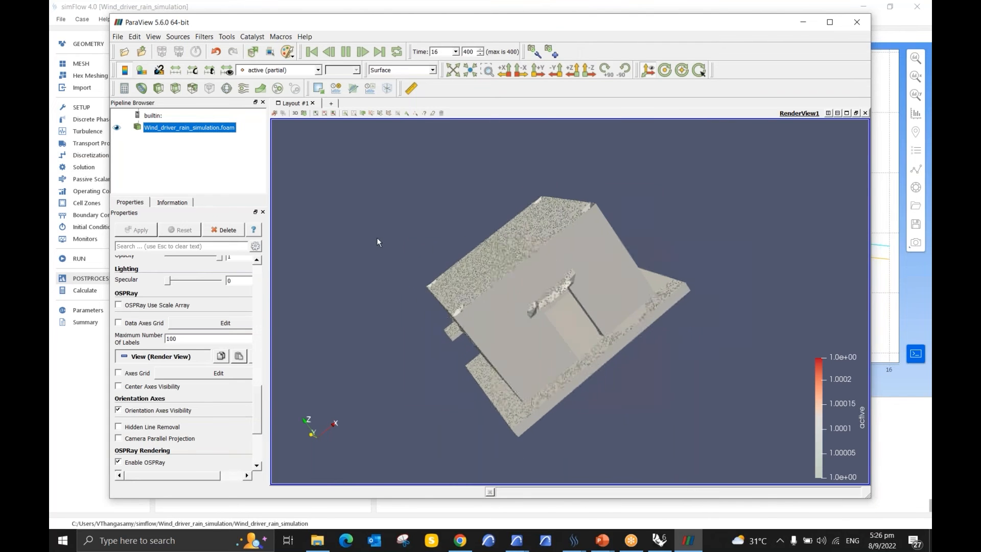
Step: Examine the particles at the final time step on the door canopy, the base slab and the wall with the window
{"action": "scroll", "coordinate": [390, 338], "scroll_direction": "up", "scroll_amount": 3}
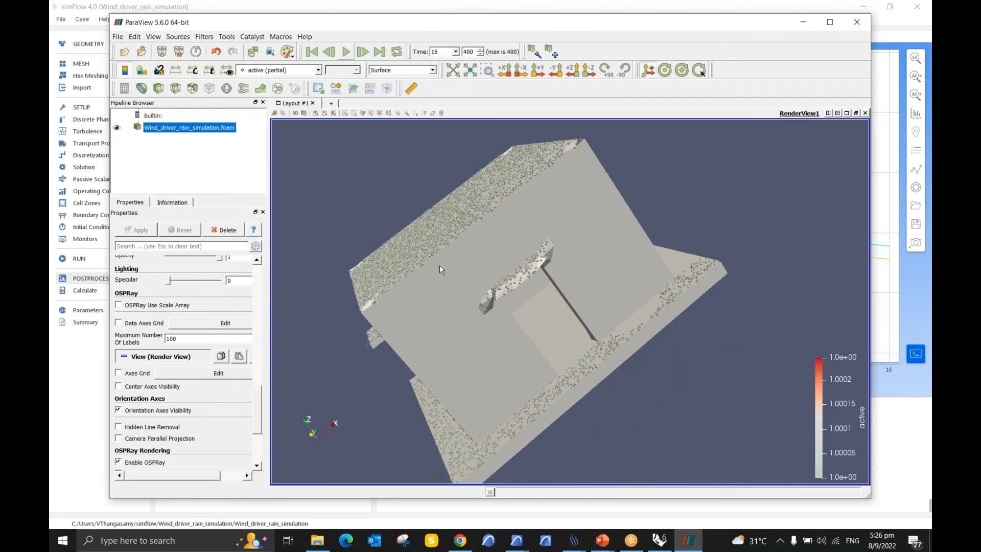
{"action": "scroll", "coordinate": [460, 263], "scroll_direction": "up", "scroll_amount": 2}
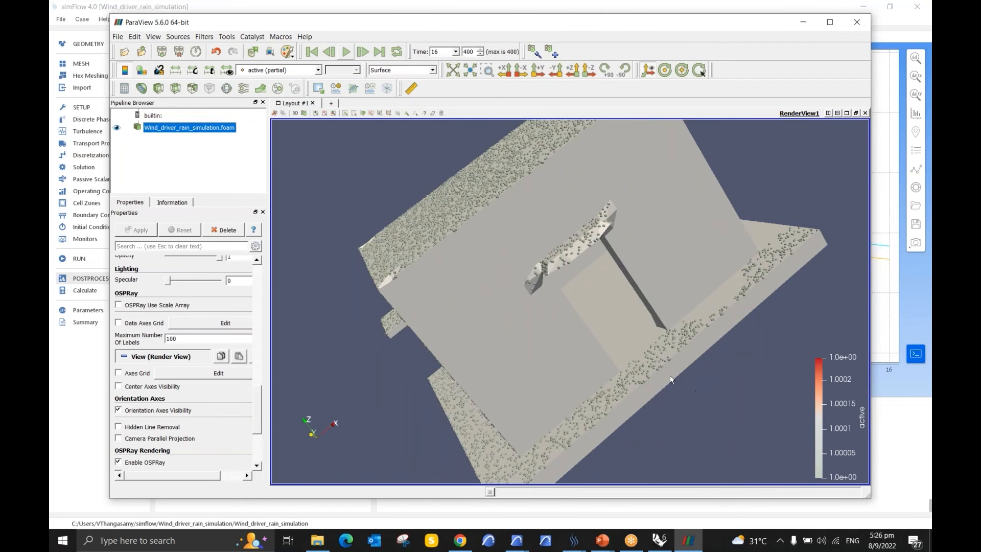
{"action": "scroll", "coordinate": [670, 377], "scroll_direction": "down", "scroll_amount": 2}
{"action": "scroll", "coordinate": [651, 268], "scroll_direction": "up", "scroll_amount": 5}
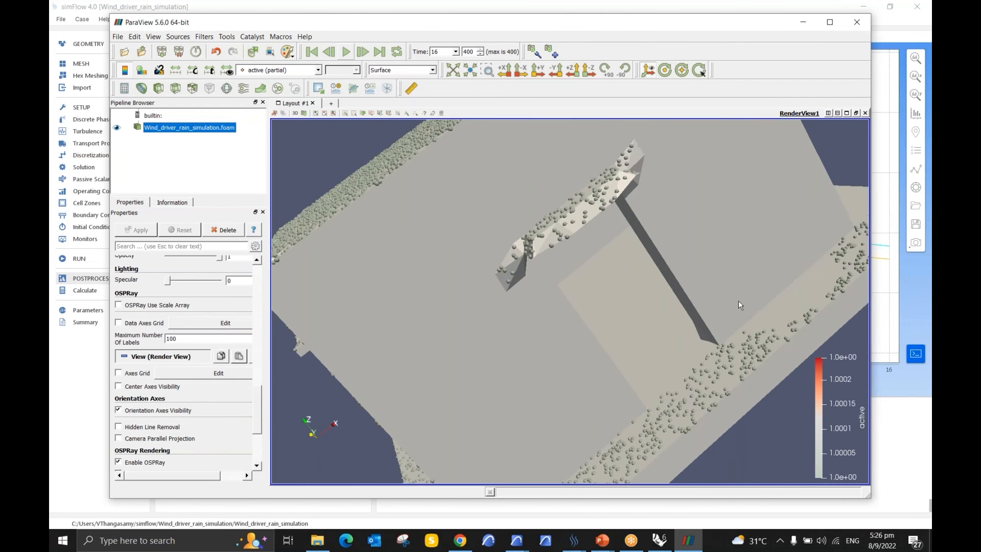
{"action": "middle_click_drag", "start_coordinate": [738, 301], "coordinate": [693, 329]}
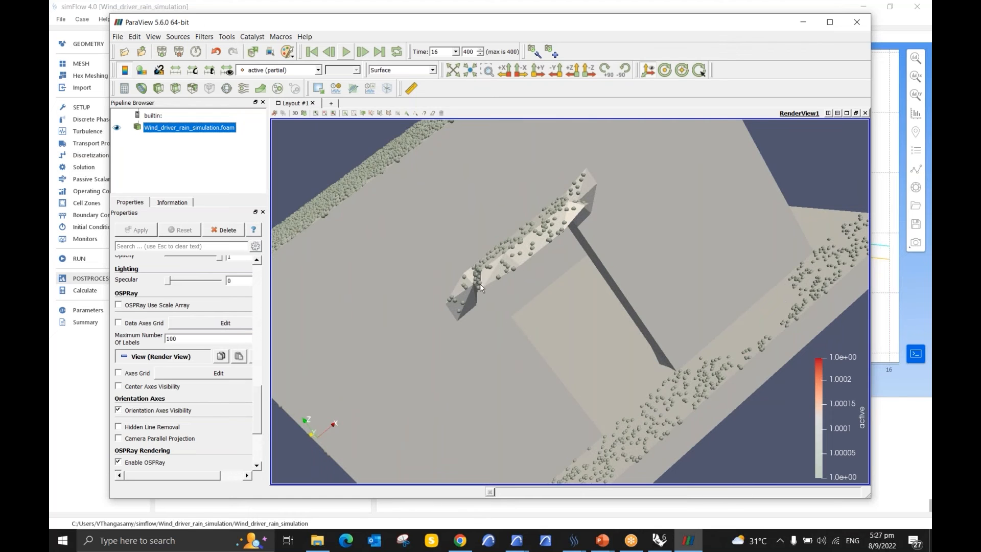
{"action": "scroll", "coordinate": [605, 278], "scroll_direction": "down", "scroll_amount": 5}
{"action": "left_click_drag", "start_coordinate": [605, 278], "coordinate": [510, 250]}
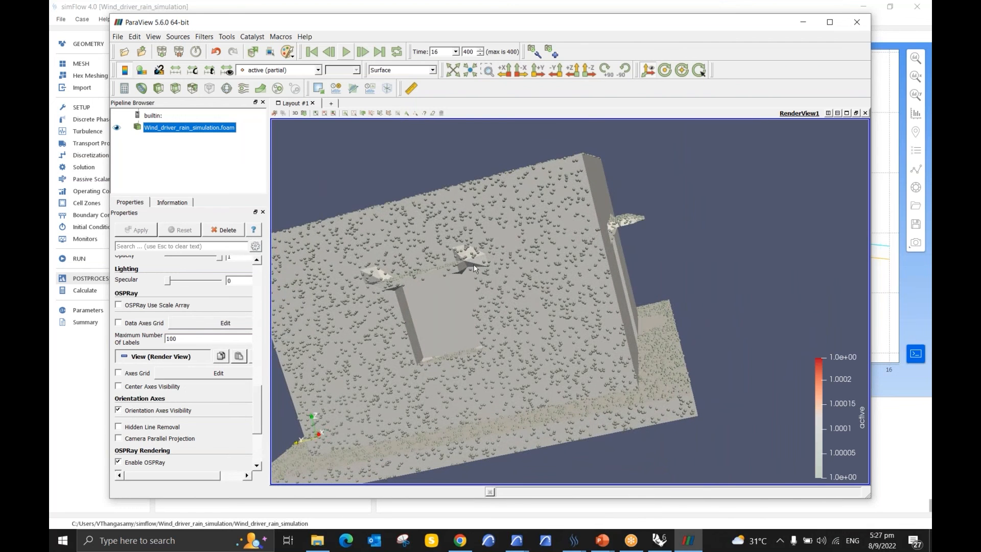
{"action": "scroll", "coordinate": [330, 295], "scroll_direction": "up", "scroll_amount": 5}
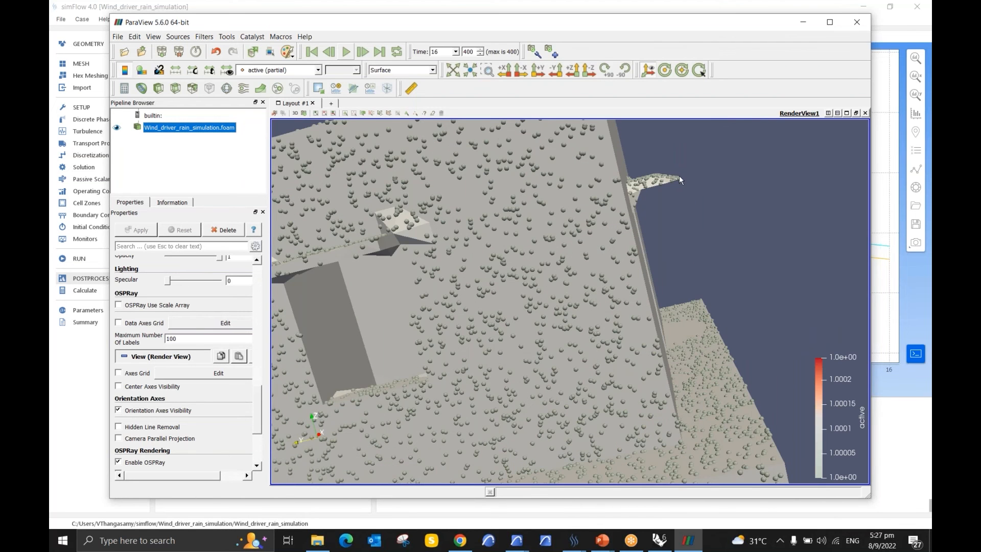
{"action": "scroll", "coordinate": [677, 179], "scroll_direction": "up", "scroll_amount": 2}
{"action": "middle_click_drag", "start_coordinate": [676, 178], "coordinate": [593, 241]}
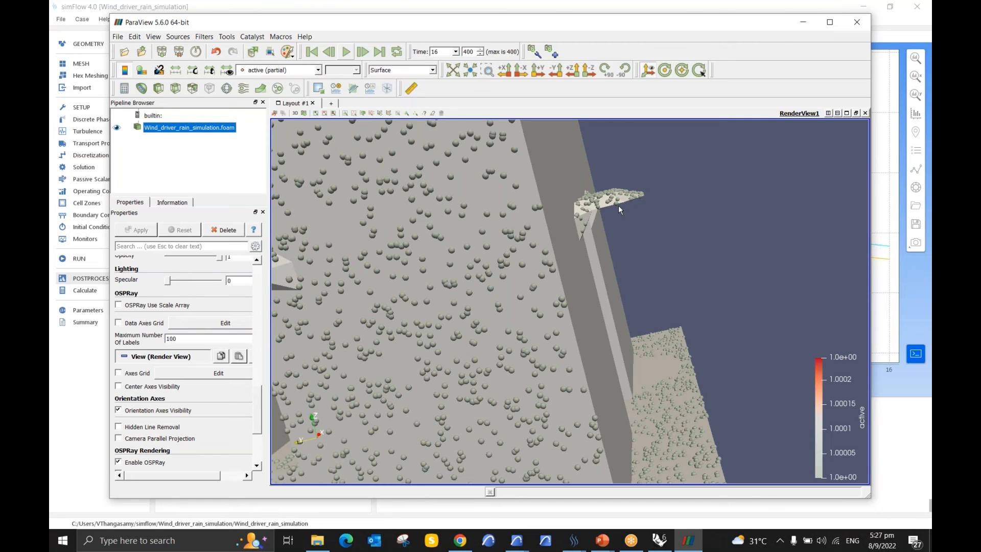
Step: Switch to simFlow and show the Hex Meshing refinement settings, including the Min and Max levels, of Sample_Model__Session_1
{"action": "left_click", "coordinate": [579, 539]}
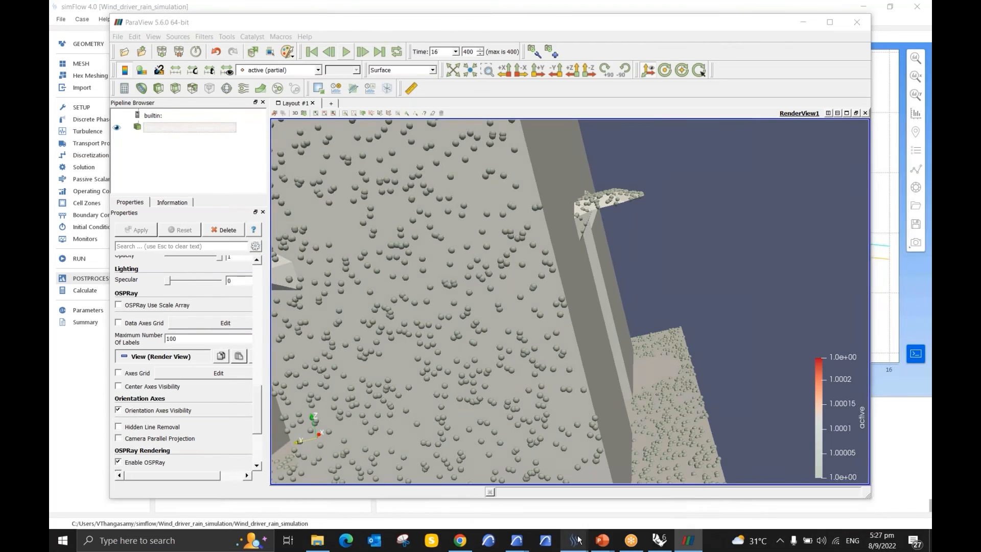
{"action": "left_click", "coordinate": [512, 488]}
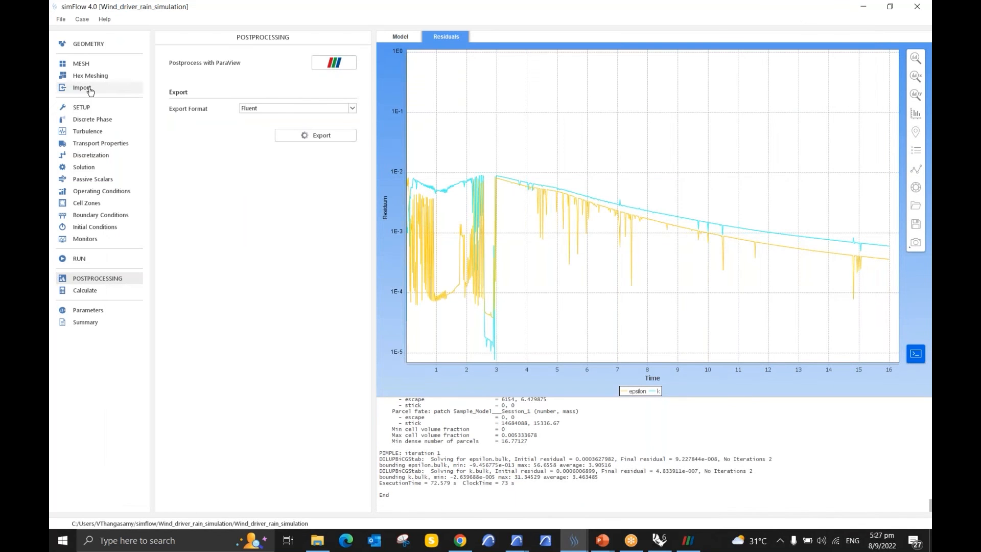
{"action": "left_click", "coordinate": [93, 80]}
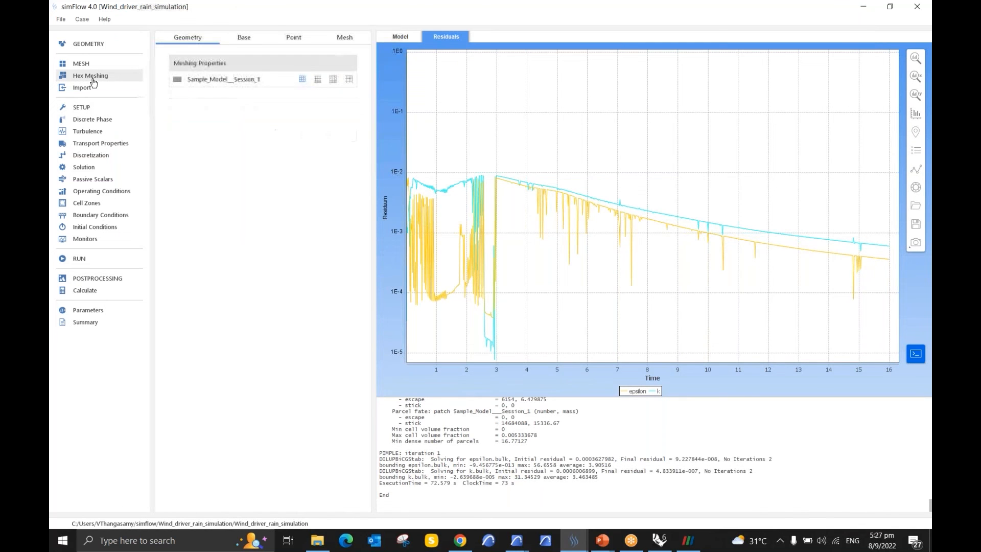
{"action": "left_click", "coordinate": [274, 82]}
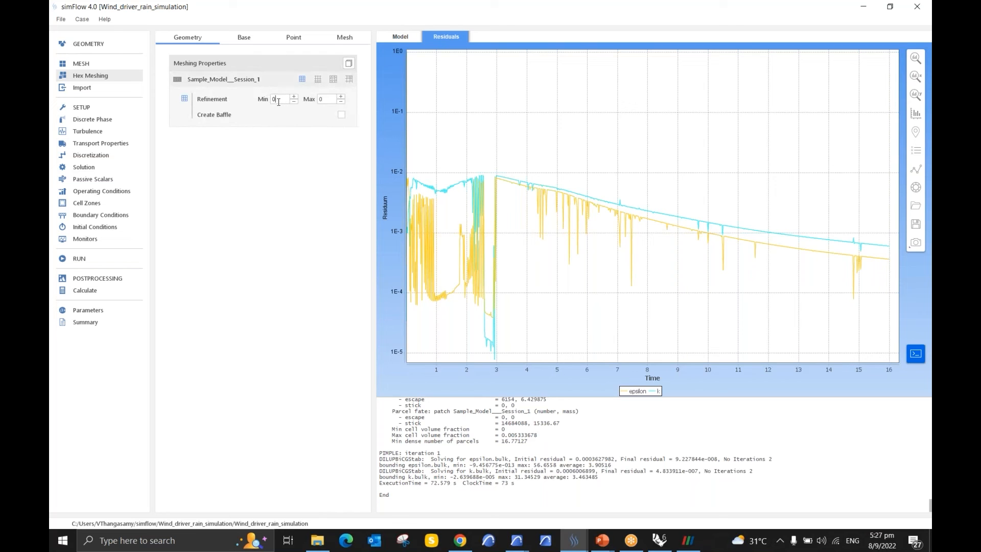
{"action": "double_click", "coordinate": [321, 99]}
{"action": "left_click", "coordinate": [323, 100]}
Step: Switch back to ParaView and examine the raindrops around the window shade and the door canopy
{"action": "left_click", "coordinate": [689, 540]}
{"action": "scroll", "coordinate": [688, 243], "scroll_direction": "down", "scroll_amount": 3}
{"action": "left_click_drag", "start_coordinate": [688, 243], "coordinate": [617, 296]}
{"action": "scroll", "coordinate": [631, 293], "scroll_direction": "up", "scroll_amount": 5}
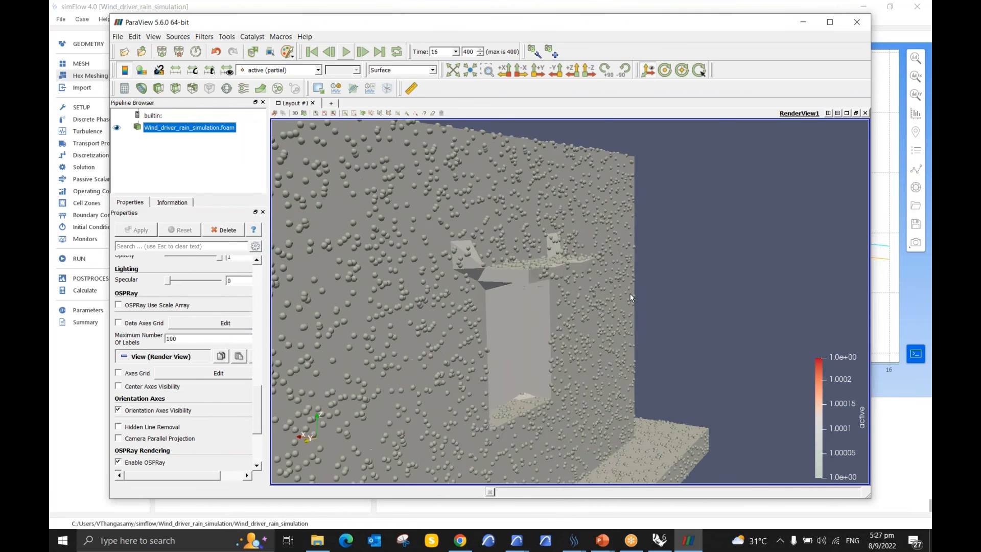
{"action": "mouse_move", "coordinate": [517, 275]}
{"action": "left_mouse_down"}
{"action": "mouse_move", "coordinate": [642, 260]}
{"action": "mouse_move", "coordinate": [506, 270]}
{"action": "mouse_move", "coordinate": [483, 281]}
{"action": "mouse_move", "coordinate": [511, 280]}
{"action": "left_mouse_up"}
{"action": "scroll", "coordinate": [642, 259], "scroll_direction": "down", "scroll_amount": 5}
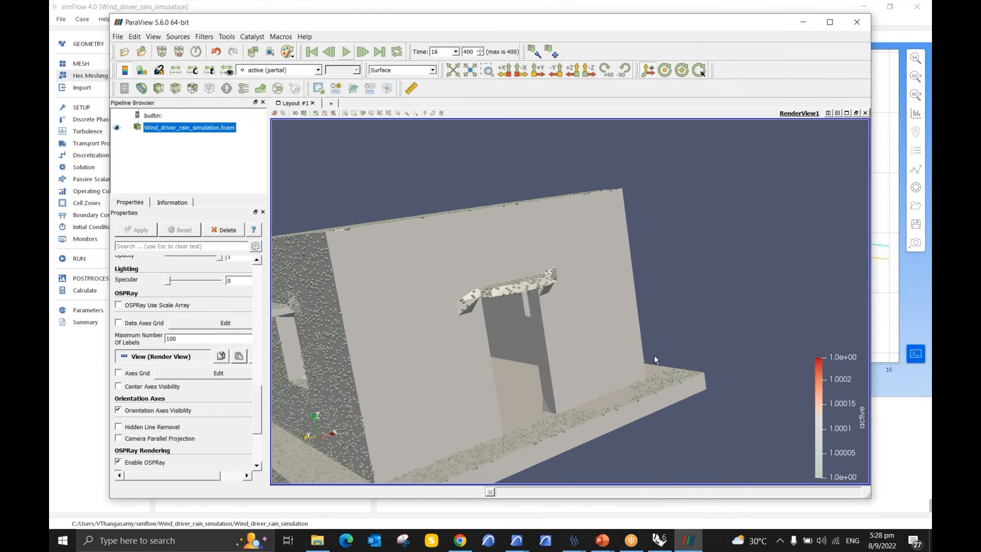
Step: Switch to simFlow and show the Discrete Phase injection settings of injector_1 and the list of Boundary Conditions
{"action": "scroll", "coordinate": [655, 359], "scroll_direction": "down", "scroll_amount": 5}
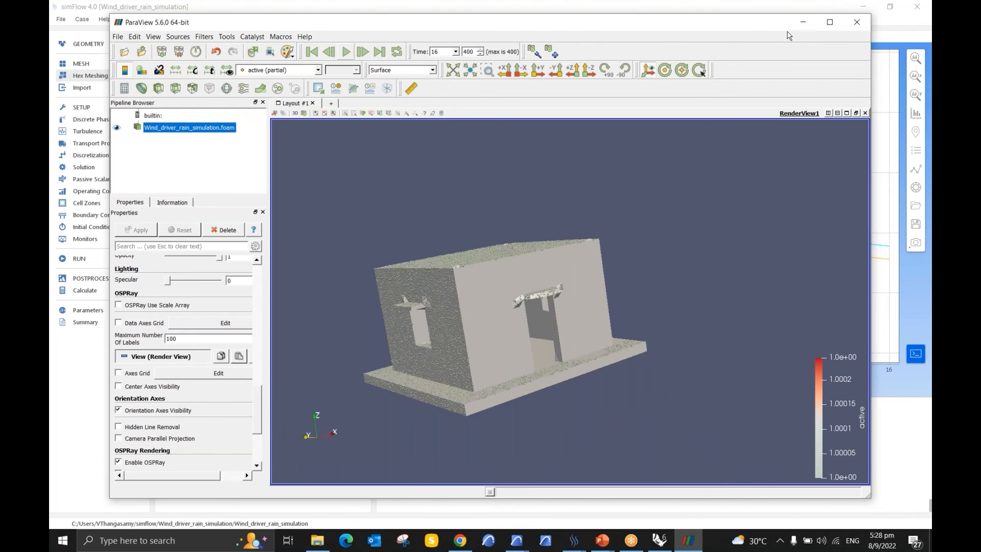
{"action": "left_click", "coordinate": [804, 23]}
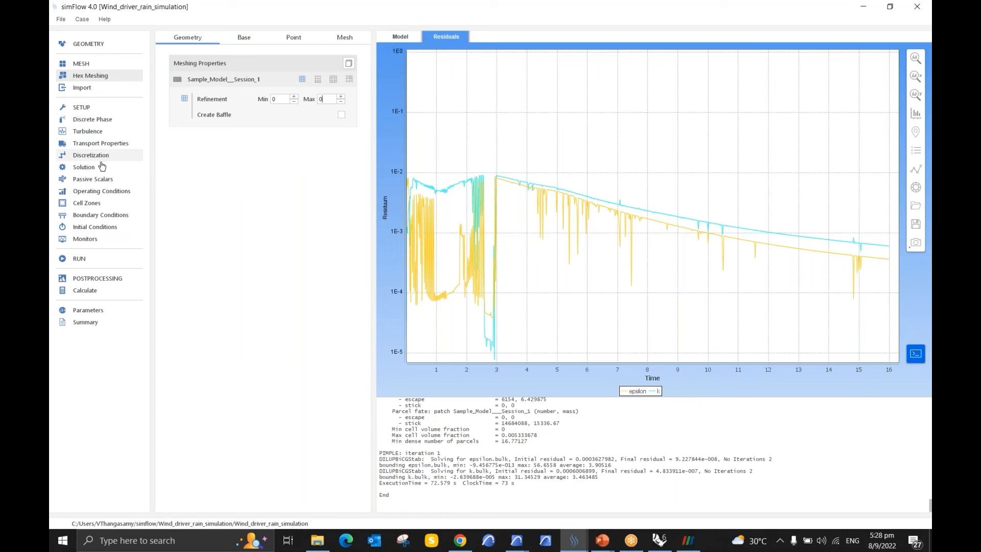
{"action": "left_click", "coordinate": [104, 123]}
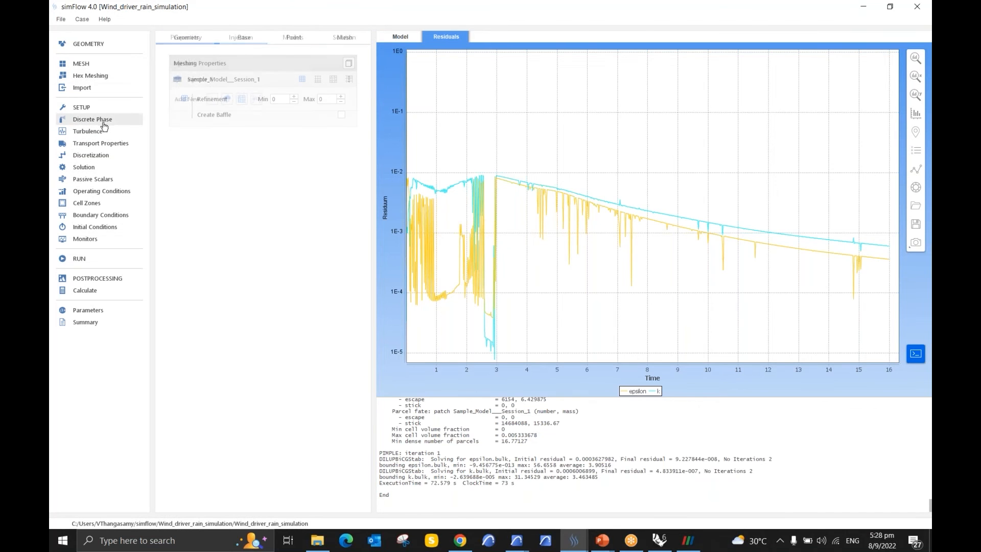
{"action": "left_click", "coordinate": [280, 81]}
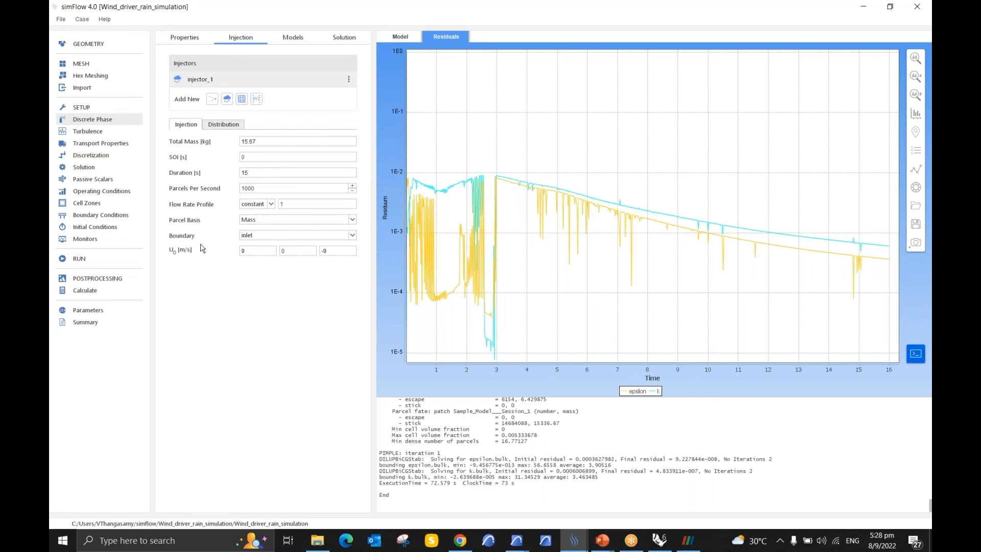
{"action": "left_click", "coordinate": [103, 215]}
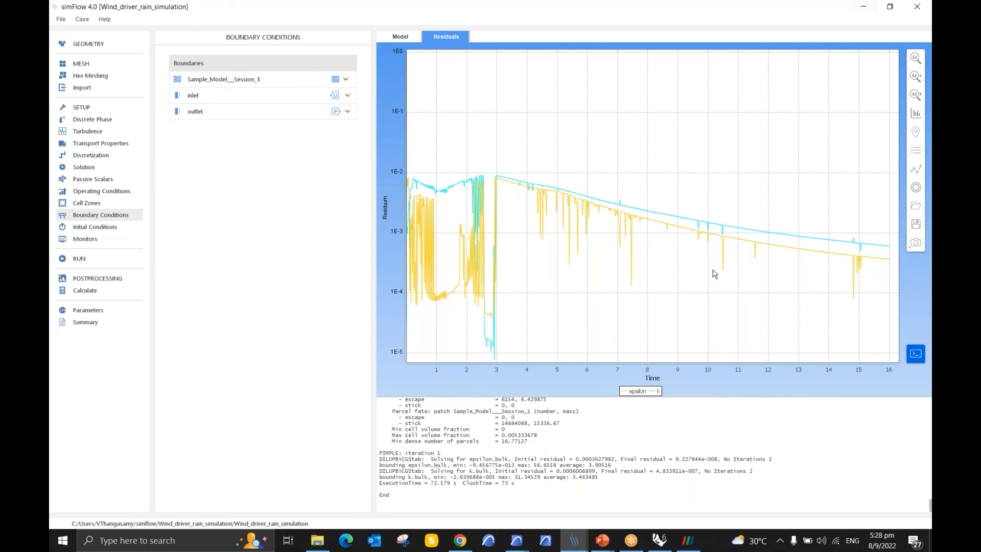
Step: Switch back to ParaView and look through the file commands for saving and exporting the results
{"action": "left_click", "coordinate": [687, 543]}
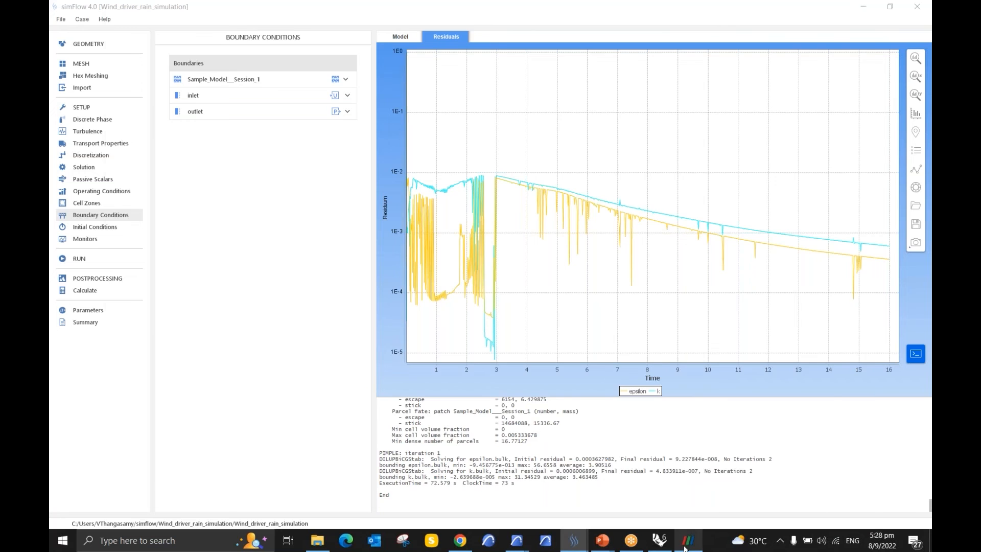
{"action": "left_click", "coordinate": [121, 39]}
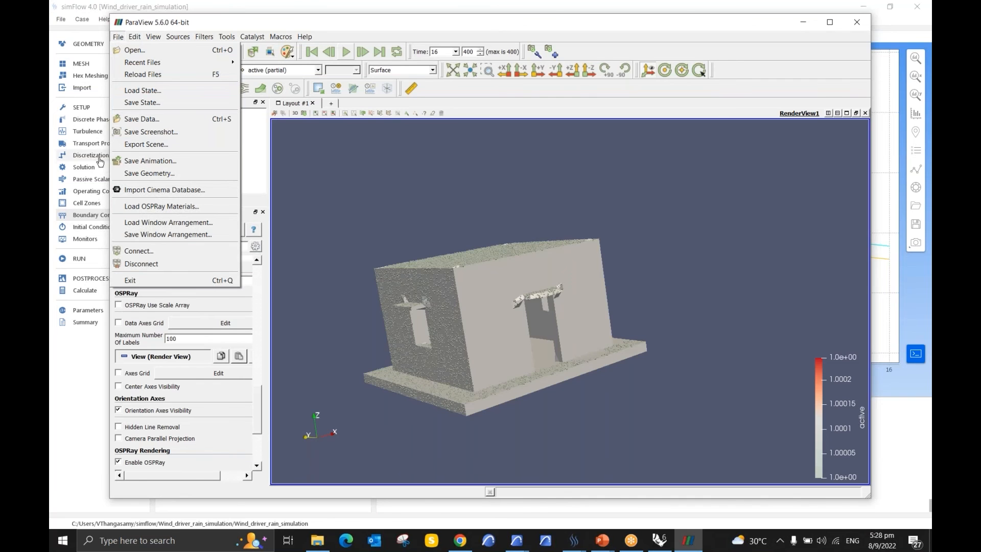
{"action": "left_click", "coordinate": [355, 232]}
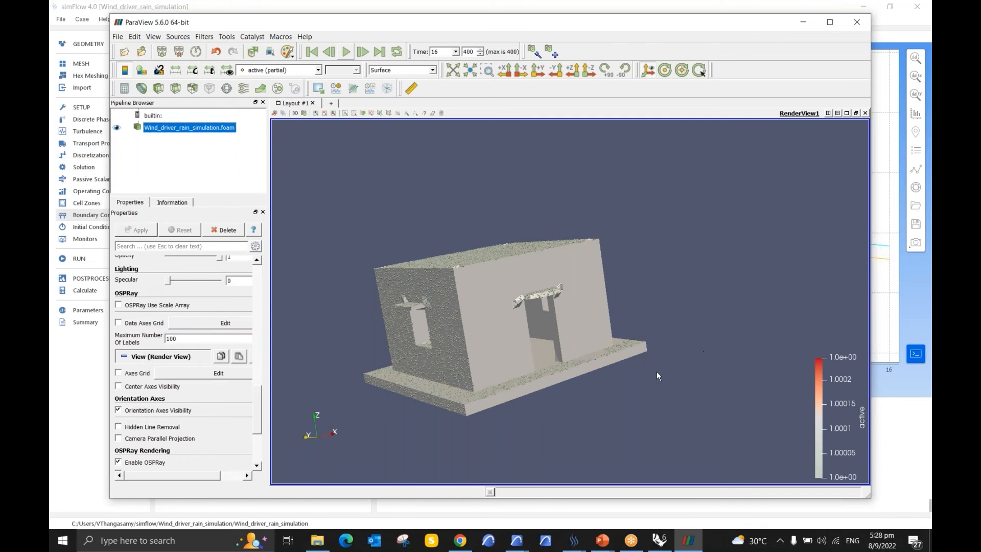
Step: Recolor the low end of the active array's color map to bright blue #3cd6f8 so the raindrops stand out
{"action": "left_click_drag", "start_coordinate": [440, 274], "coordinate": [467, 280]}
{"action": "scroll", "coordinate": [187, 383], "scroll_direction": "down", "scroll_amount": 5}
{"action": "scroll", "coordinate": [186, 382], "scroll_direction": "up", "scroll_amount": 6}
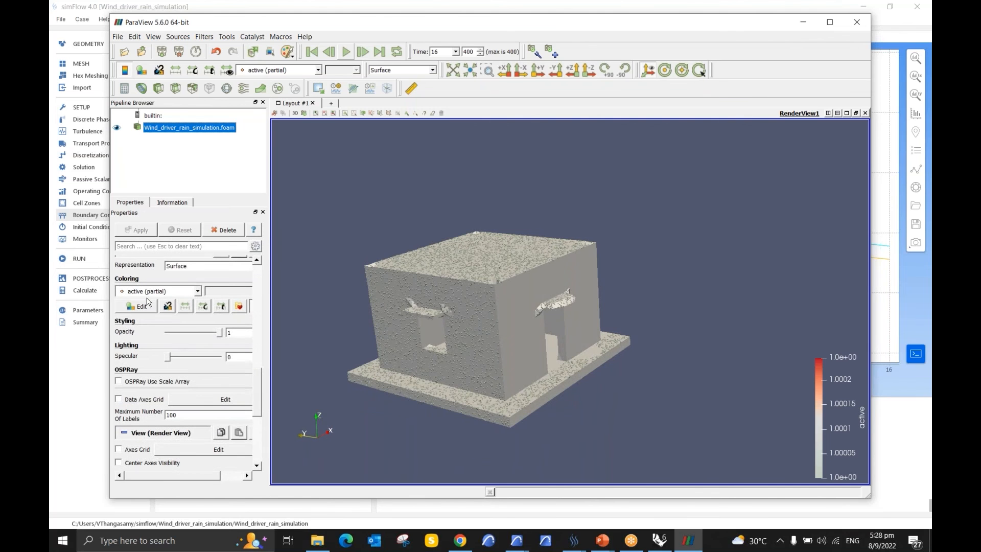
{"action": "left_click", "coordinate": [146, 305]}
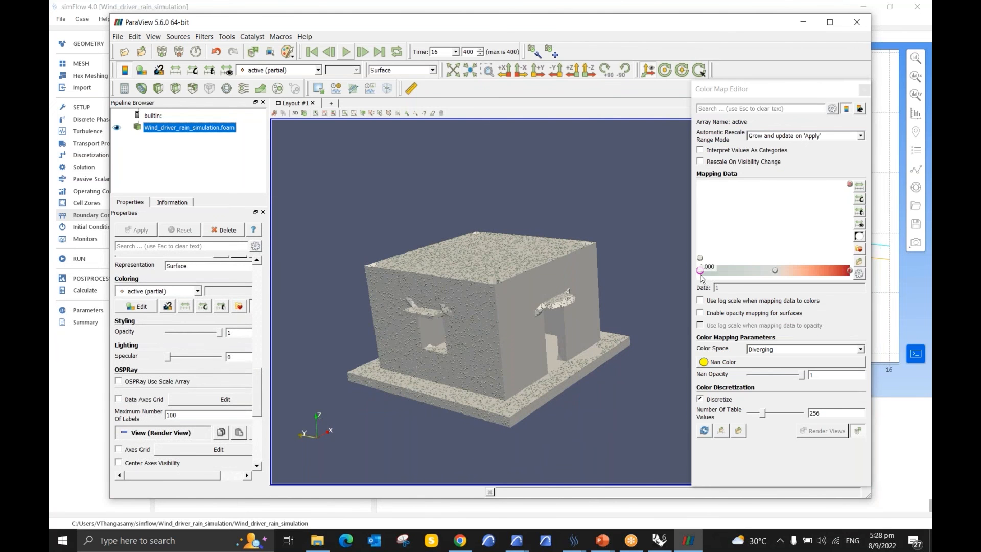
{"action": "double_click", "coordinate": [701, 272]}
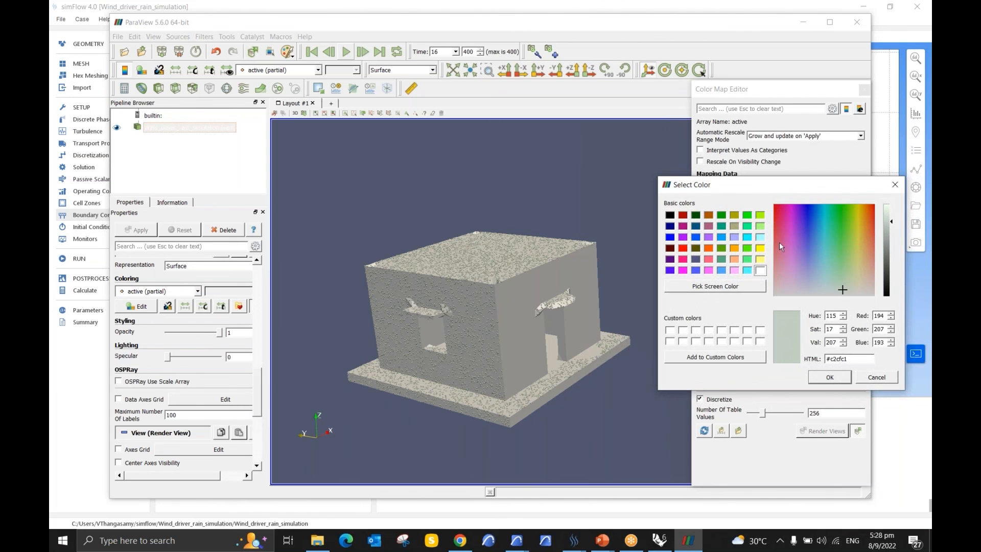
{"action": "left_click", "coordinate": [824, 236]}
{"action": "left_click", "coordinate": [821, 227]}
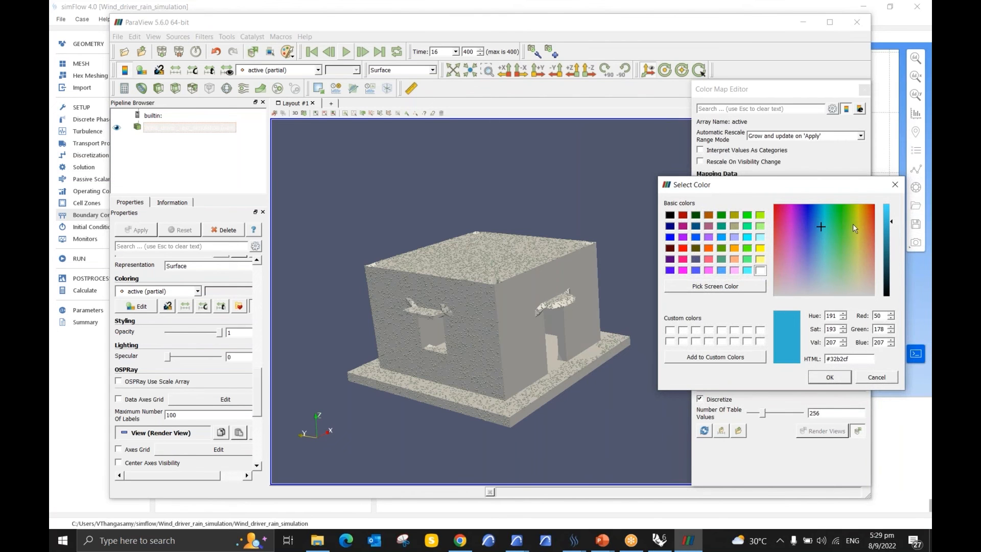
{"action": "left_click_drag", "start_coordinate": [892, 224], "coordinate": [893, 209]}
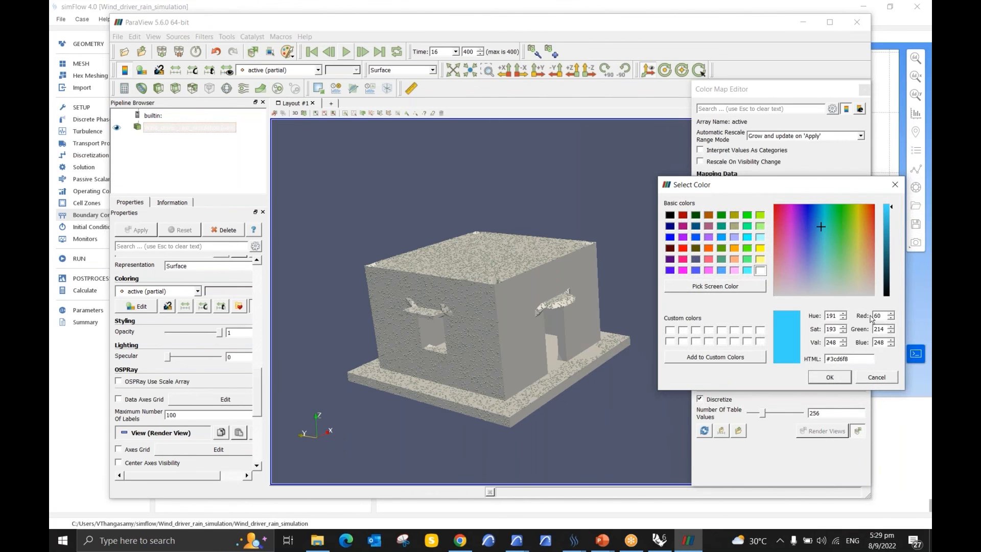
{"action": "left_click", "coordinate": [833, 377]}
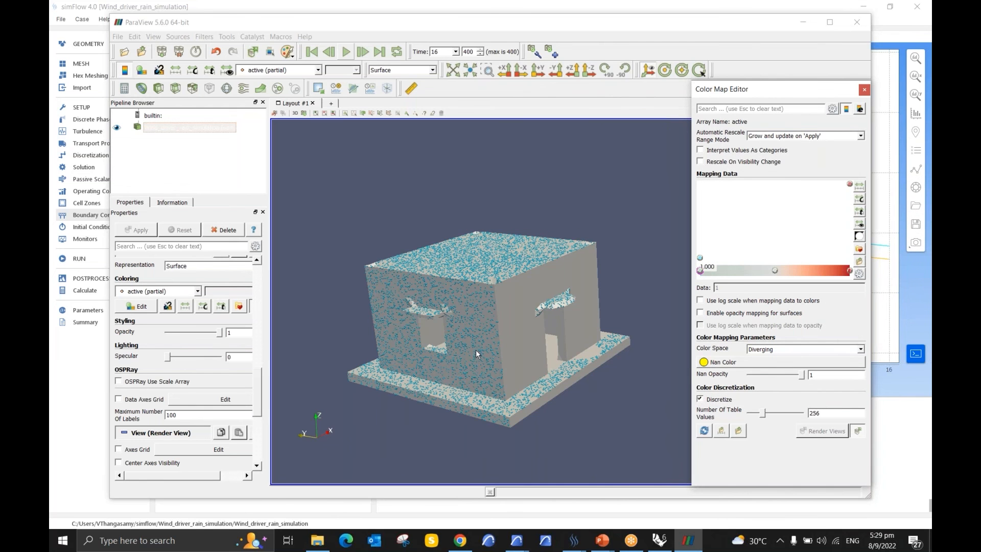
{"action": "scroll", "coordinate": [490, 386], "scroll_direction": "up", "scroll_amount": 5}
{"action": "left_click", "coordinate": [864, 90]}
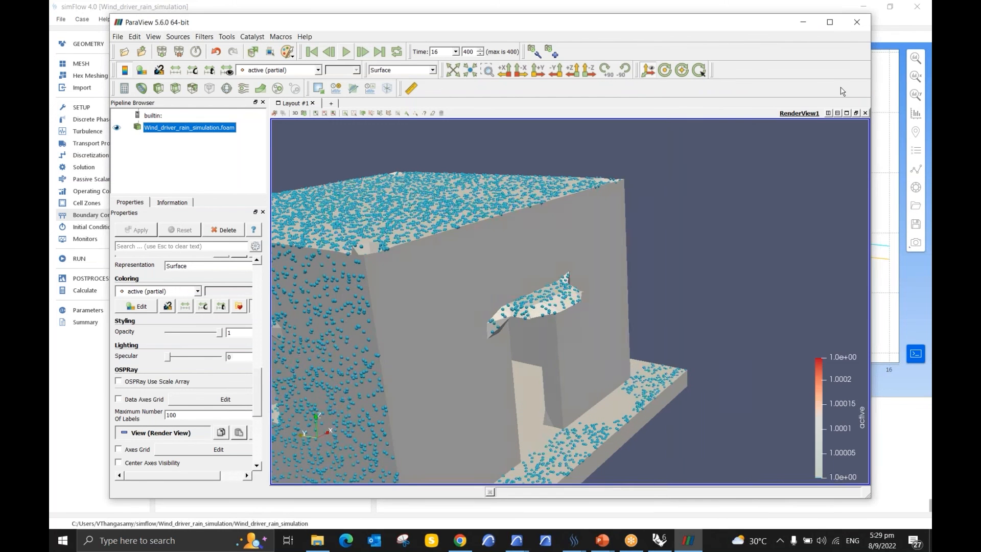
Step: Play the rain animation from the start and examine the blue raindrops around the whole building and its door side
{"action": "left_click", "coordinate": [346, 52]}
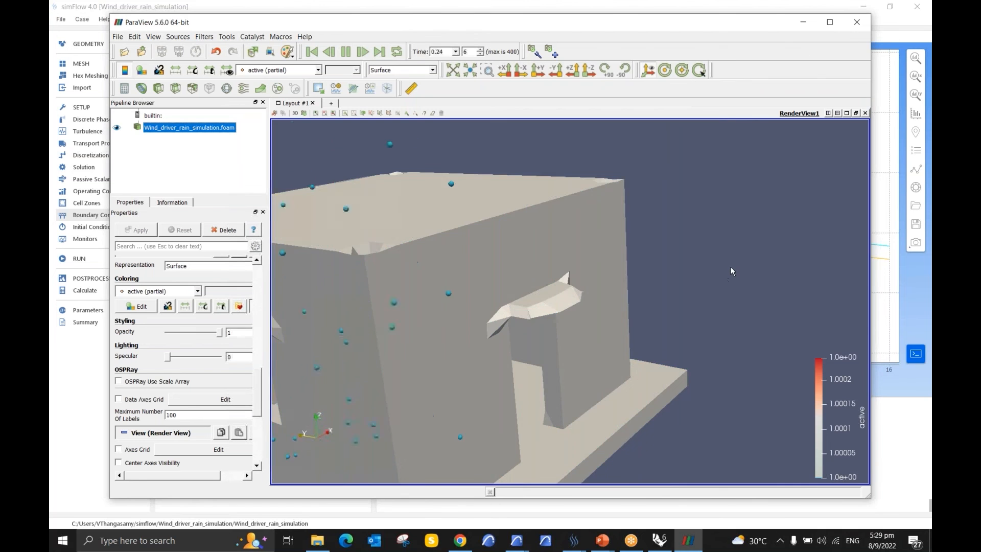
{"action": "scroll", "coordinate": [731, 267], "scroll_direction": "down", "scroll_amount": 5}
{"action": "left_click_drag", "start_coordinate": [373, 321], "coordinate": [277, 324]}
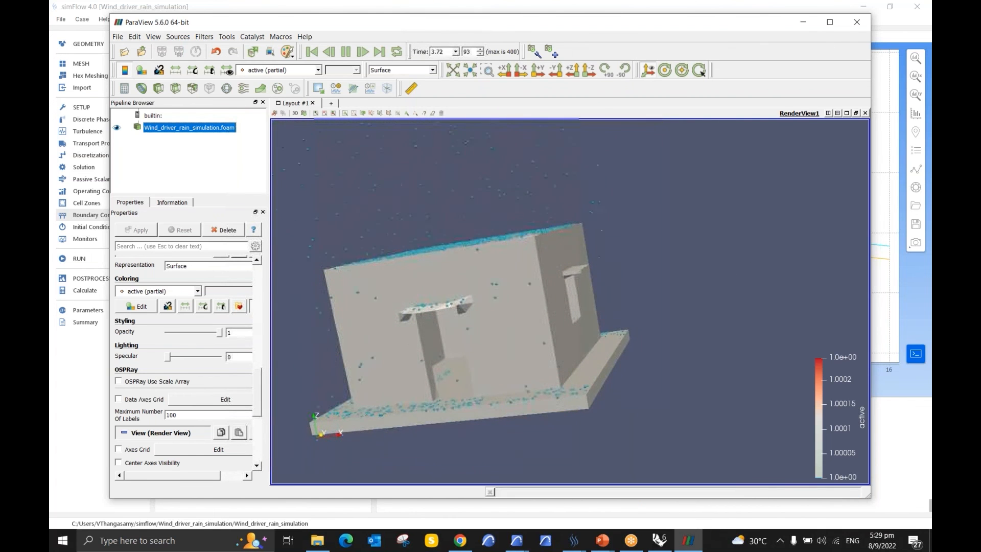
Step: Switch to the presentation and advance from the rainfall calculation slide to the SimFlow contact slide
{"action": "key", "text": "alt+Tab"}
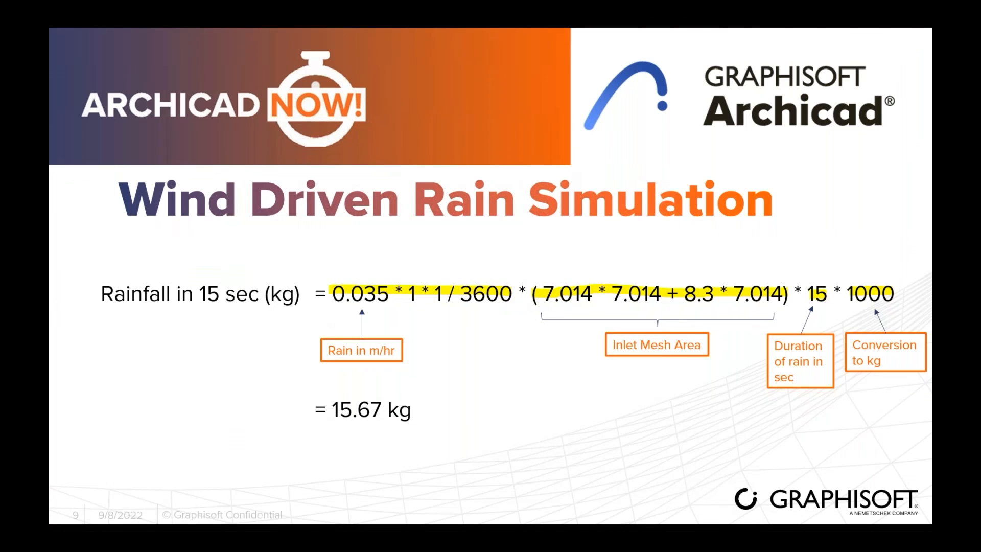
{"action": "key", "text": "Right"}
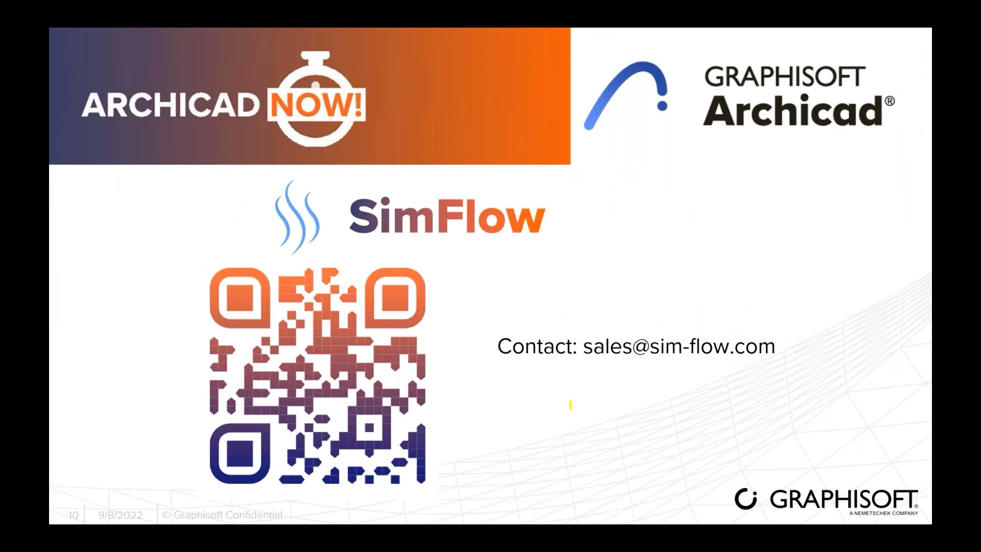